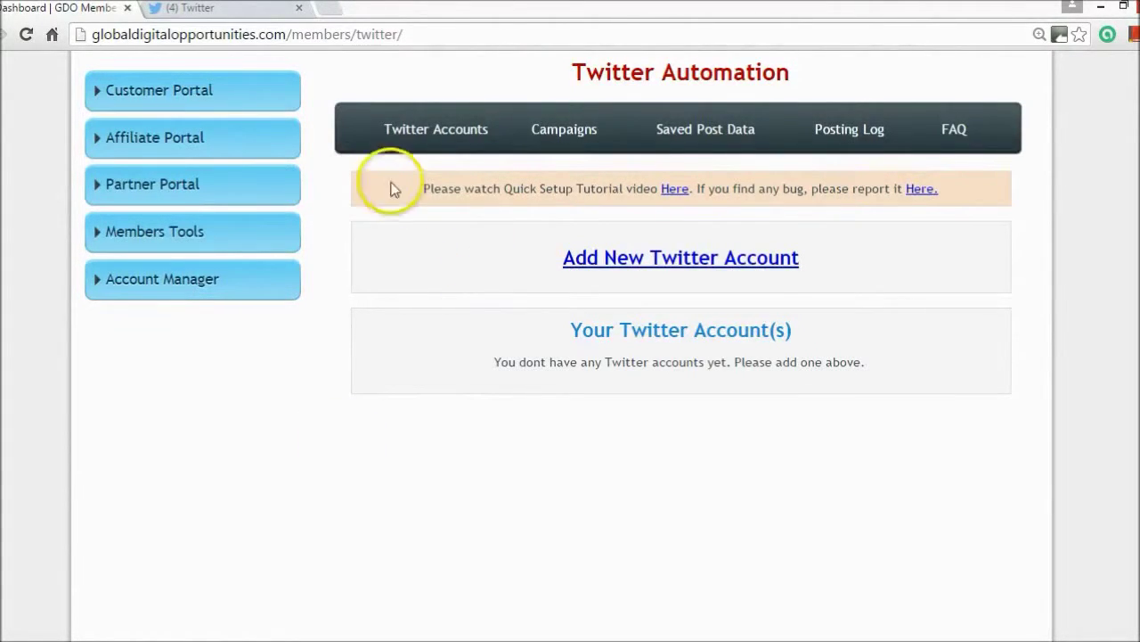
- Open the form for adding a new Twitter account and review its screen name, API key and access token fields
click(173, 92)
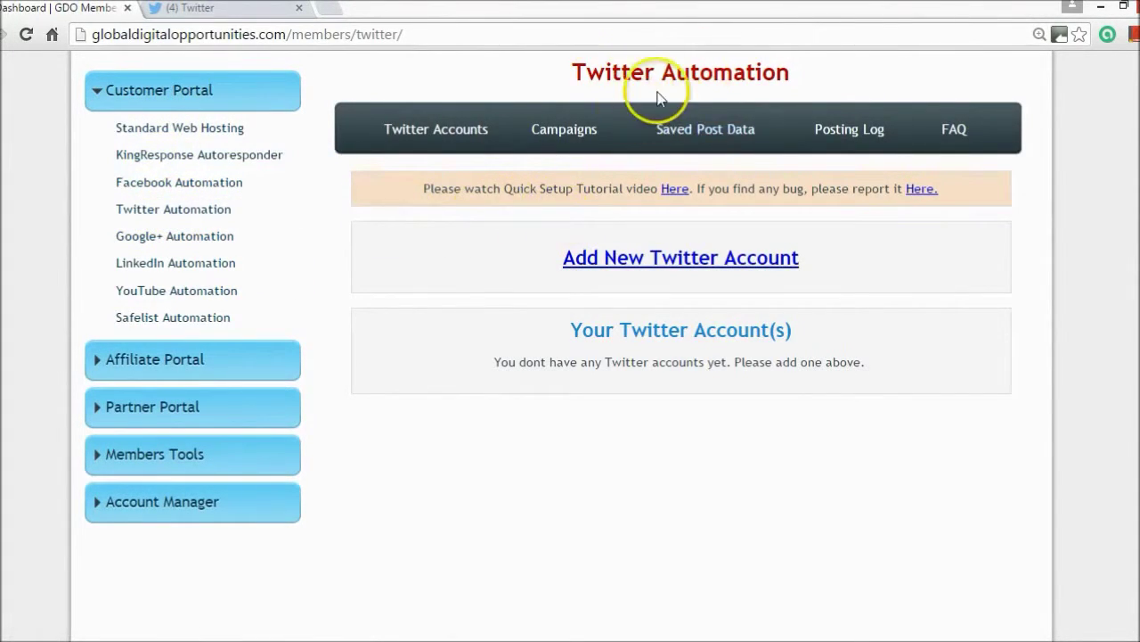
scroll(1120, 183, up, 2)
scroll(571, 345, down, 2)
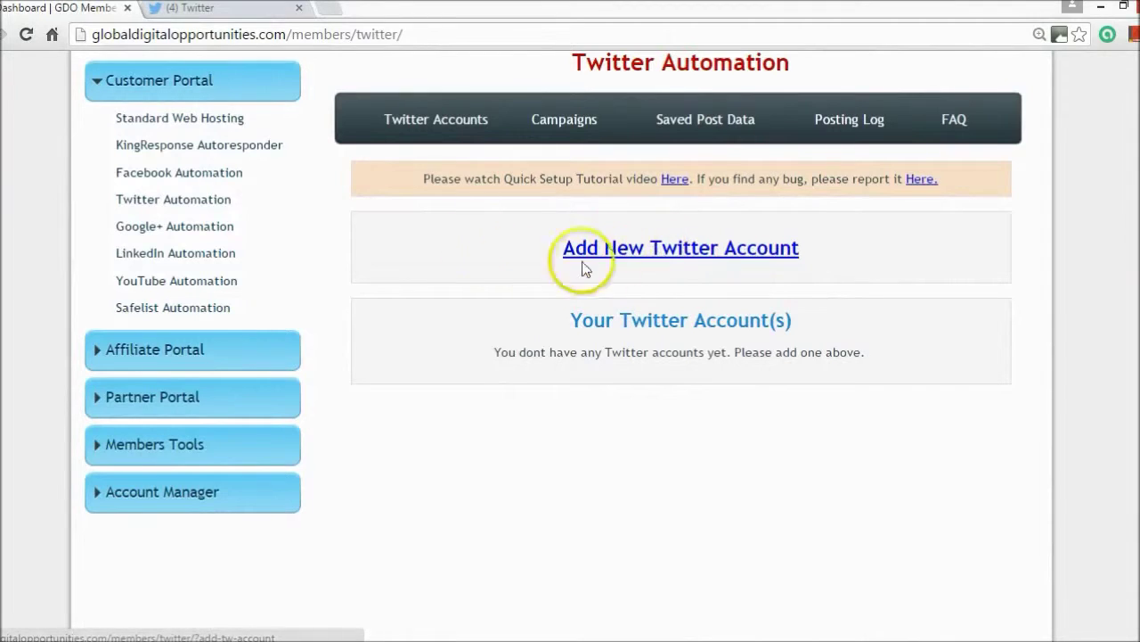
click(674, 256)
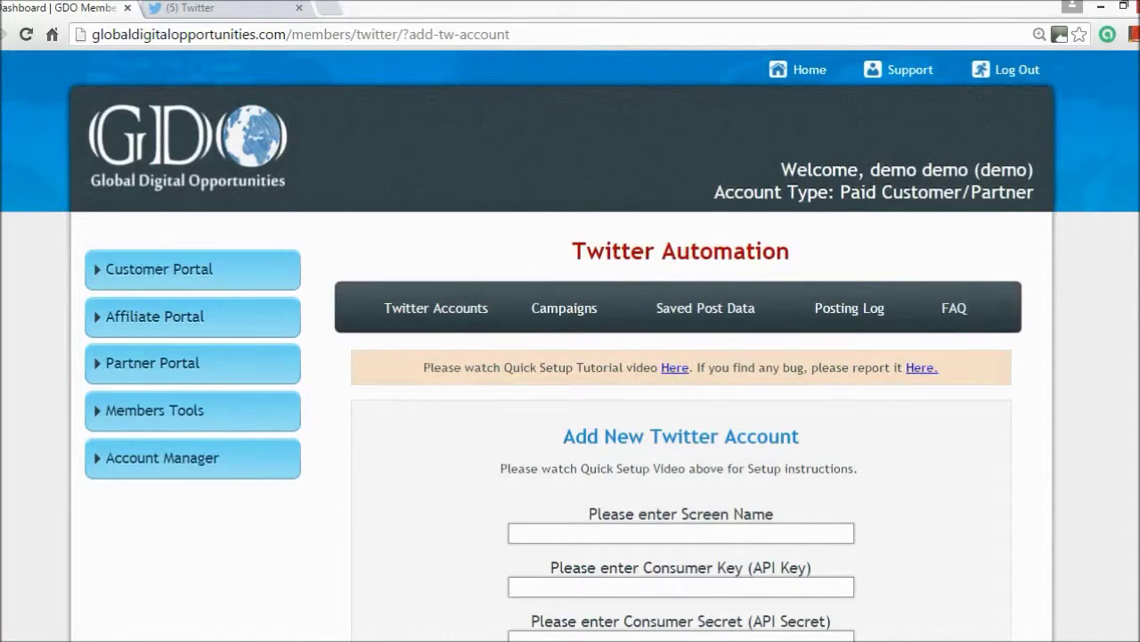
scroll(571, 346, down, 3)
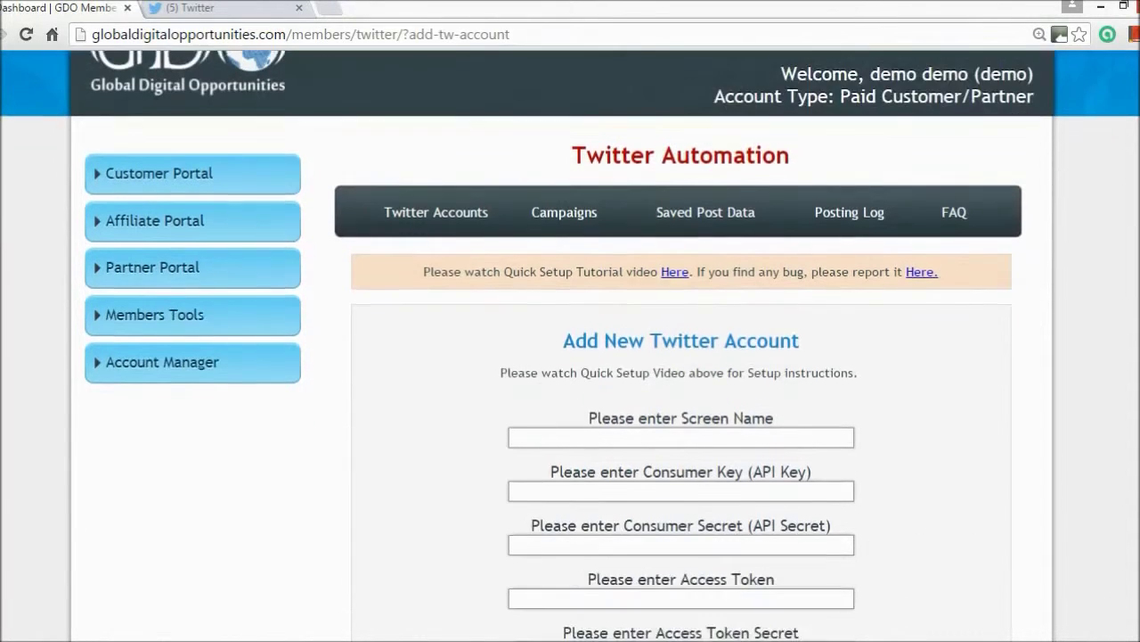
scroll(553, 324, down, 1)
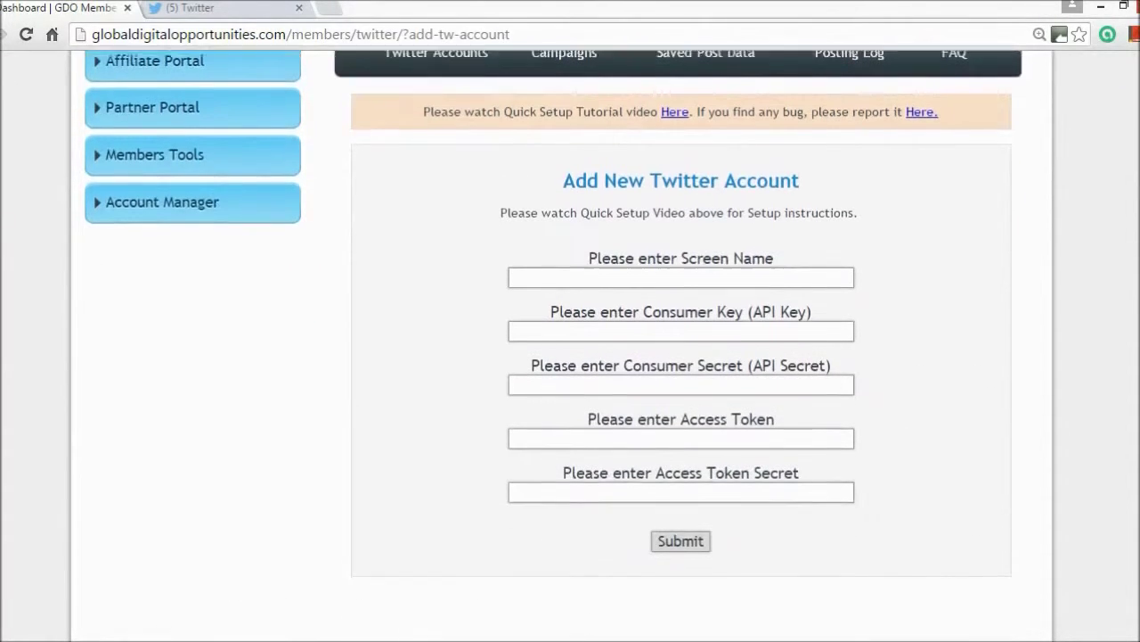
click(657, 256)
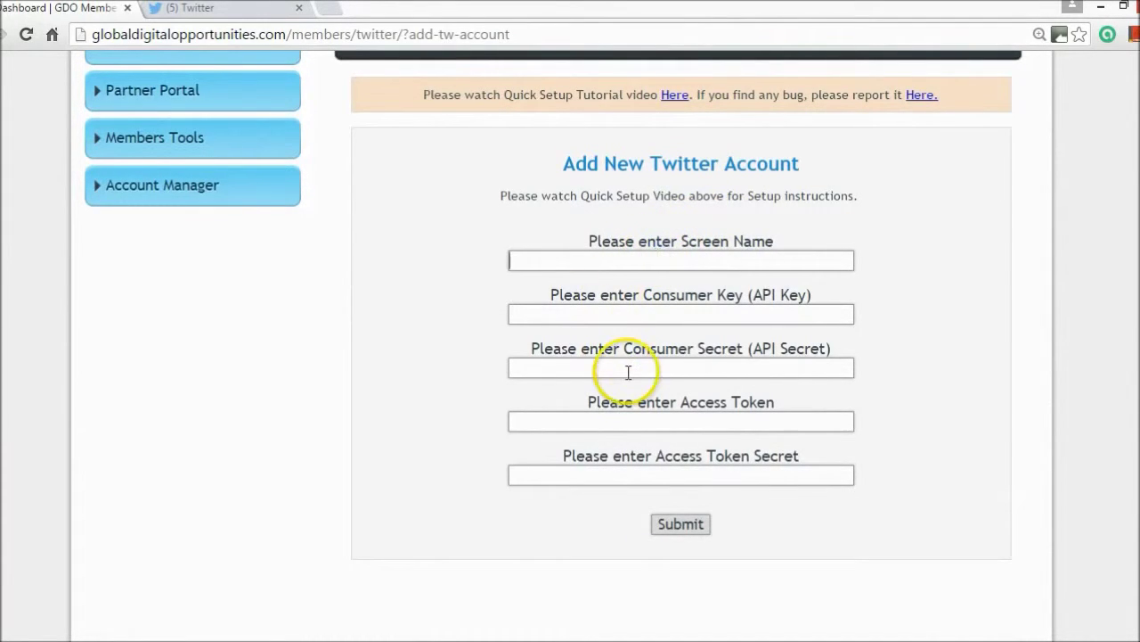
click(721, 360)
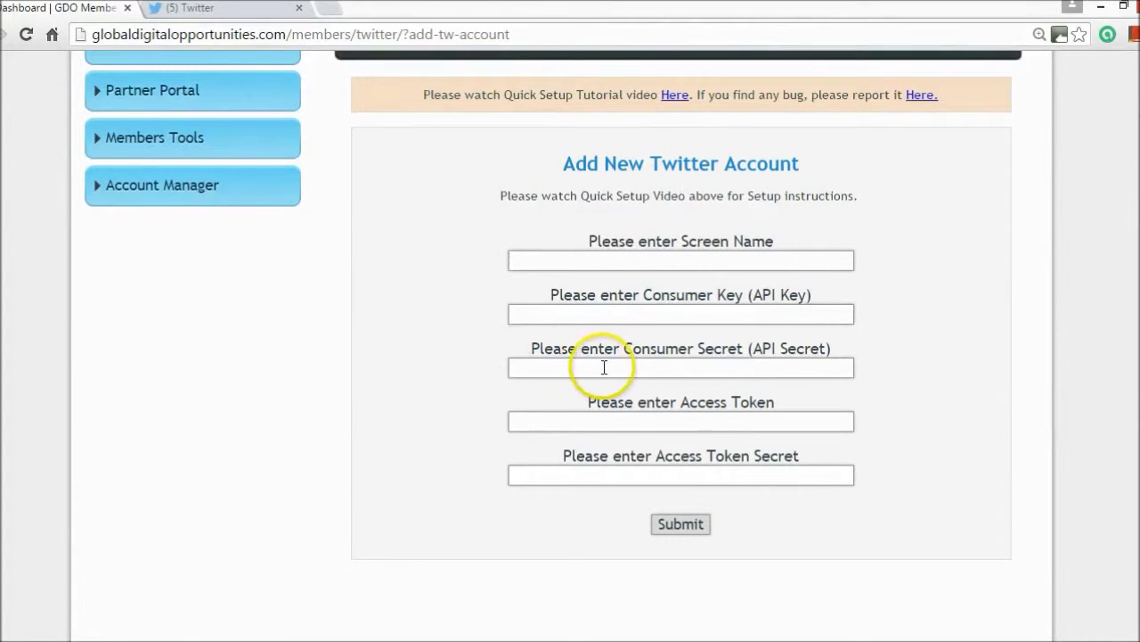
- Switch to the open Twitter page and load dev.twitter.com there
click(234, 11)
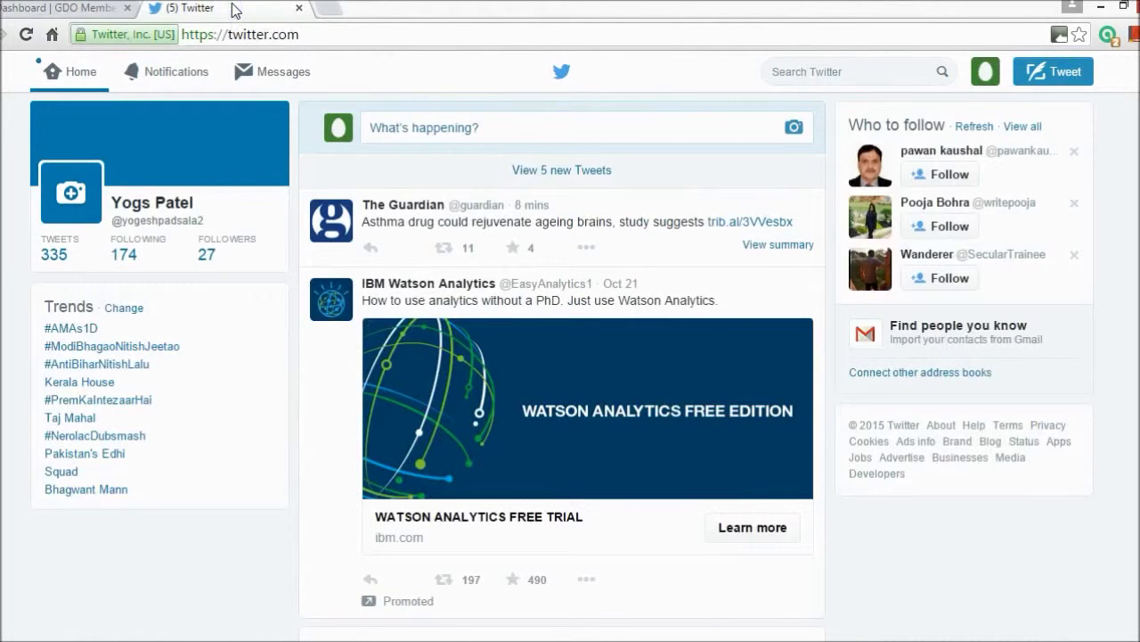
click(275, 37)
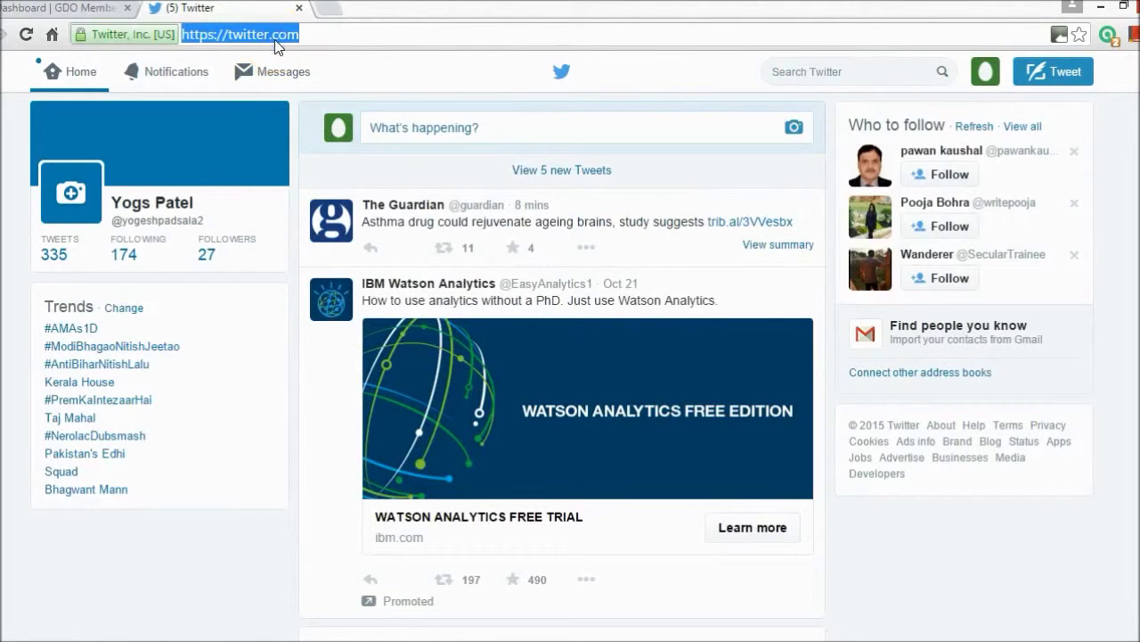
text(dev)
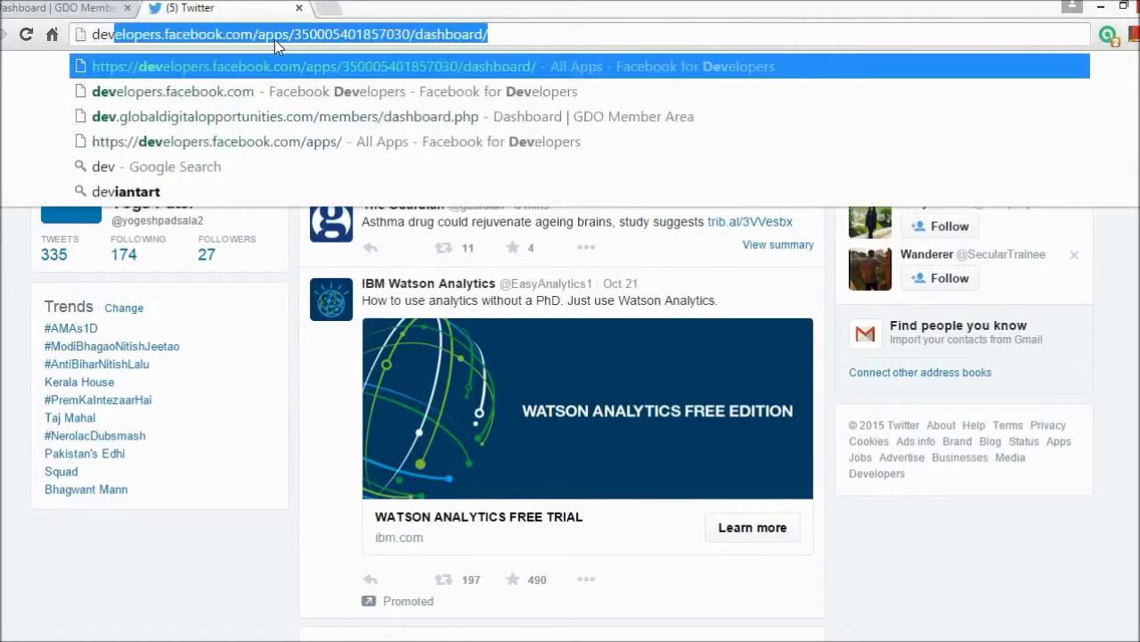
text(.t)
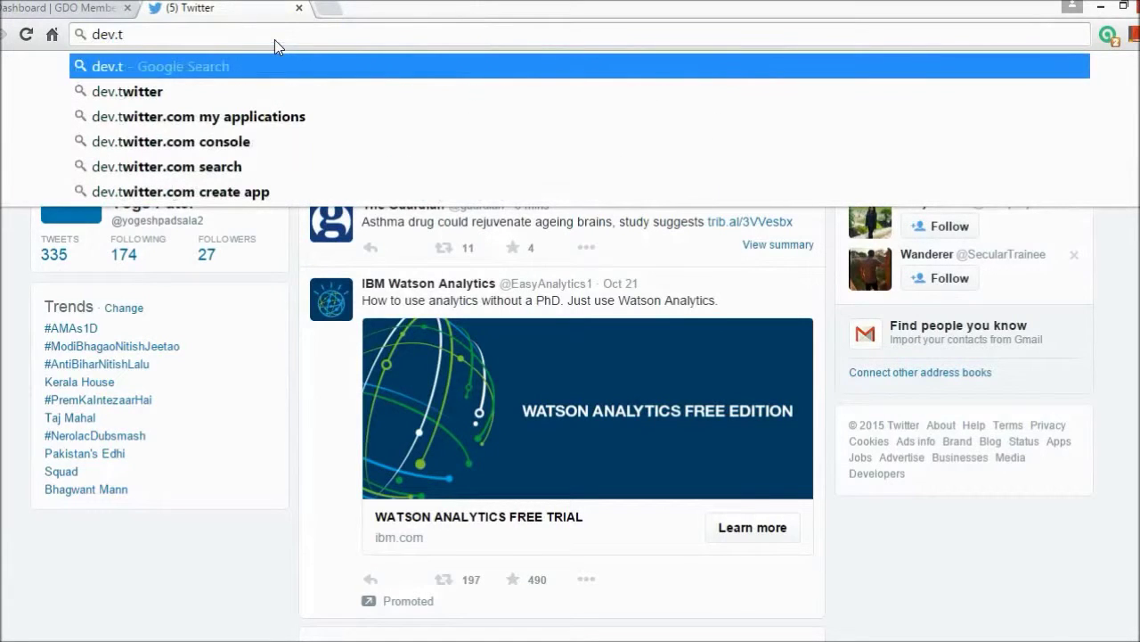
key(Down)
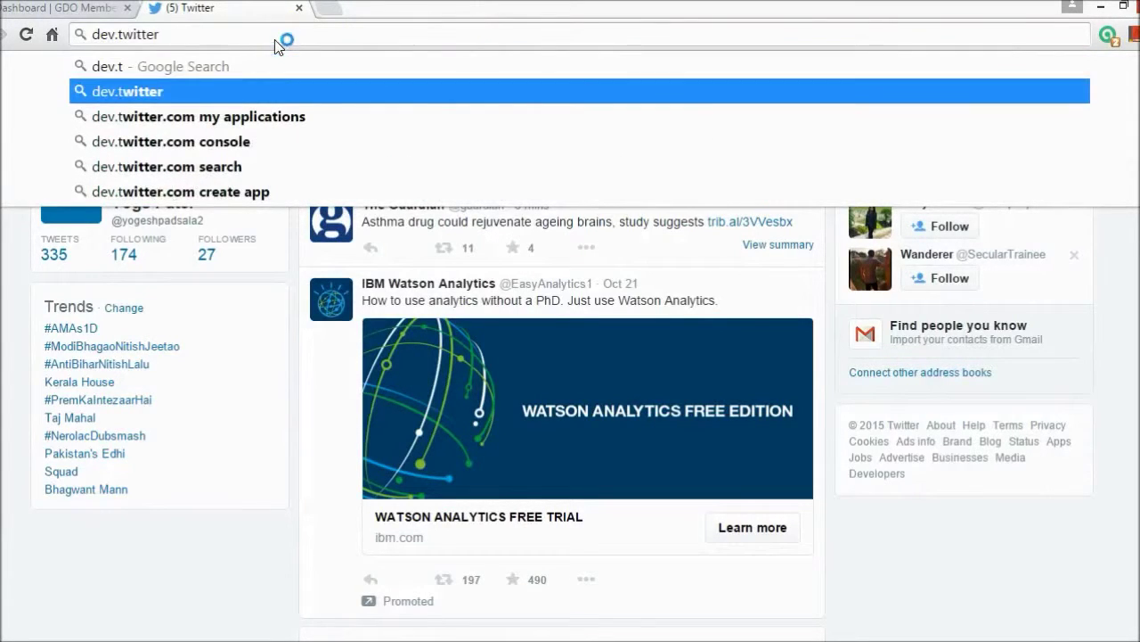
text(.com)
key(Return)
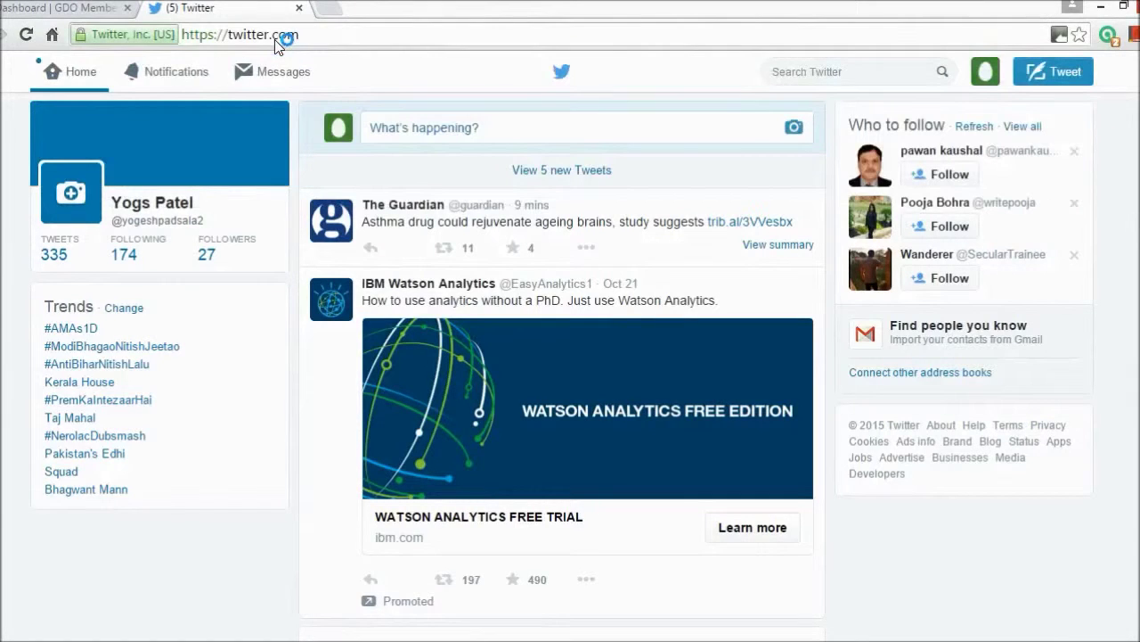
click(428, 79)
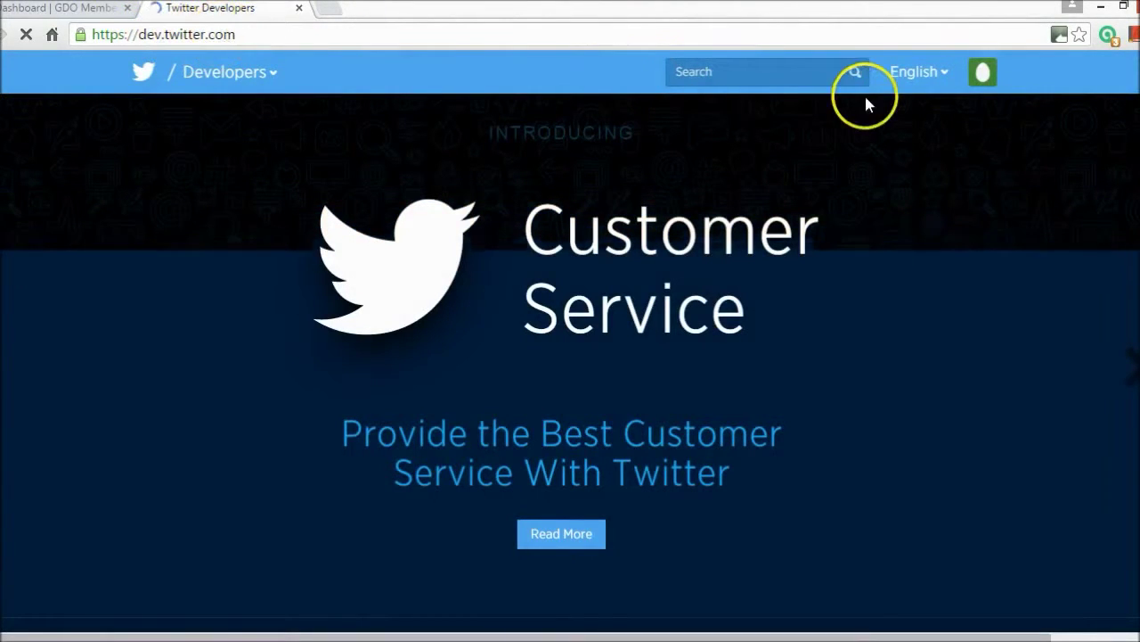
click(983, 71)
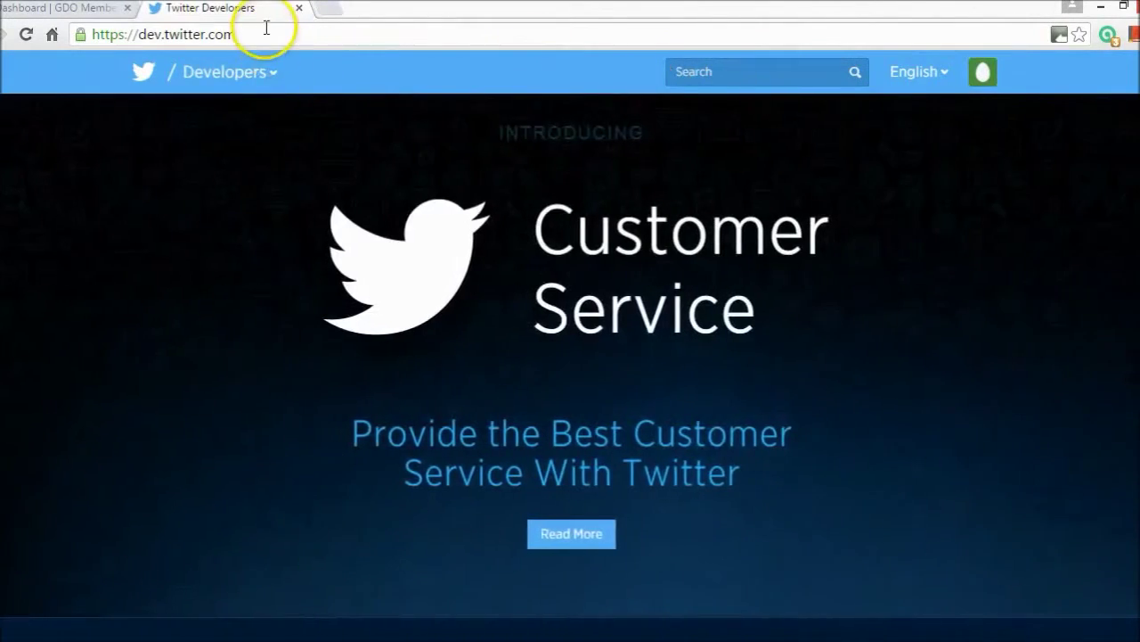
mouse_move(254, 72)
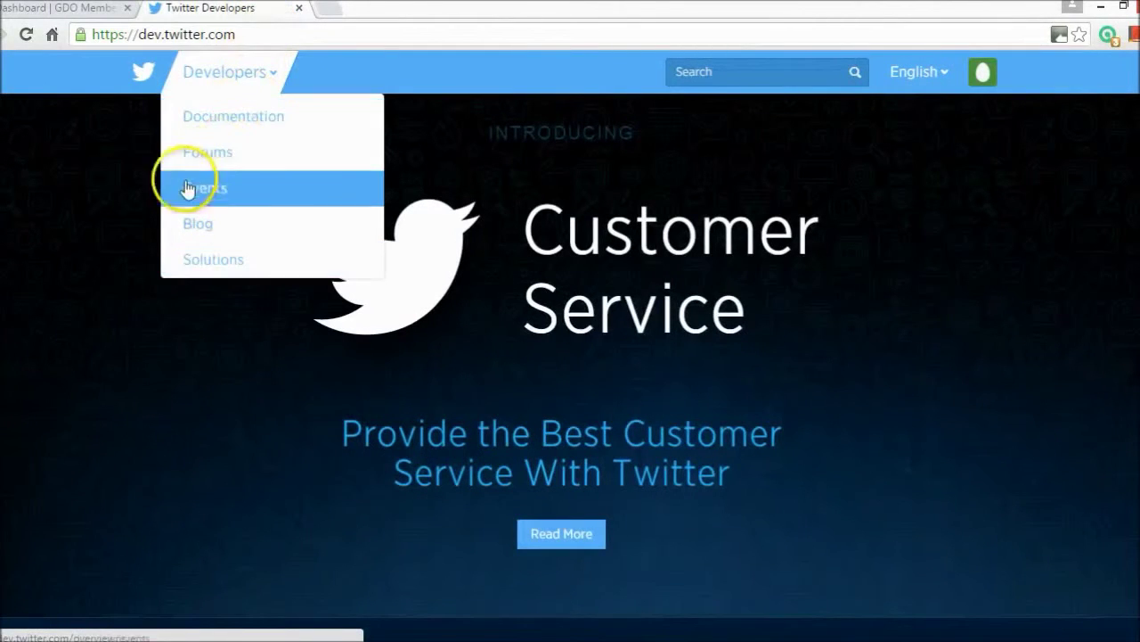
- Try to open the applications page at dev.twitter.com/app
click(380, 37)
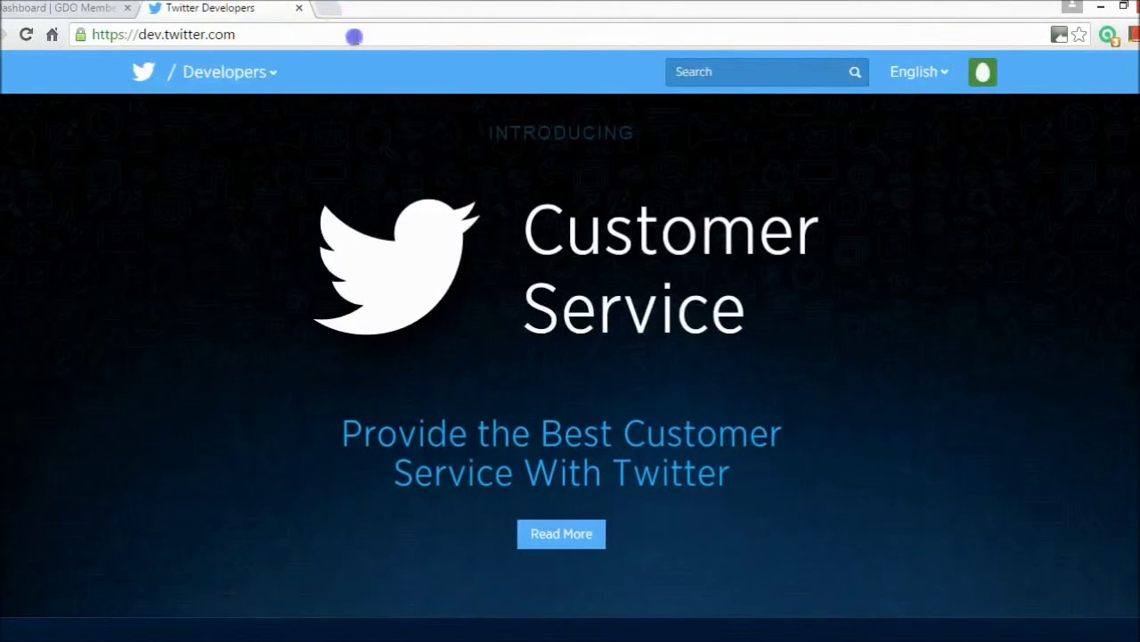
click(356, 35)
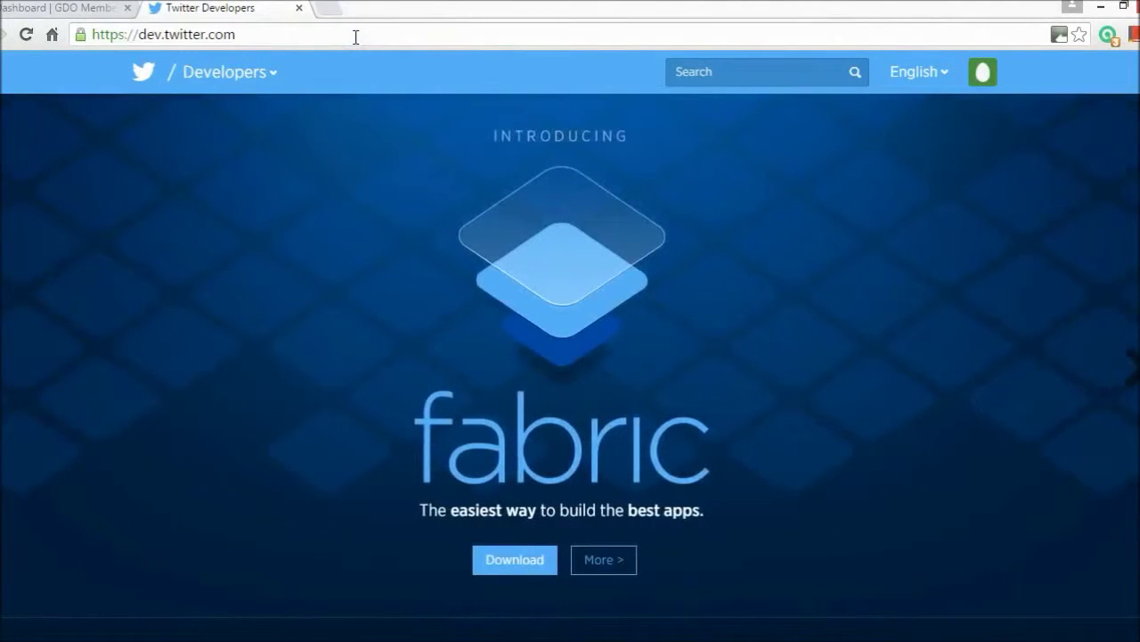
text(/app)
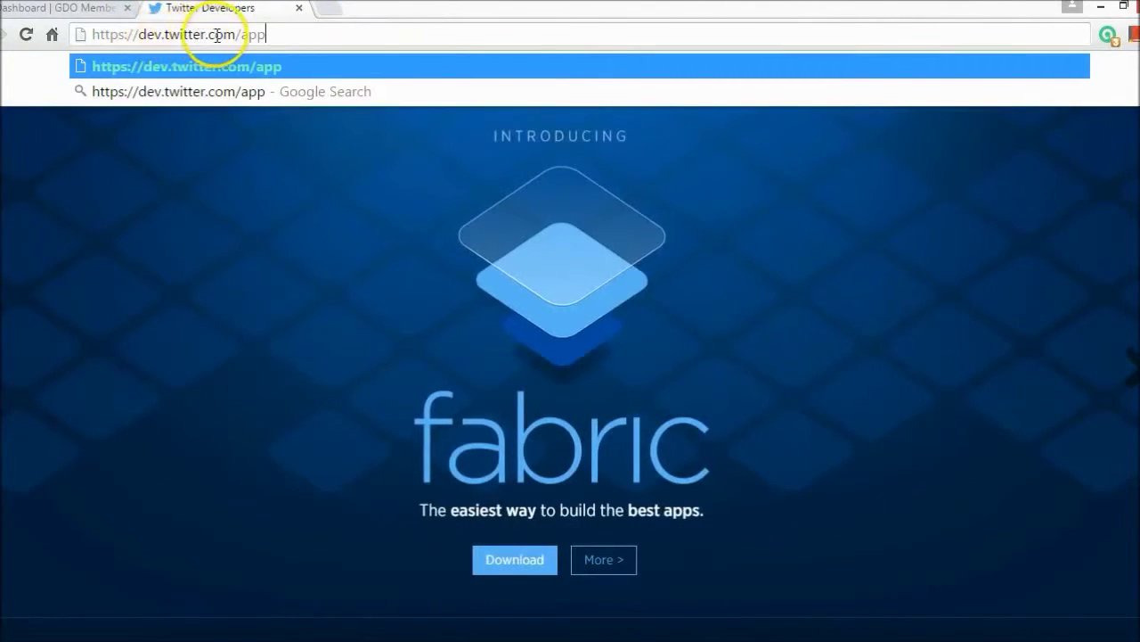
key(Return)
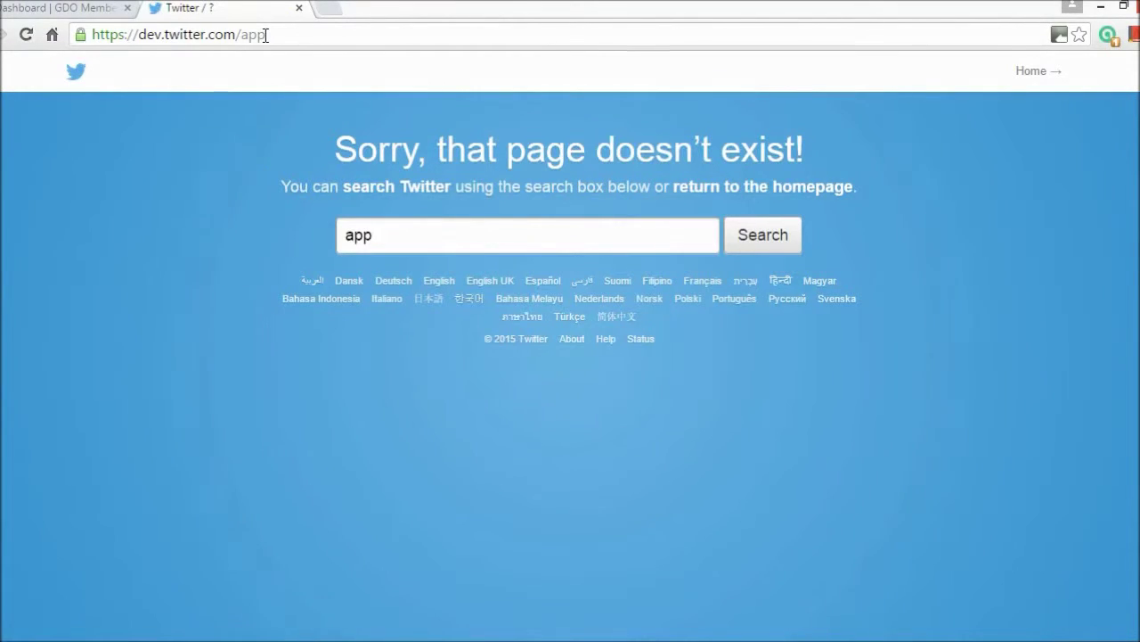
- Load the apps page of dev.twitter.com and start creating a new Twitter application
double_click(266, 36)
text(apps)
key(Return)
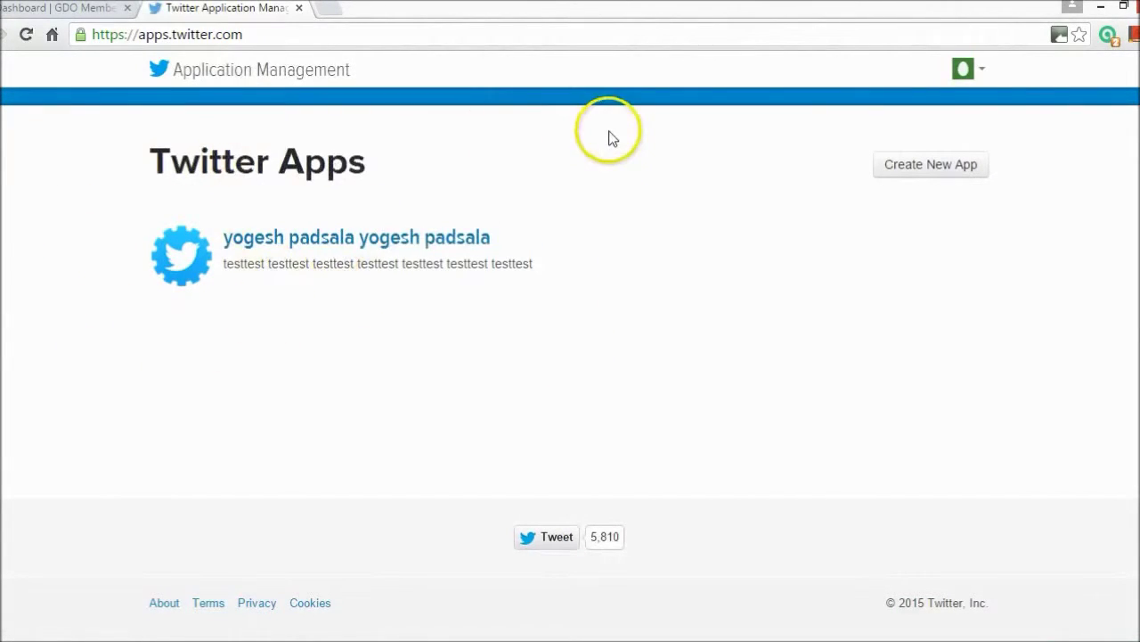
click(932, 167)
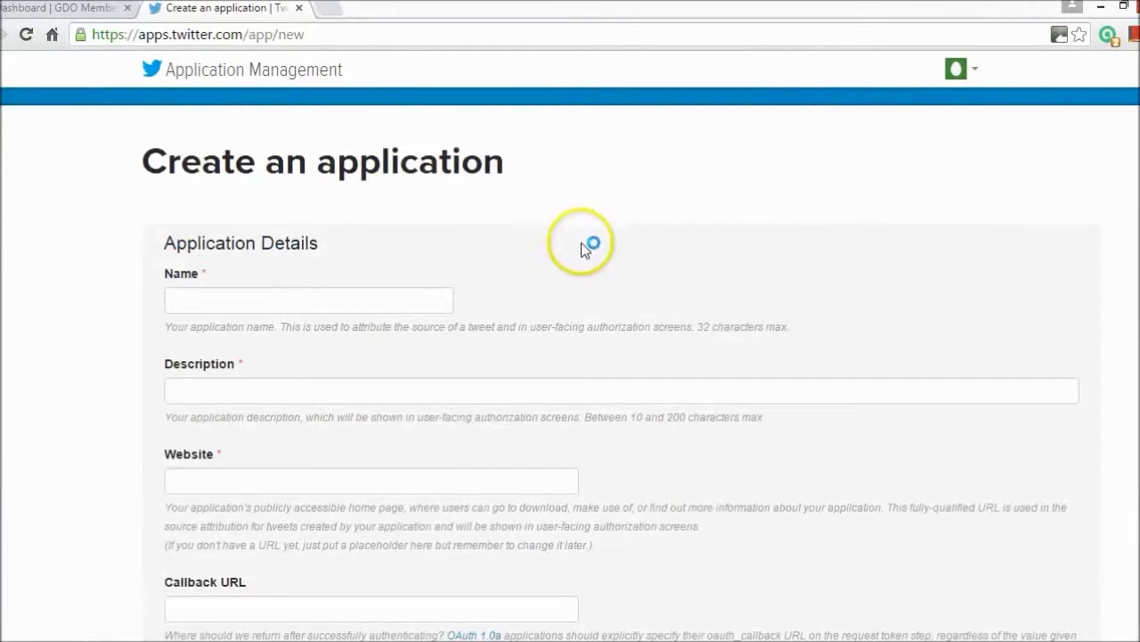
- Name the application with "demo" followed directly by the account owner's first name twice
click(341, 299)
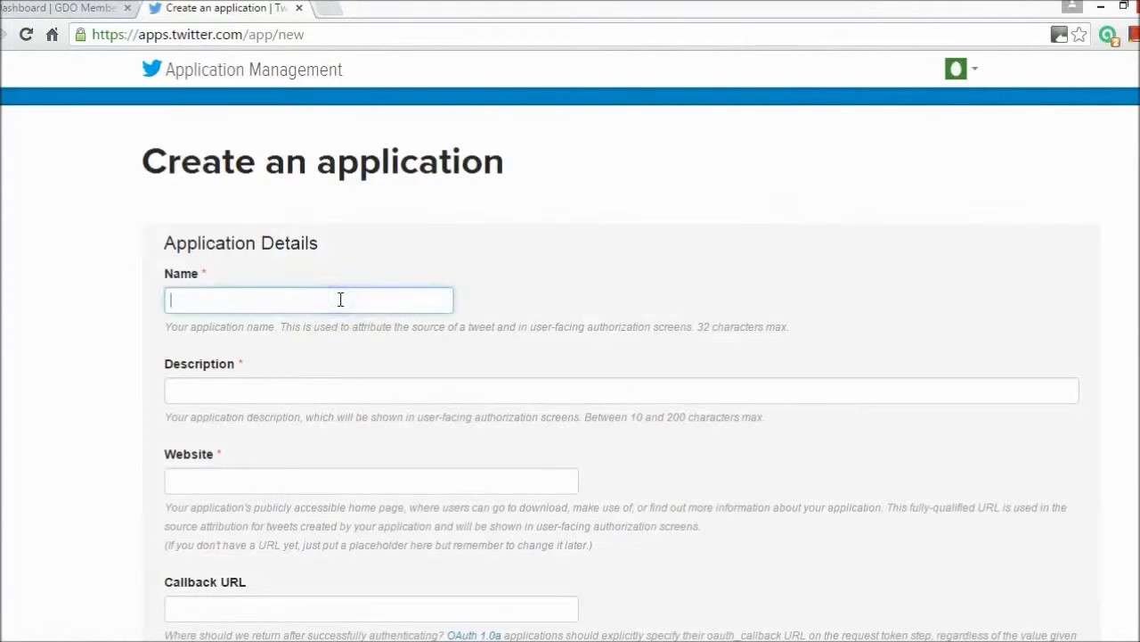
text(demo)
key(Tab)
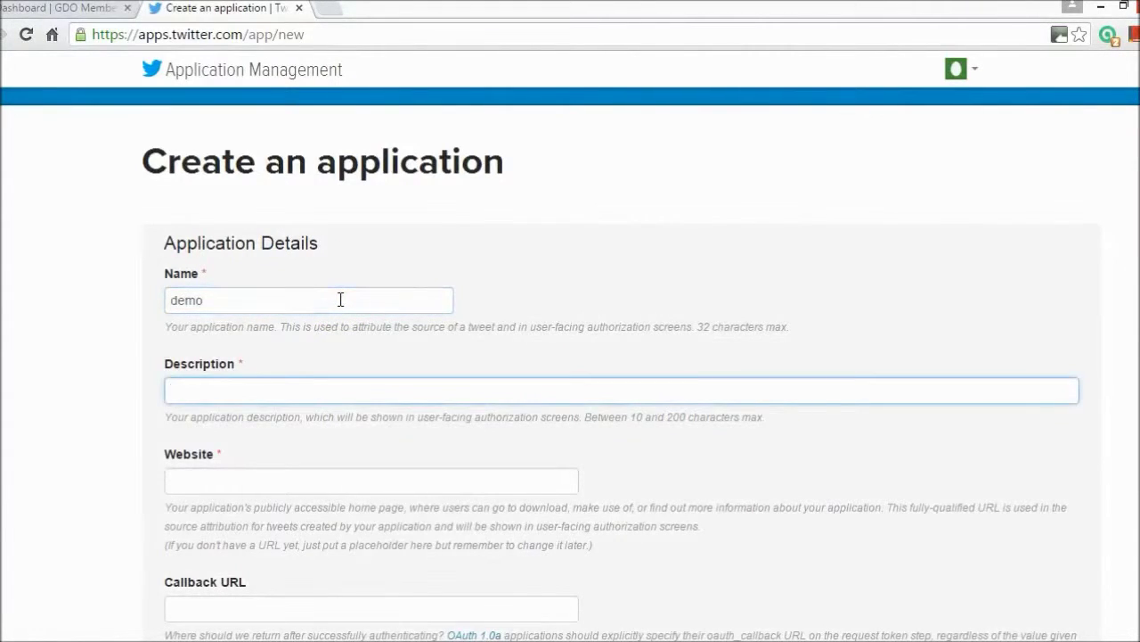
click(341, 300)
text(yogeshyogesh)
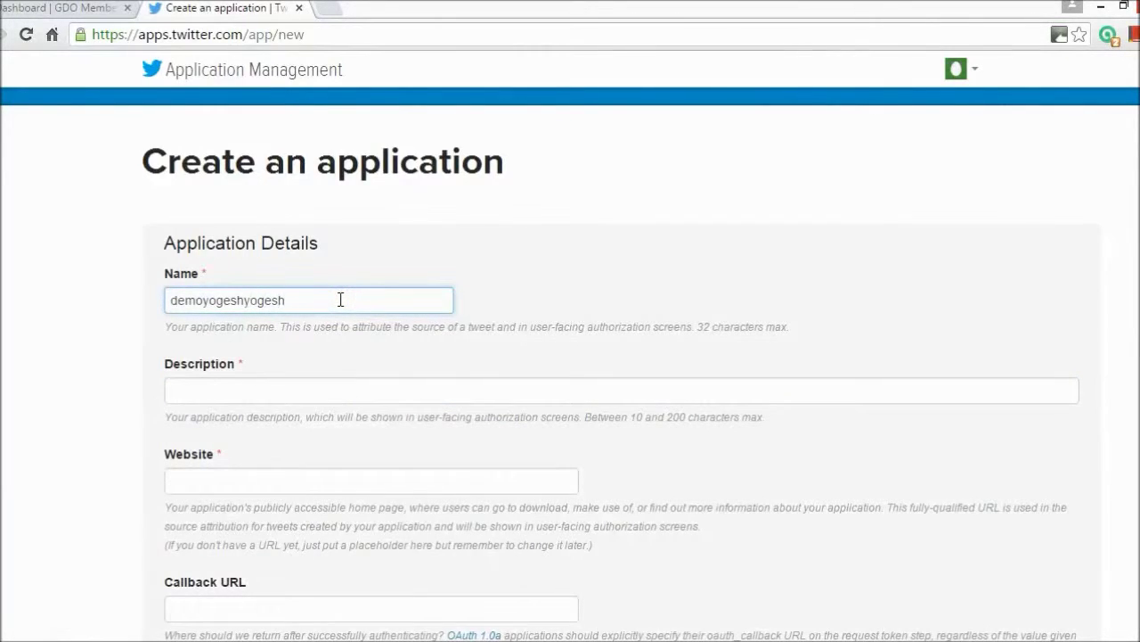
- Enter the account owner's first name twice, without a space, as the application's description
click(285, 391)
text(yoges)
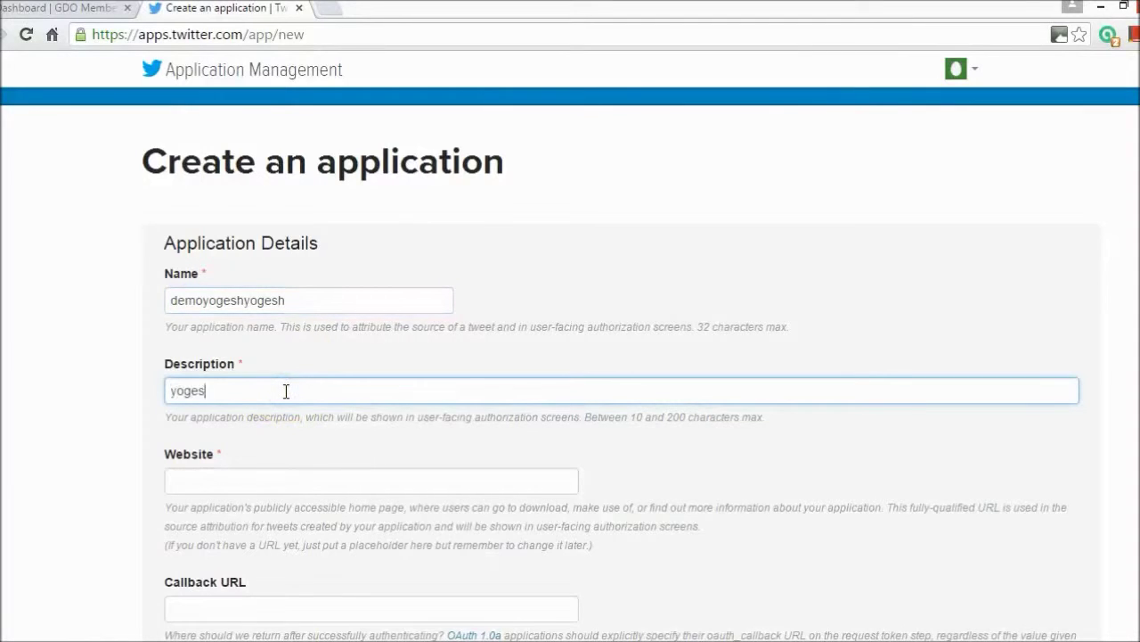
text(hyogesh)
- Bring up the address globaldigitalopportunities.com in a new browser tab and copy it for the application's Website field
scroll(412, 238, down, 3)
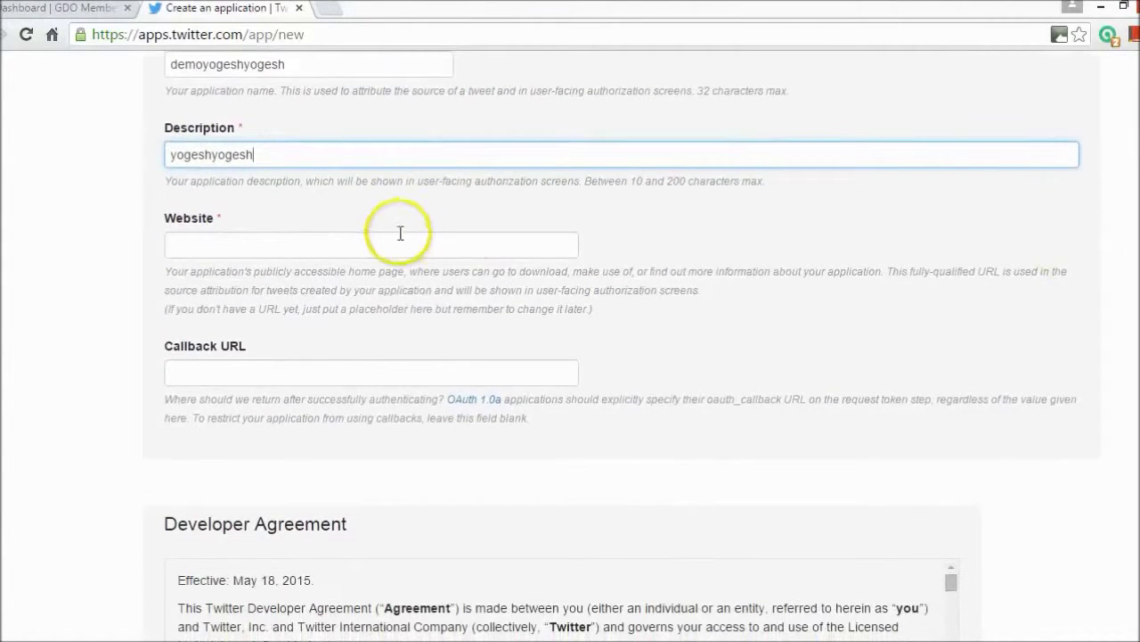
click(364, 240)
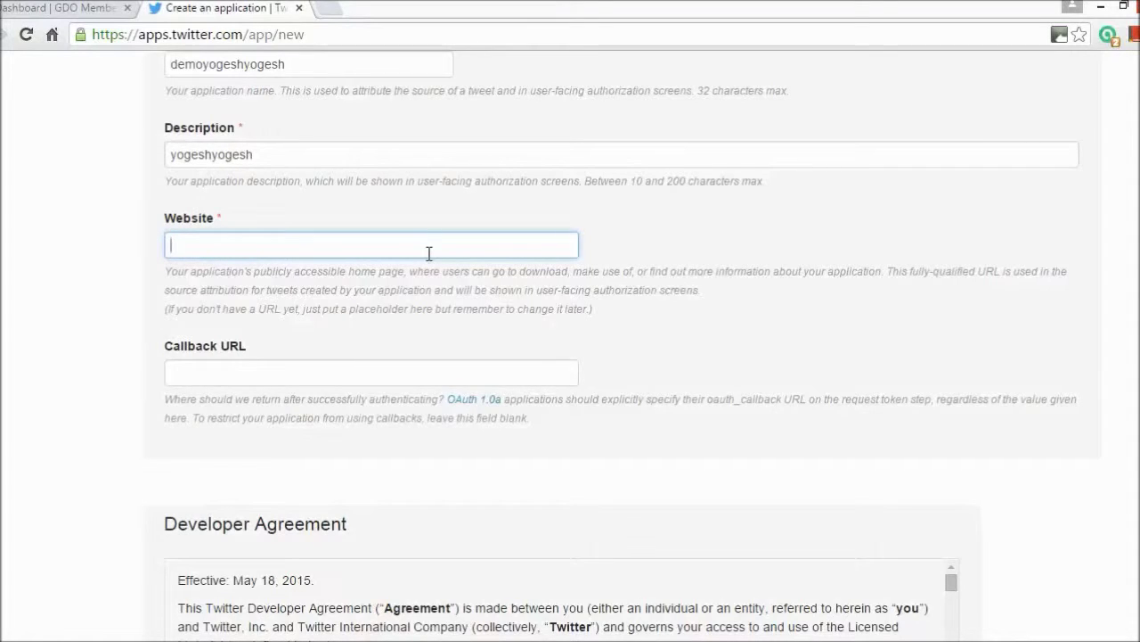
click(332, 9)
text(glo)
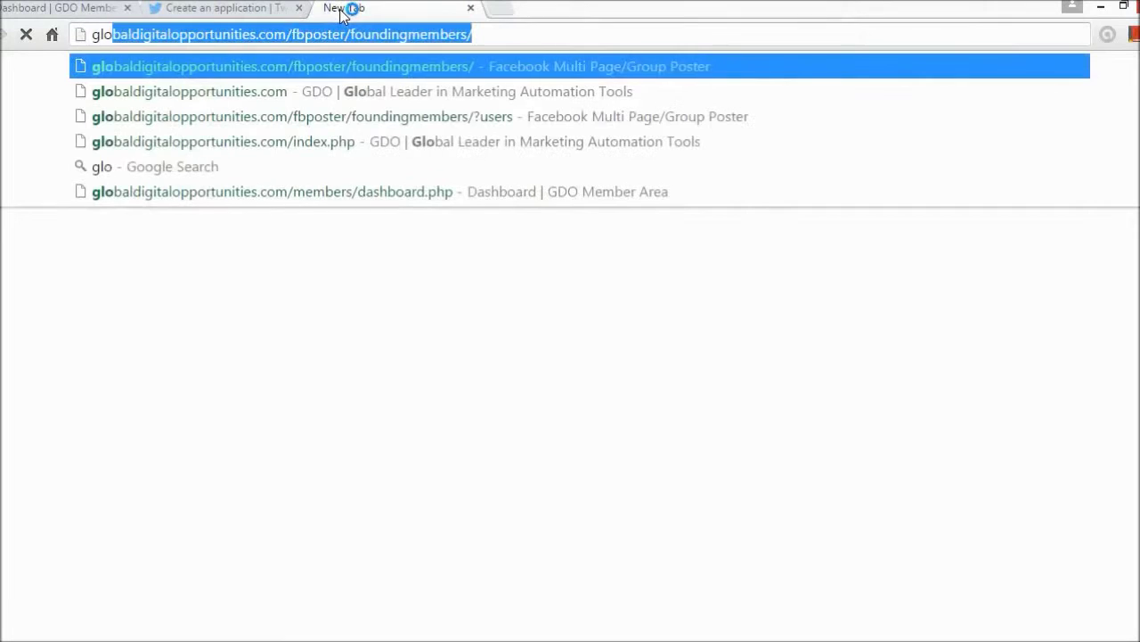
key(Down)
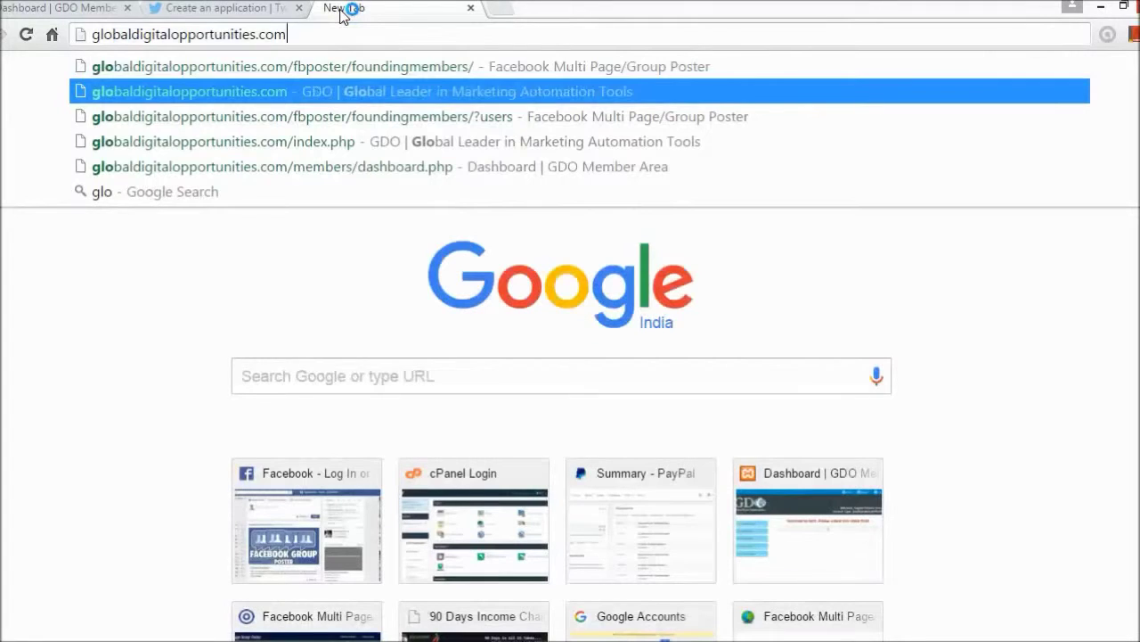
key(ctrl+a)
key(ctrl+c)
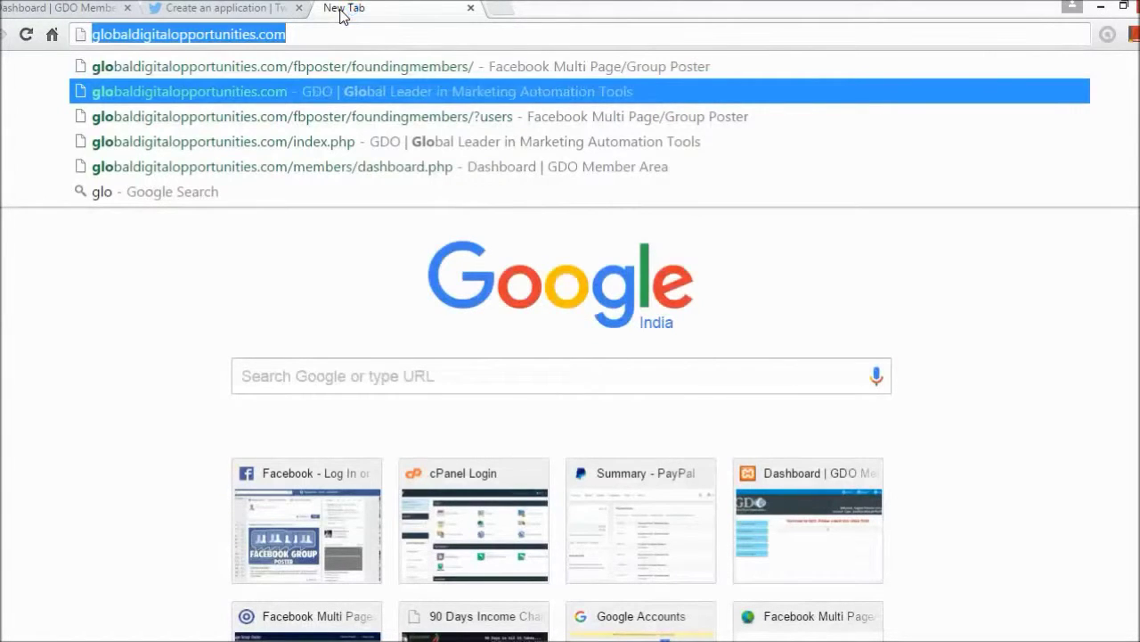
click(247, 8)
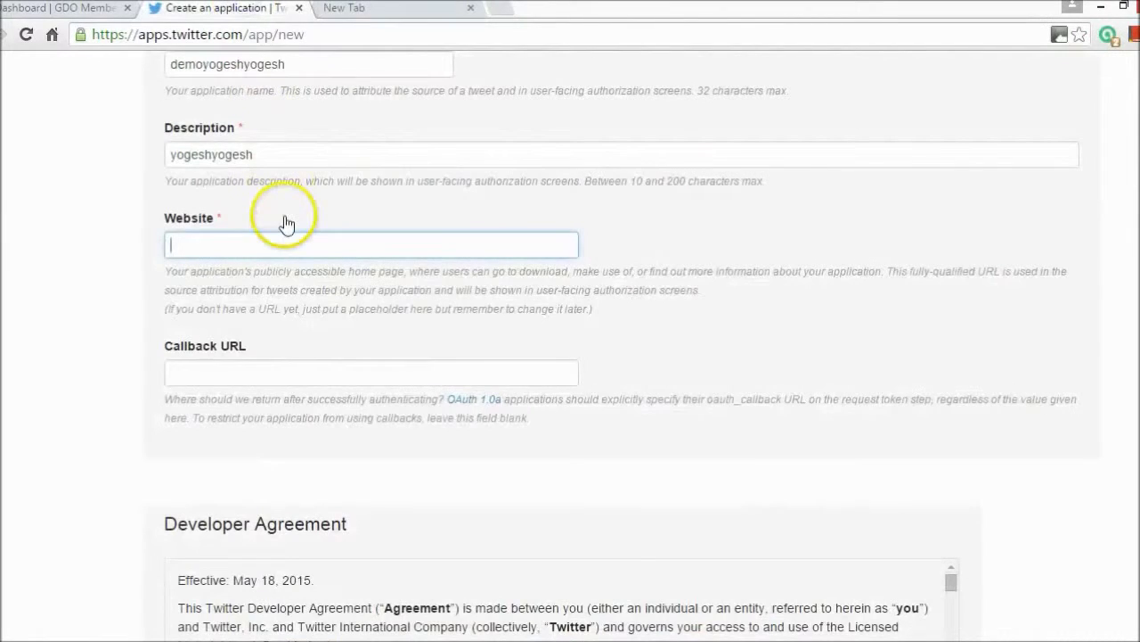
key(ctrl+v)
click(169, 247)
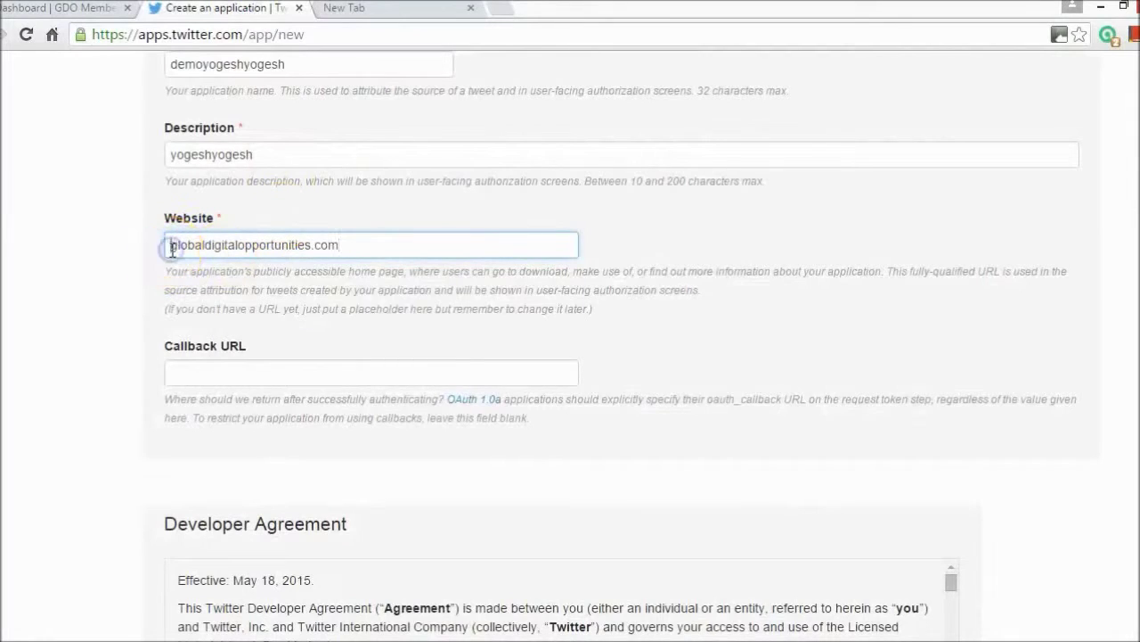
text(ww.)
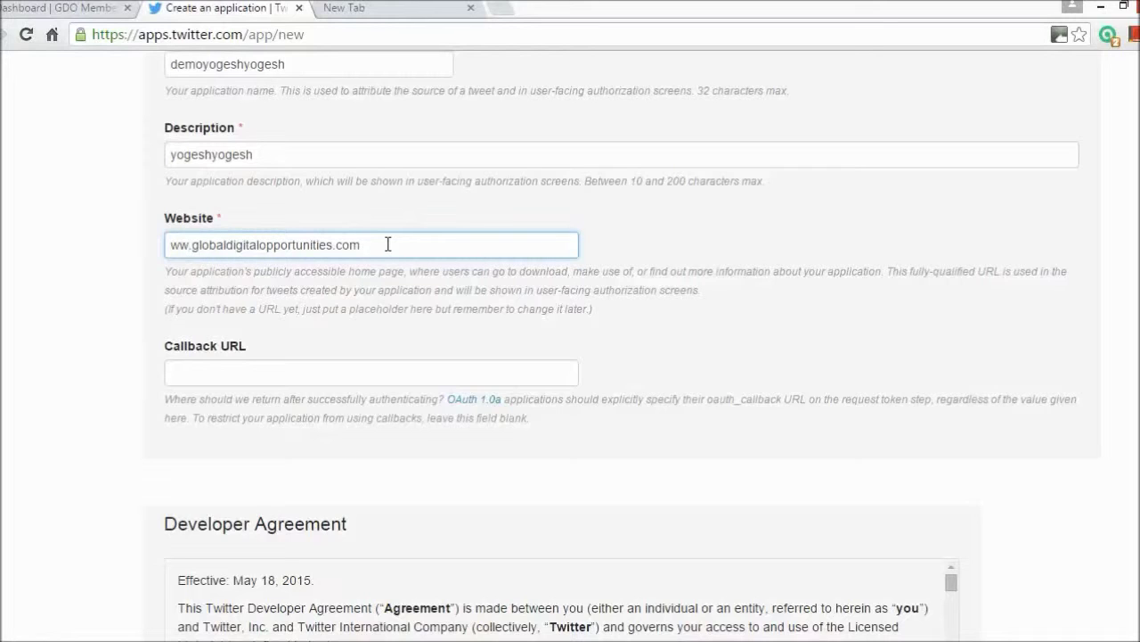
text(w)
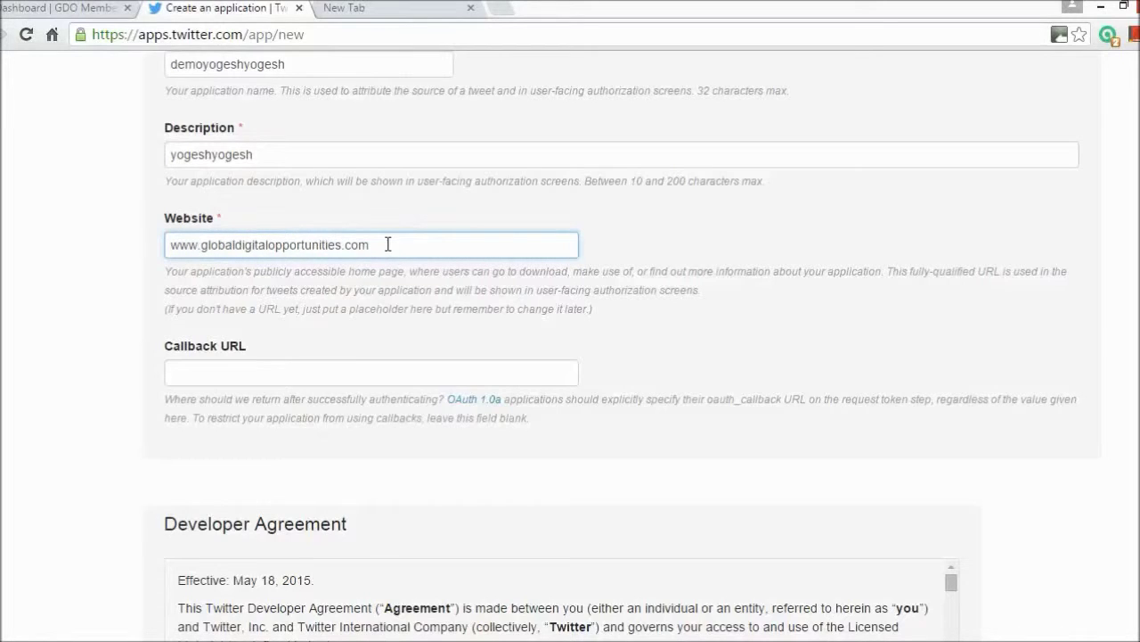
- Leave the Callback URL blank, accept the Developer Agreement and submit the Twitter application
click(310, 371)
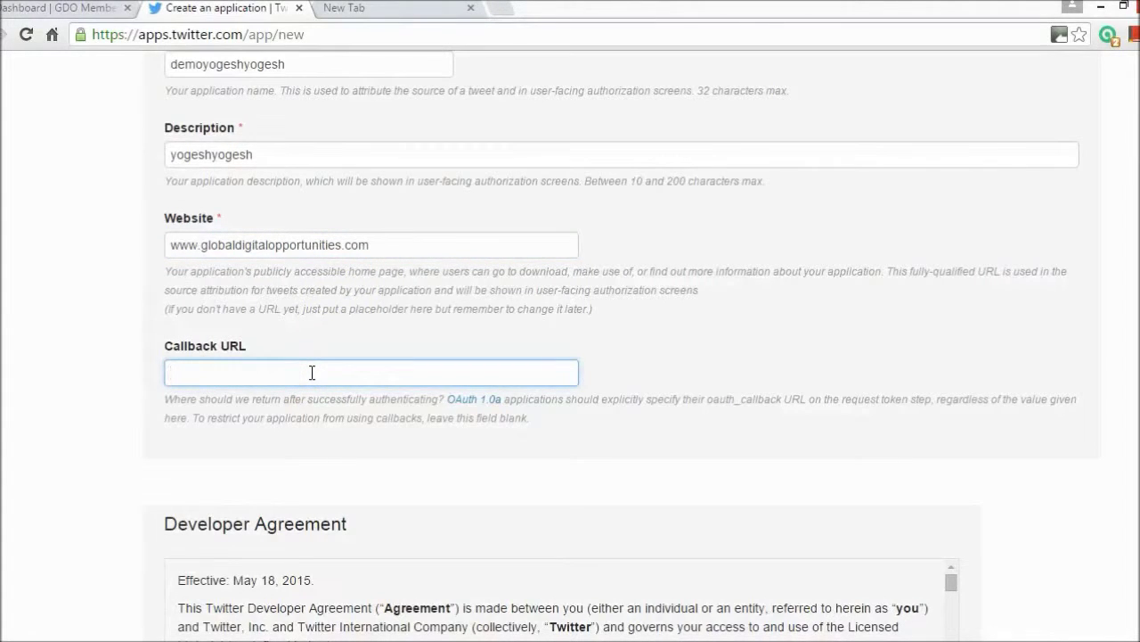
click(459, 366)
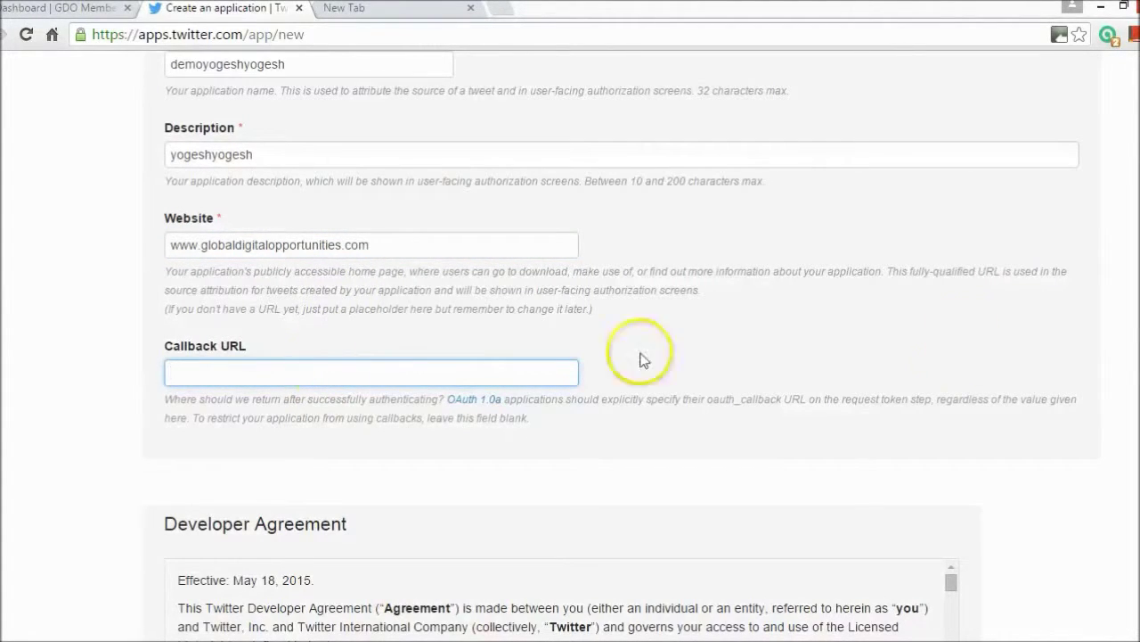
scroll(570, 356, down, 3)
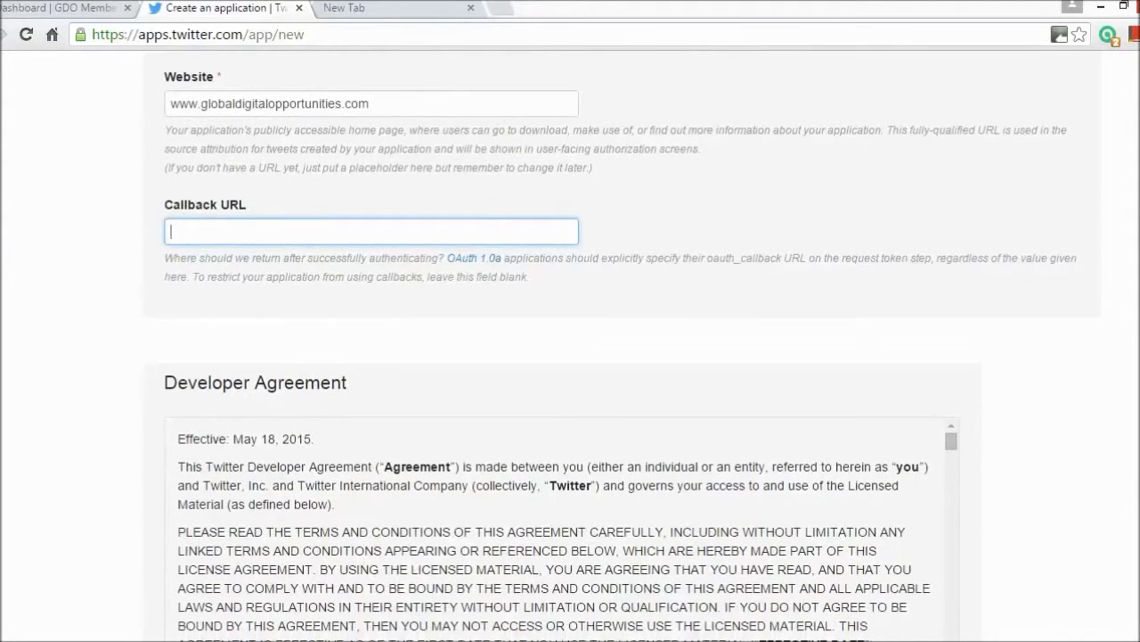
scroll(570, 357, down, 3)
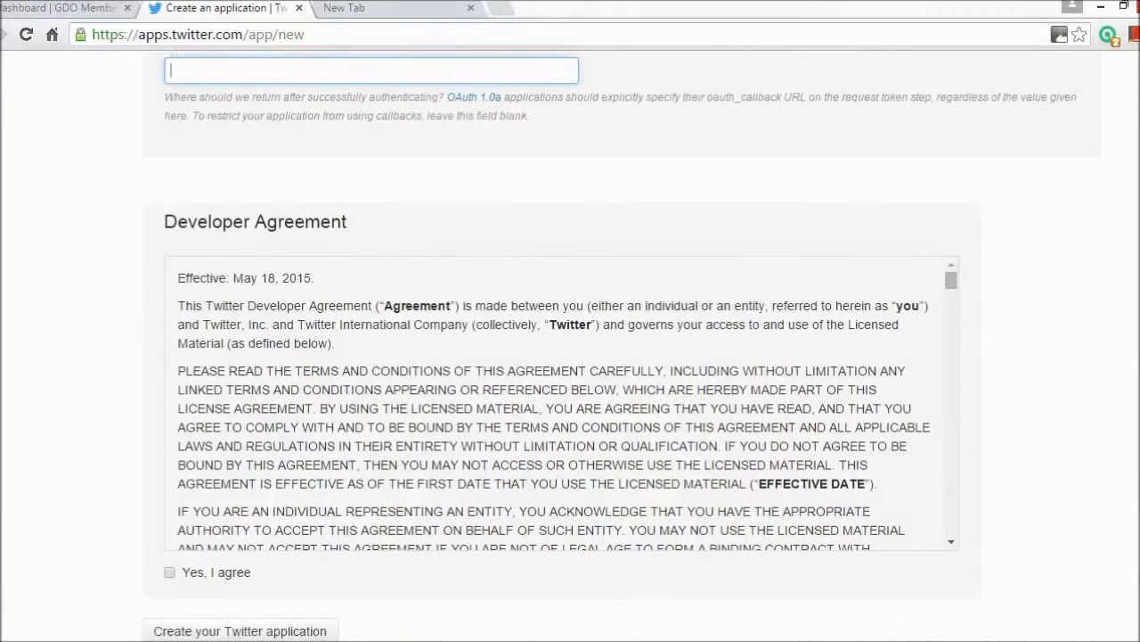
click(169, 506)
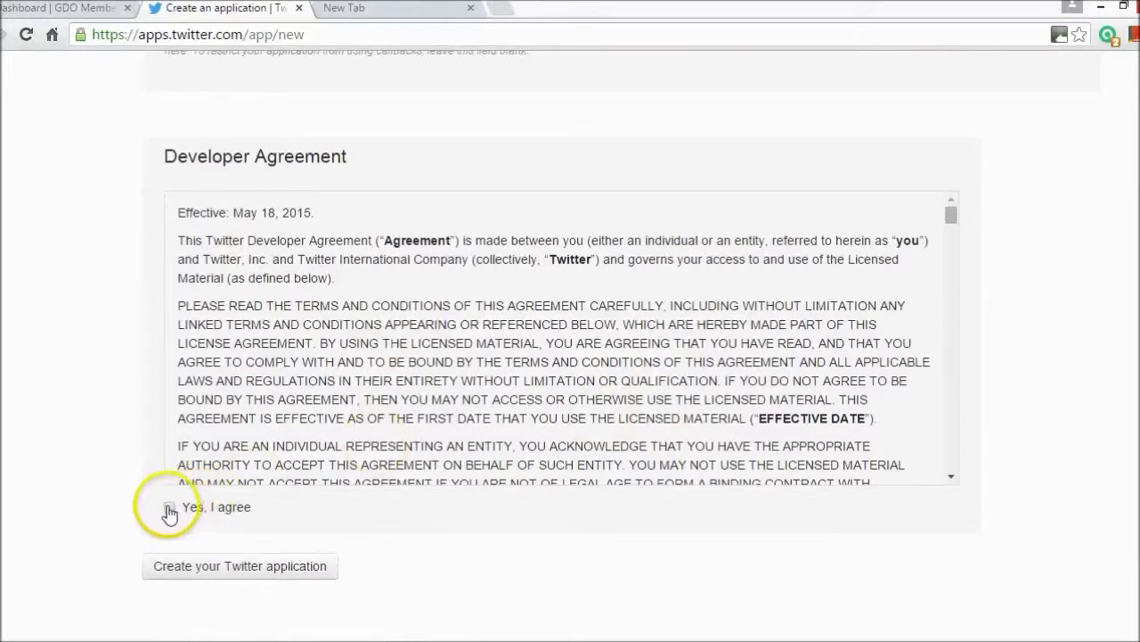
click(188, 574)
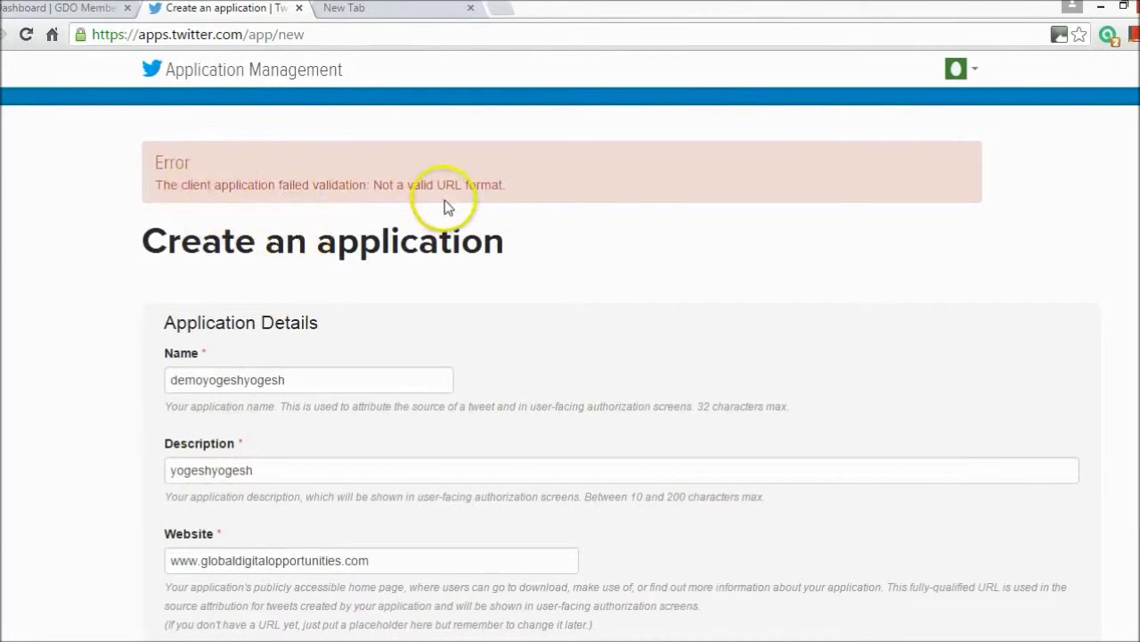
scroll(220, 238, down, 5)
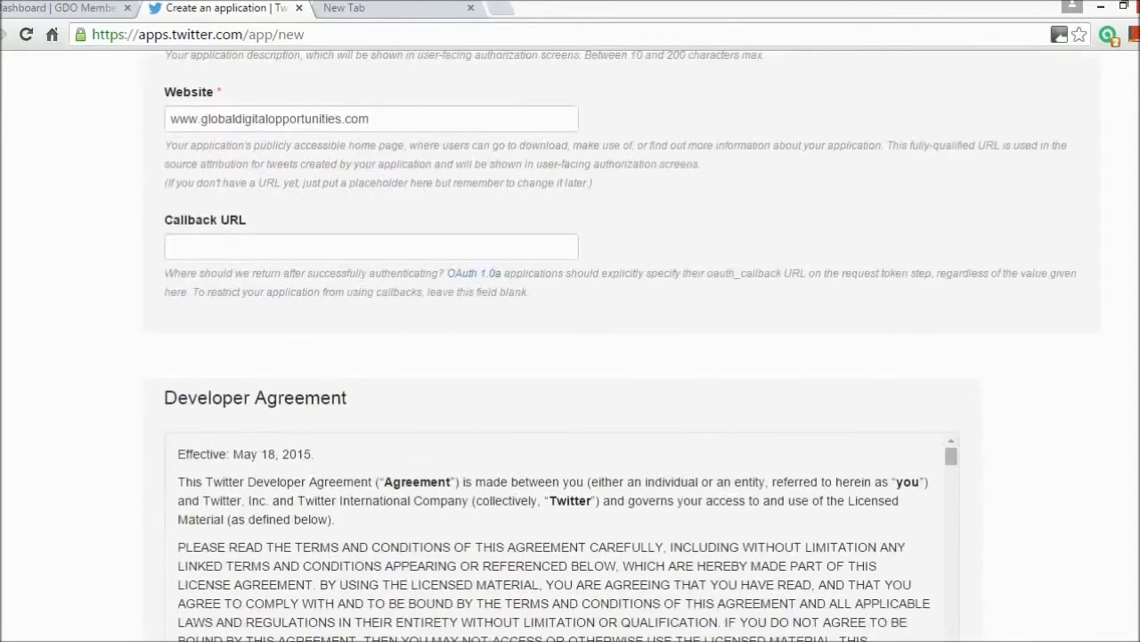
scroll(220, 237, up, 1)
click(172, 215)
text(http)
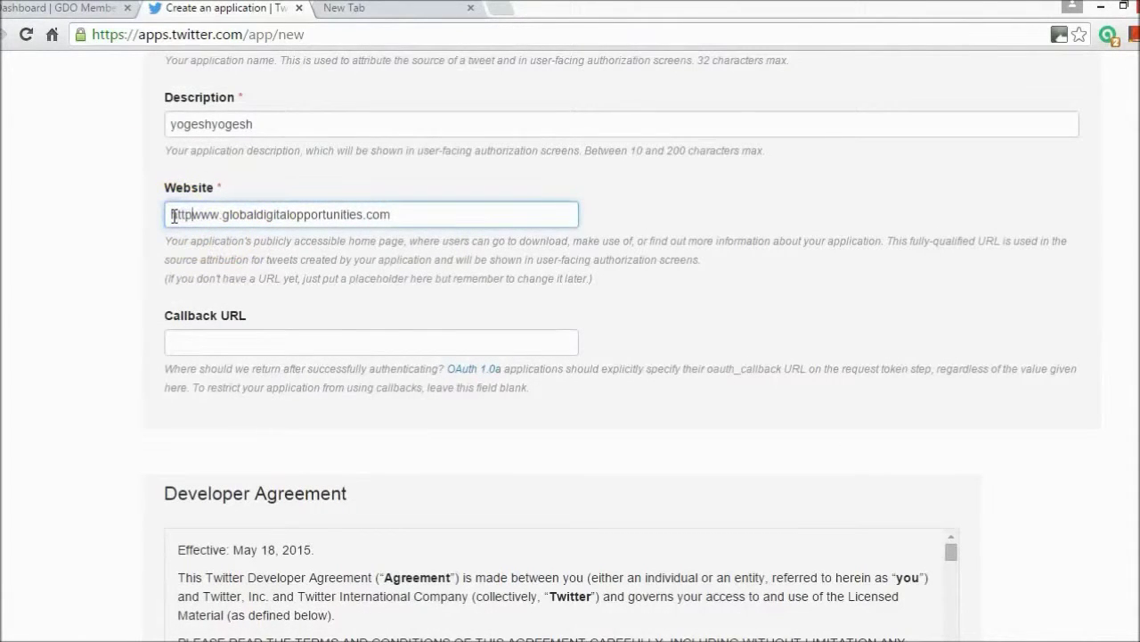
text(://)
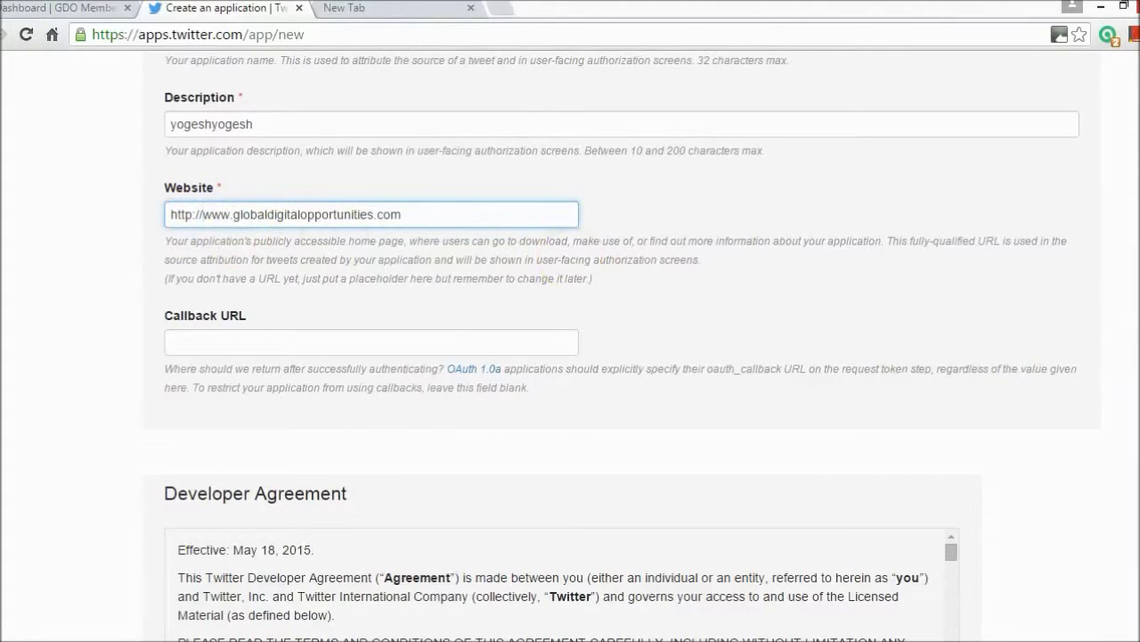
scroll(571, 357, down, 3)
scroll(570, 356, down, 2)
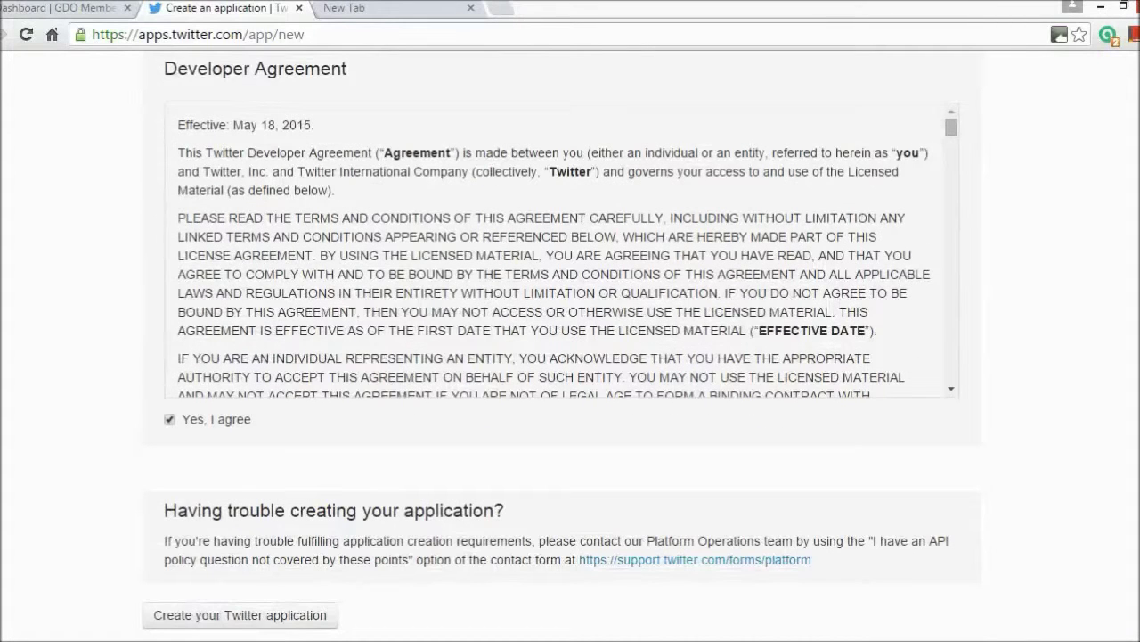
scroll(570, 356, down, 1)
click(187, 524)
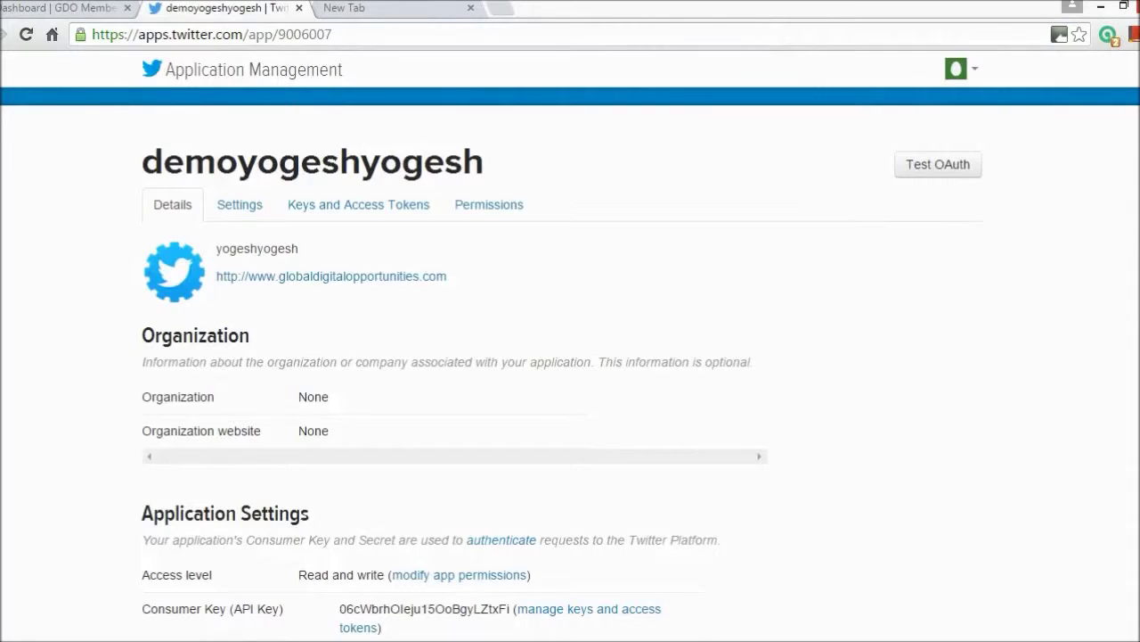
- Set the application's access permission to Read, Write and Access direct messages and save the setting
scroll(570, 357, down, 5)
scroll(570, 356, up, 5)
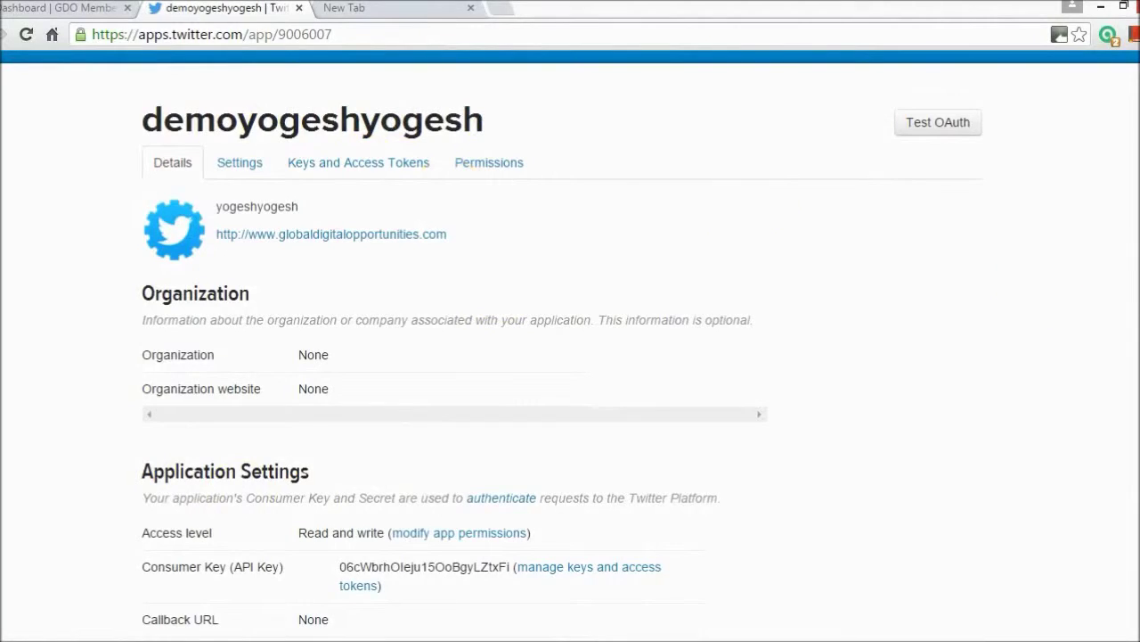
scroll(571, 356, down, 6)
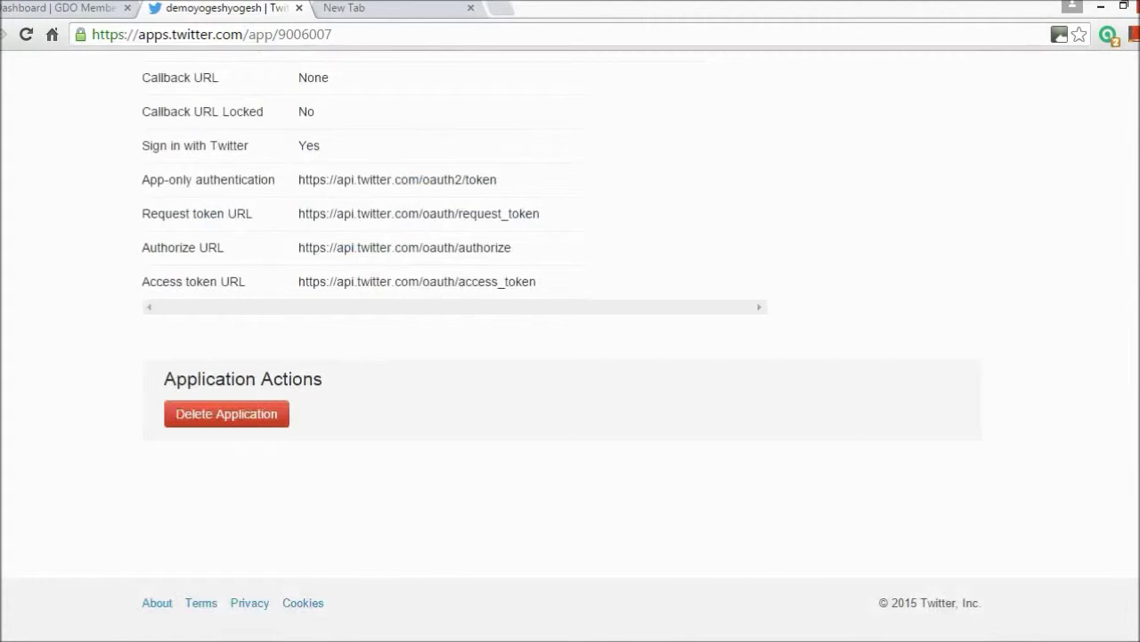
scroll(570, 357, up, 5)
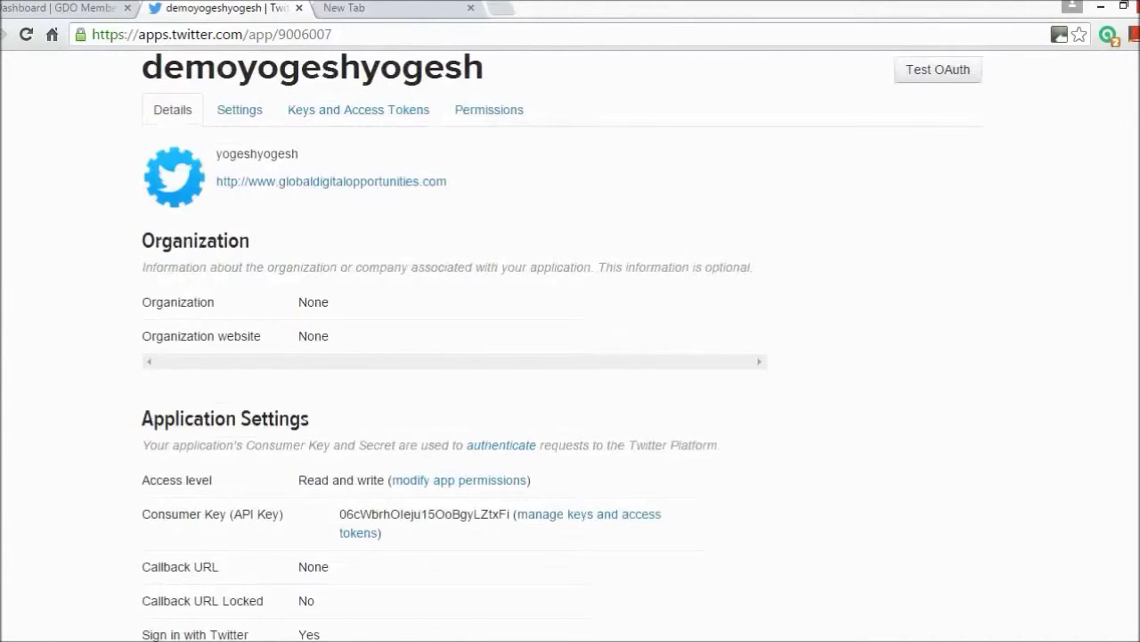
scroll(675, 181, up, 1)
click(497, 205)
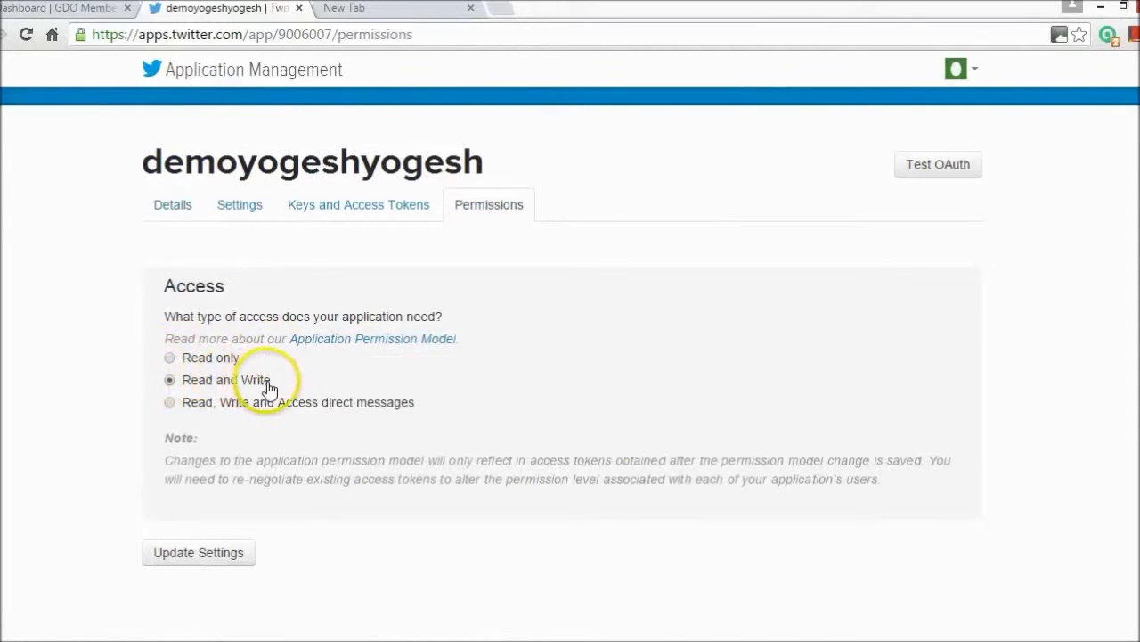
click(171, 405)
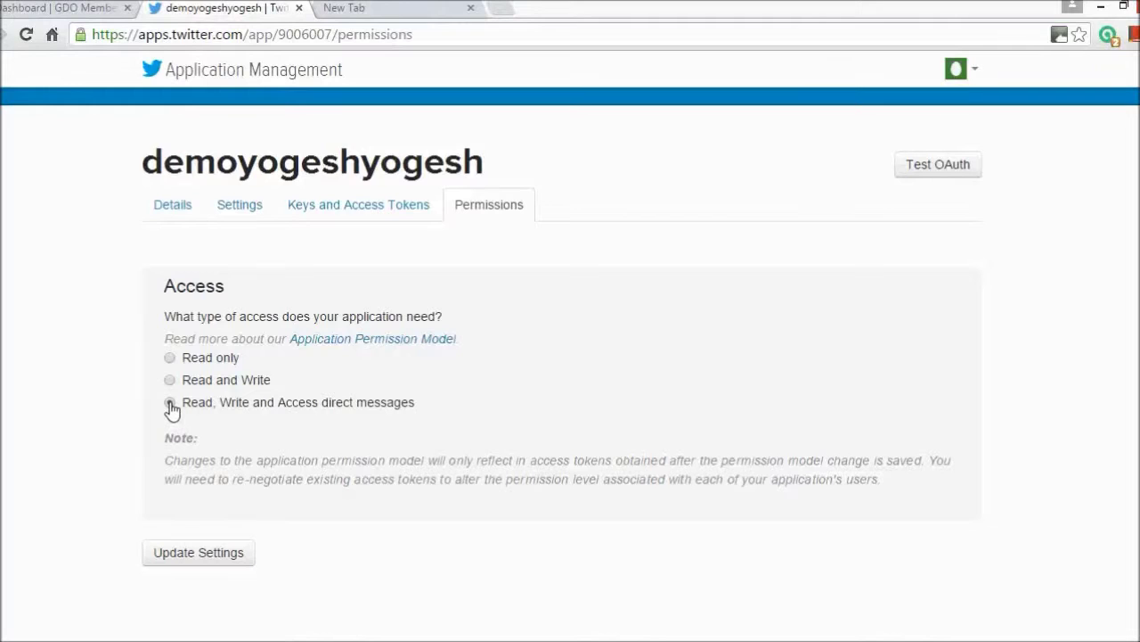
click(170, 404)
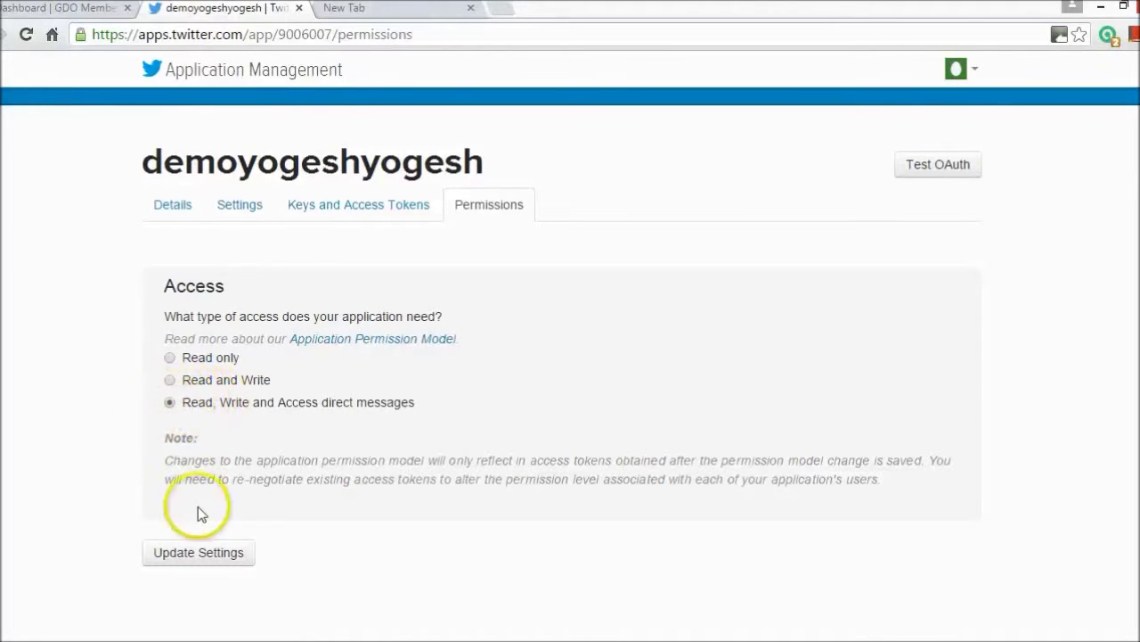
click(188, 552)
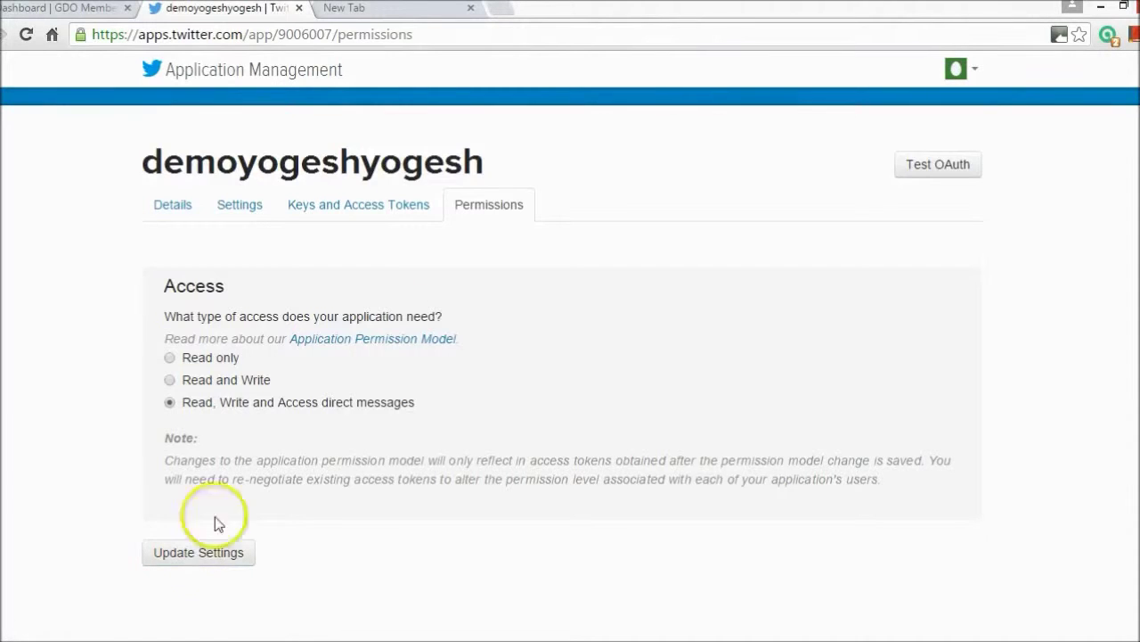
- Create an access token for the application alongside its consumer key and secret
click(352, 201)
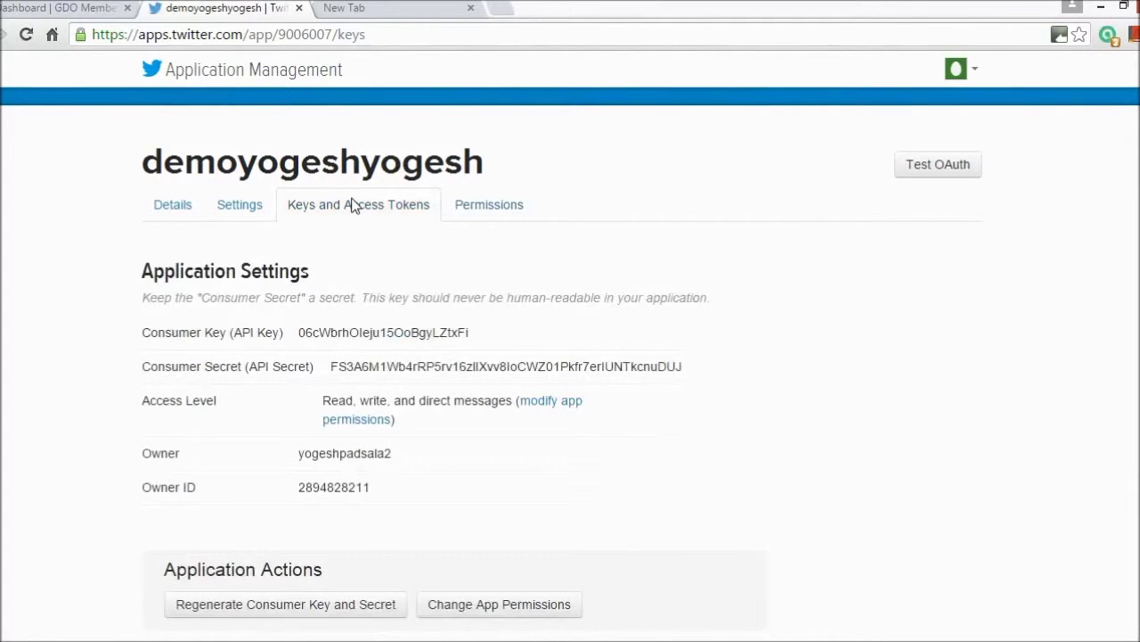
scroll(352, 204, down, 2)
click(338, 221)
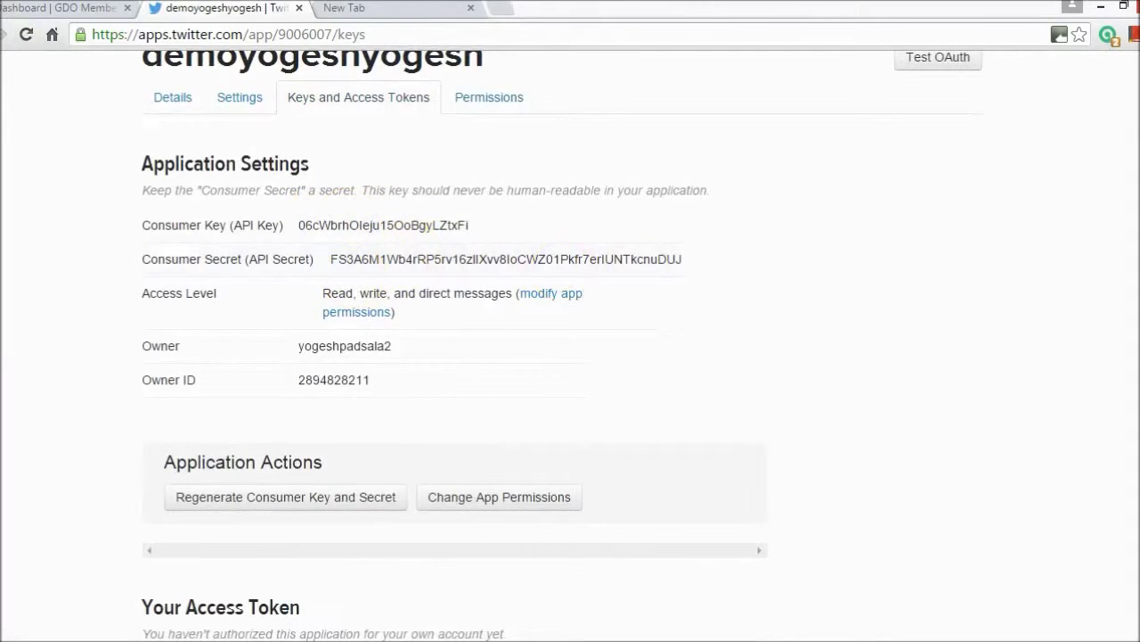
scroll(868, 294, down, 1)
scroll(570, 357, down, 5)
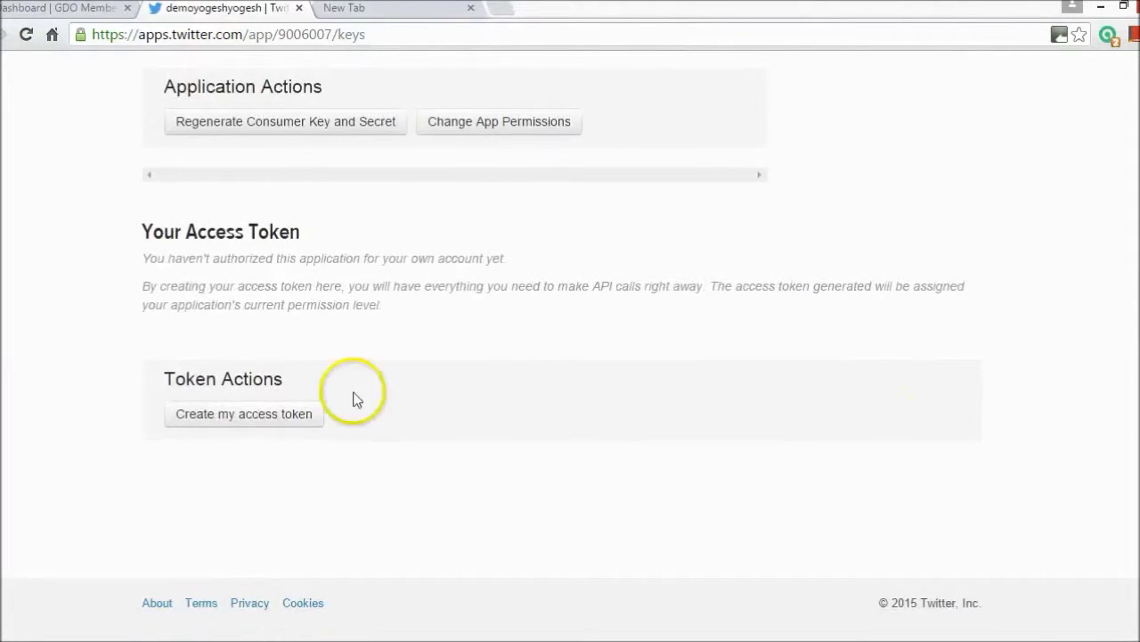
click(253, 428)
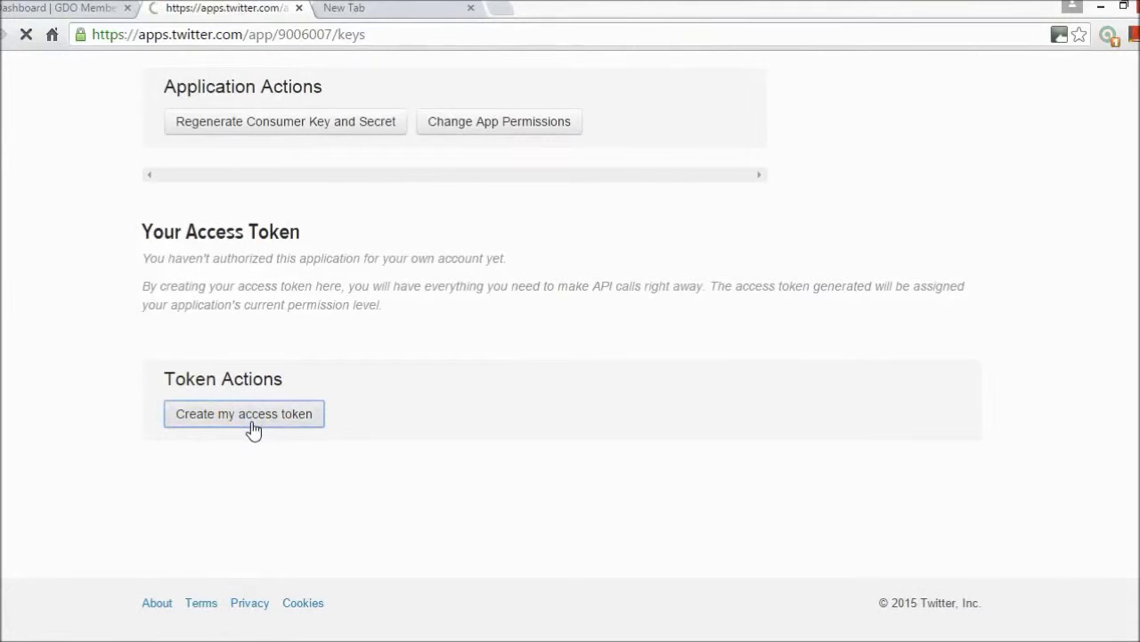
scroll(571, 356, down, 6)
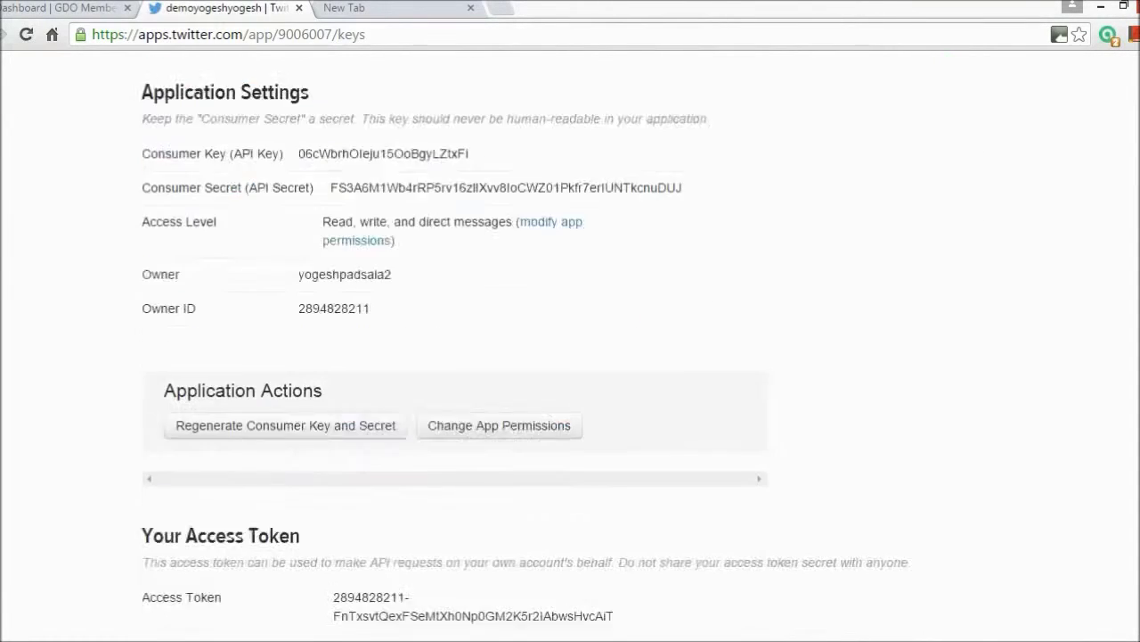
scroll(570, 357, up, 7)
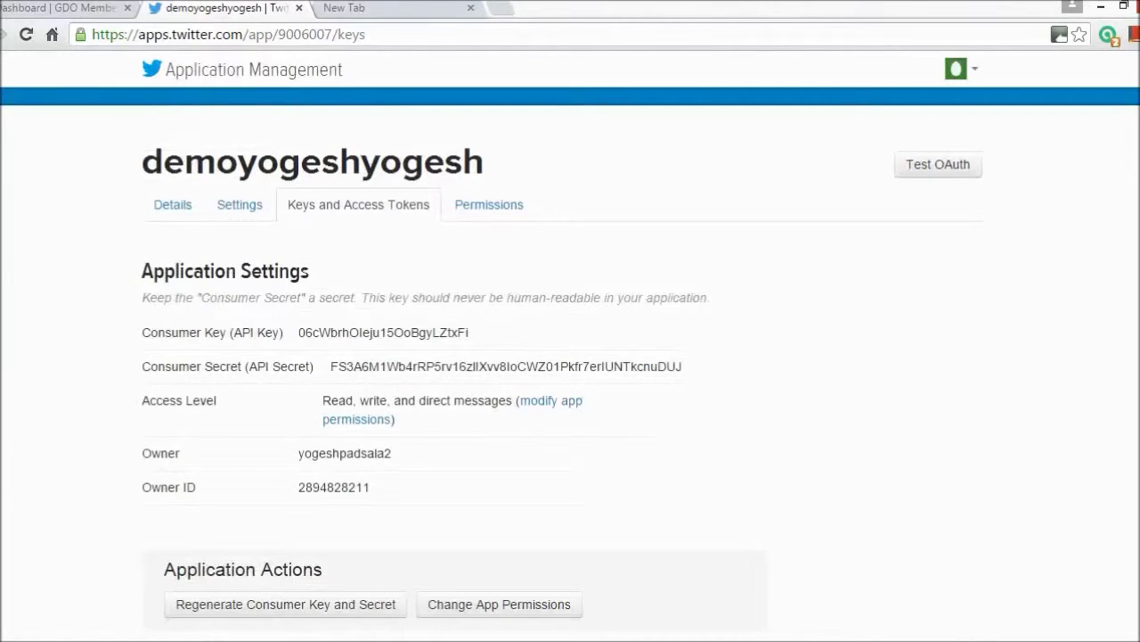
- Copy the owner's username from the Twitter application settings into the Screen Name field of GDO's Add New Twitter Account form
click(405, 9)
click(221, 15)
click(62, 11)
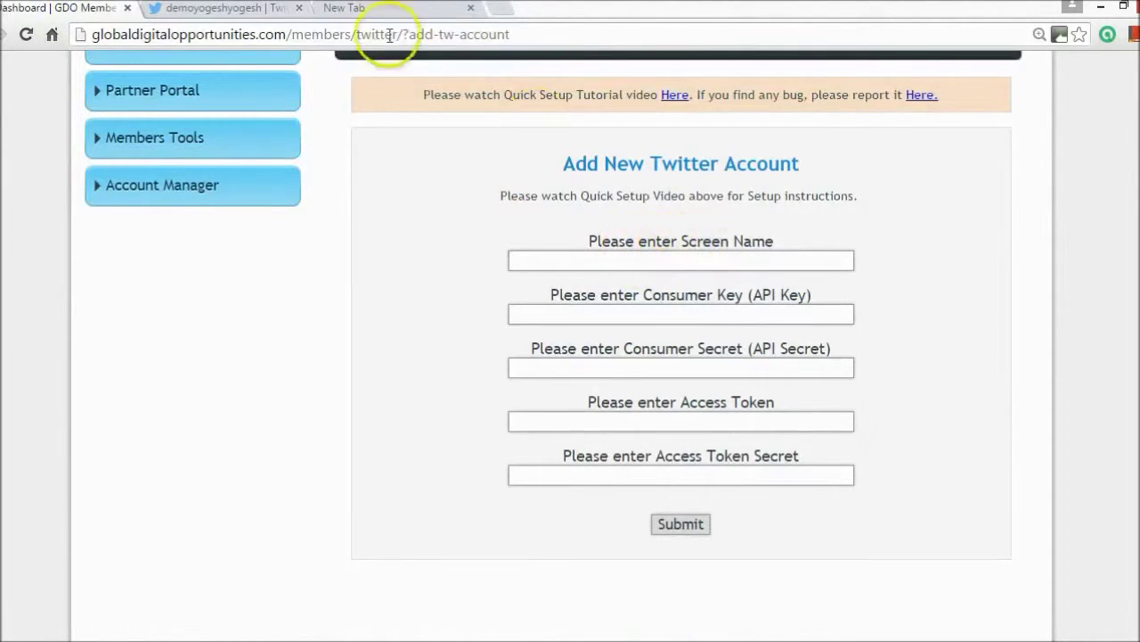
click(211, 15)
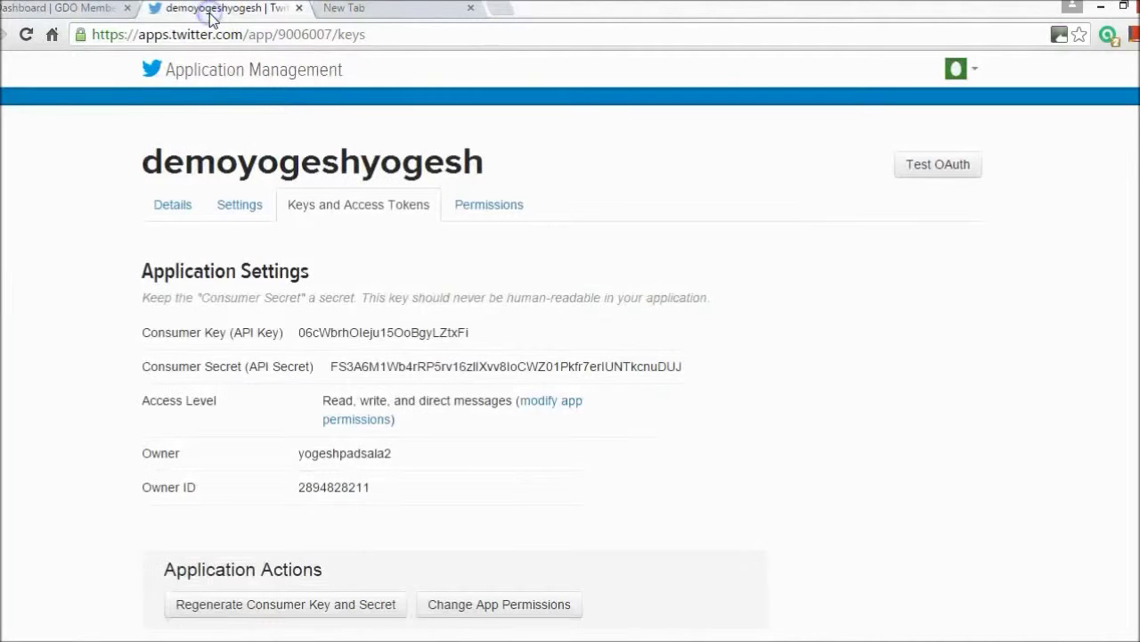
drag(397, 455, 308, 451)
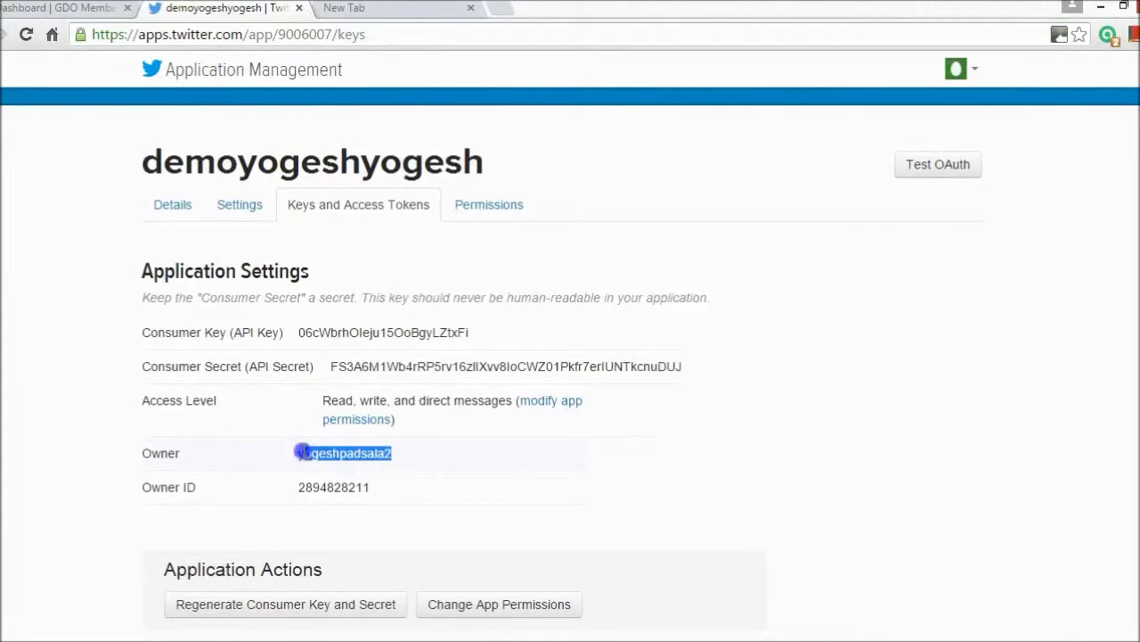
drag(301, 452, 298, 453)
key(ctrl+c)
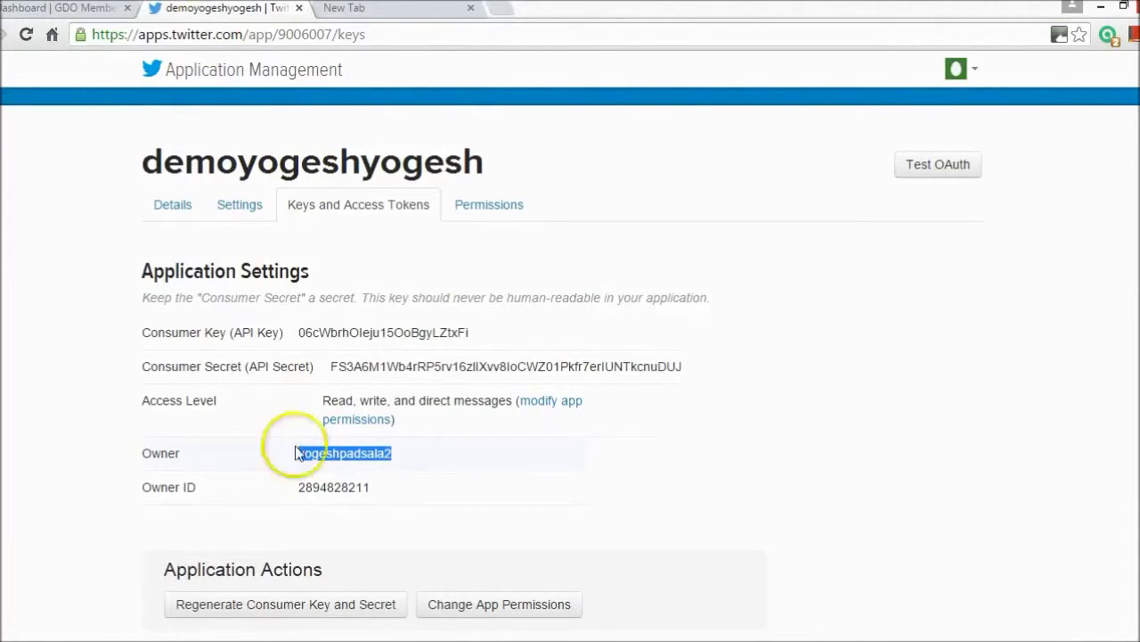
click(85, 8)
click(575, 262)
key(ctrl+v)
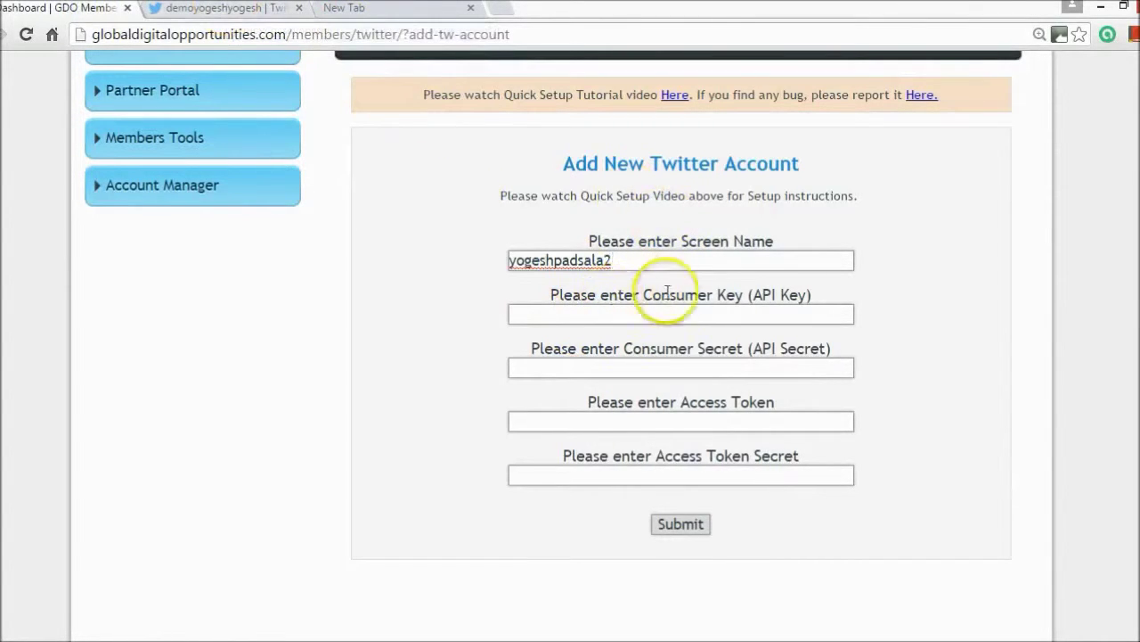
- Copy the application's consumer key from Twitter into the Consumer Key (API Key) field of the GDO form
click(223, 8)
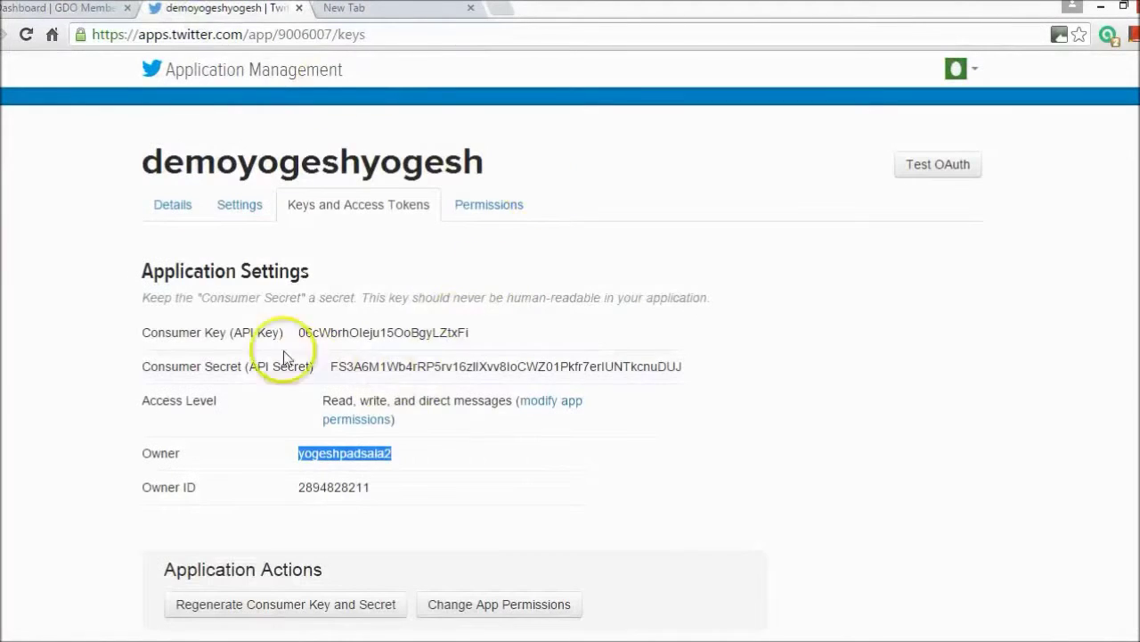
drag(473, 332, 302, 332)
key(ctrl+c)
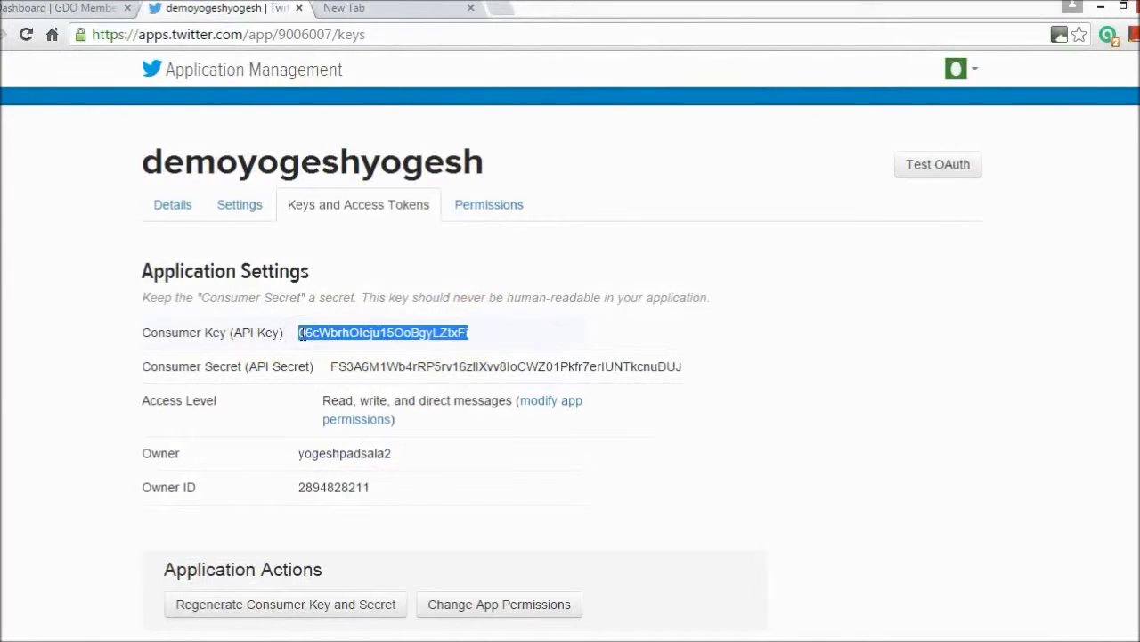
click(83, 9)
click(567, 317)
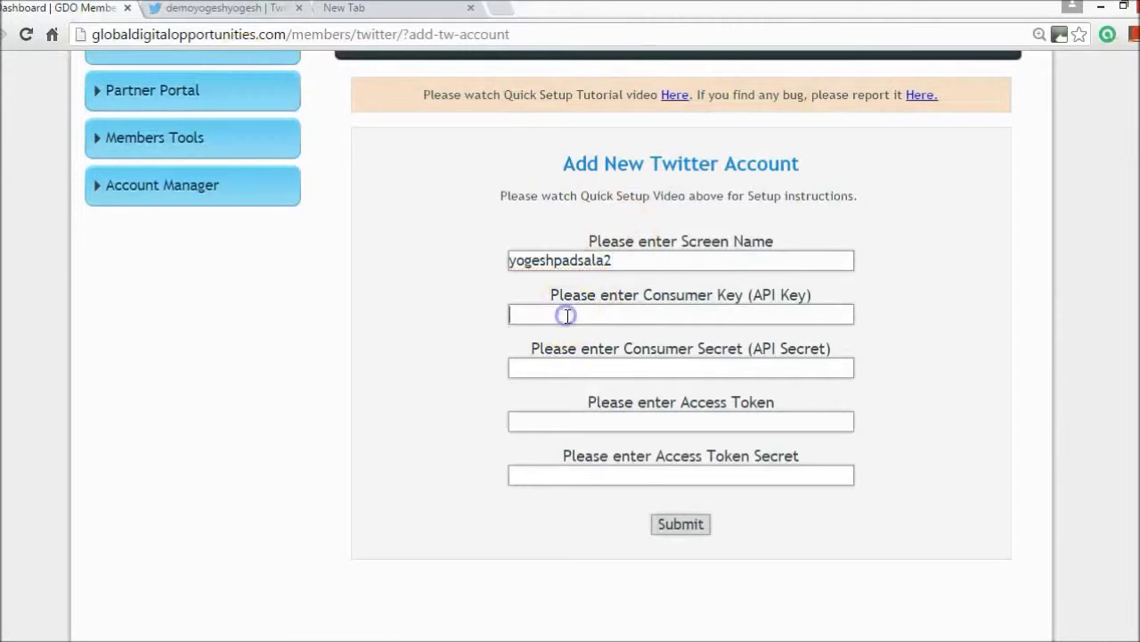
key(ctrl+v)
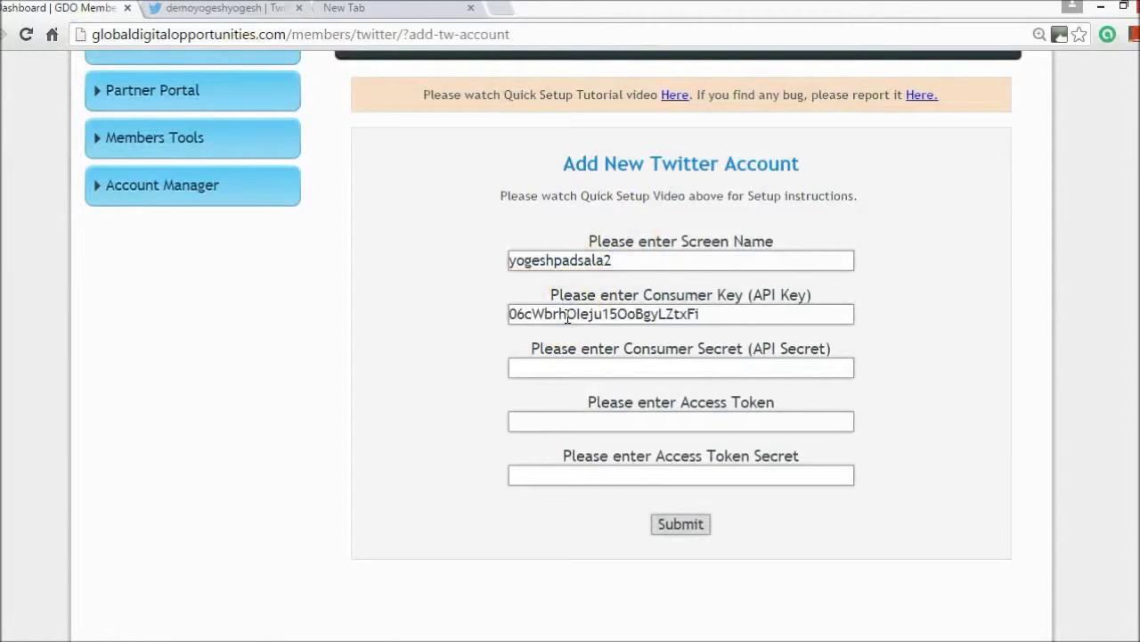
- Copy the application's consumer secret from Twitter into the Consumer Secret (API Secret) field of the GDO form
click(267, 9)
double_click(436, 367)
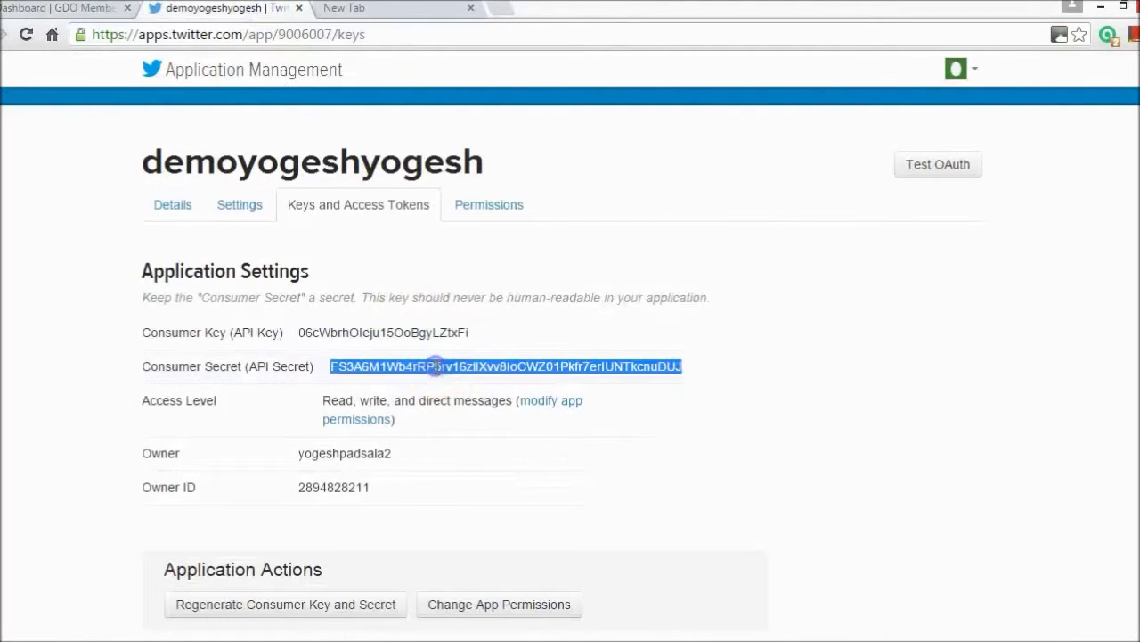
click(49, 10)
click(521, 363)
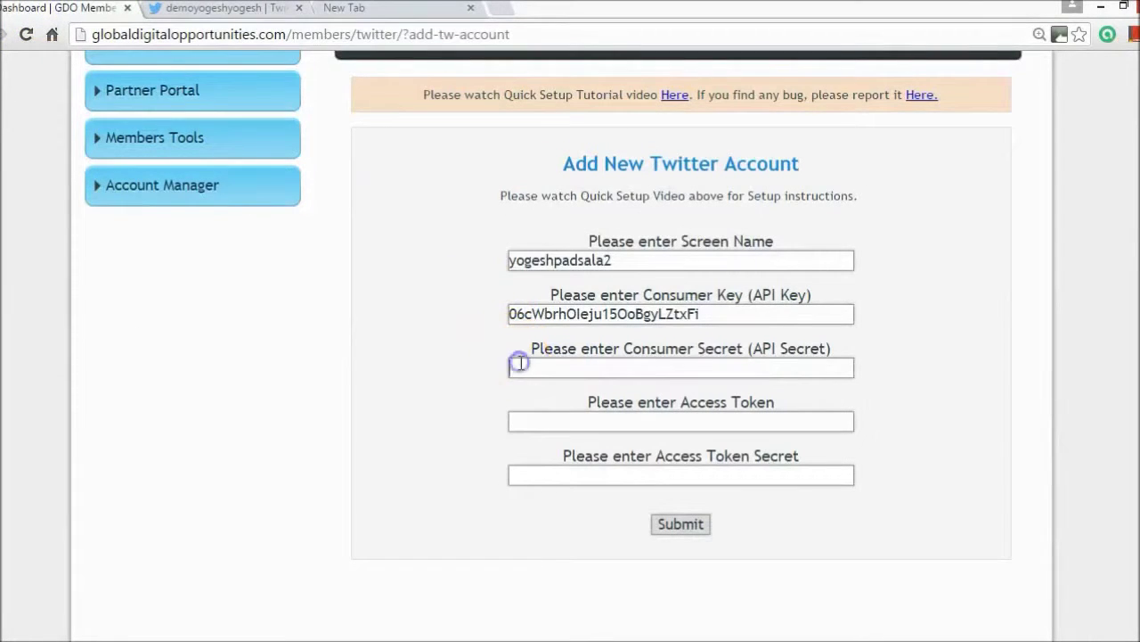
key(ctrl+v)
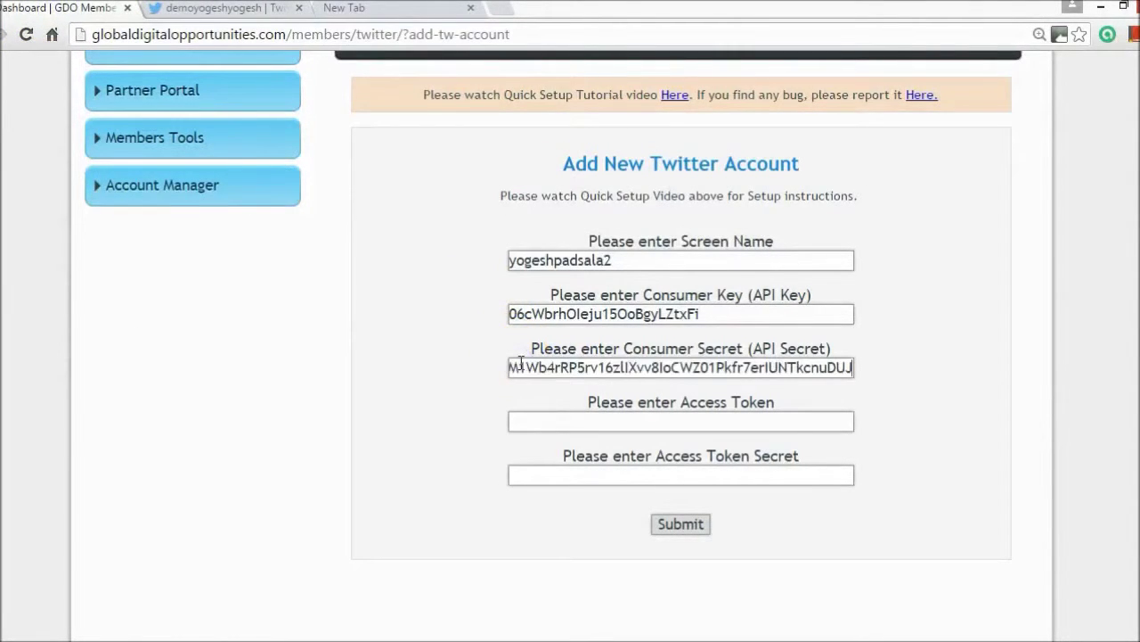
- Copy the application's access token from Twitter into the Access Token field of the GDO form
click(254, 9)
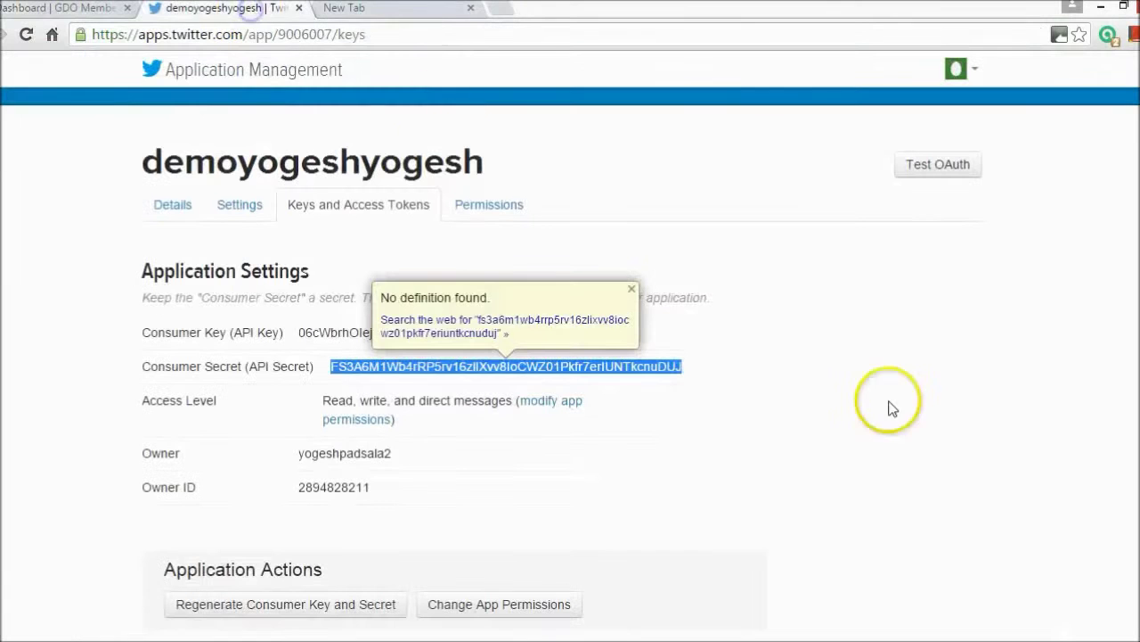
scroll(570, 357, down, 6)
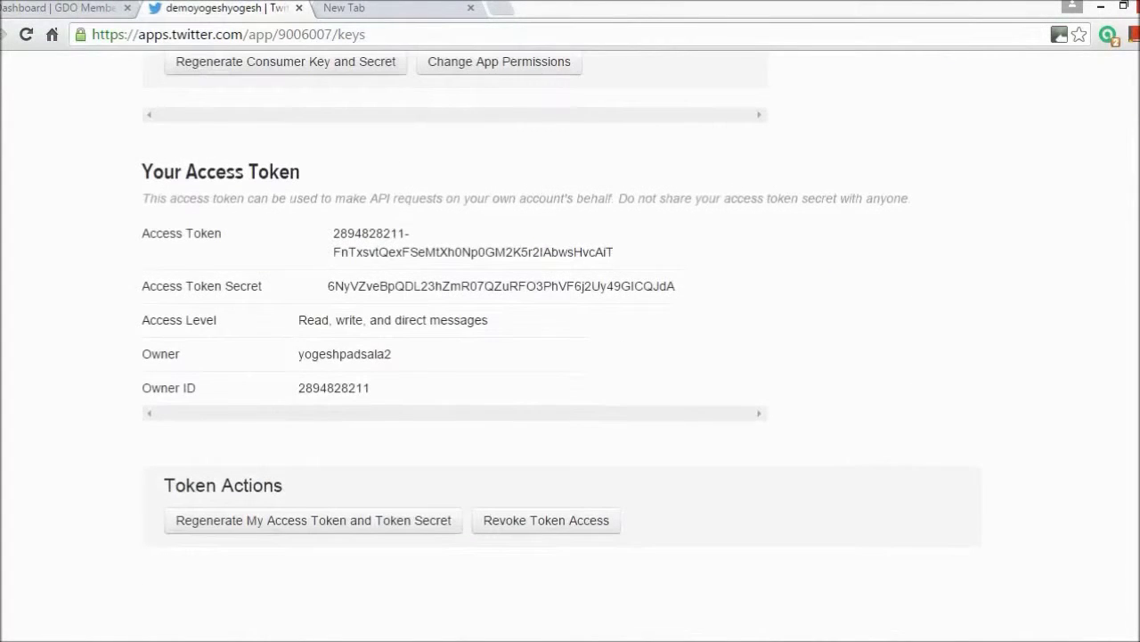
drag(336, 229, 611, 250)
key(ctrl+c)
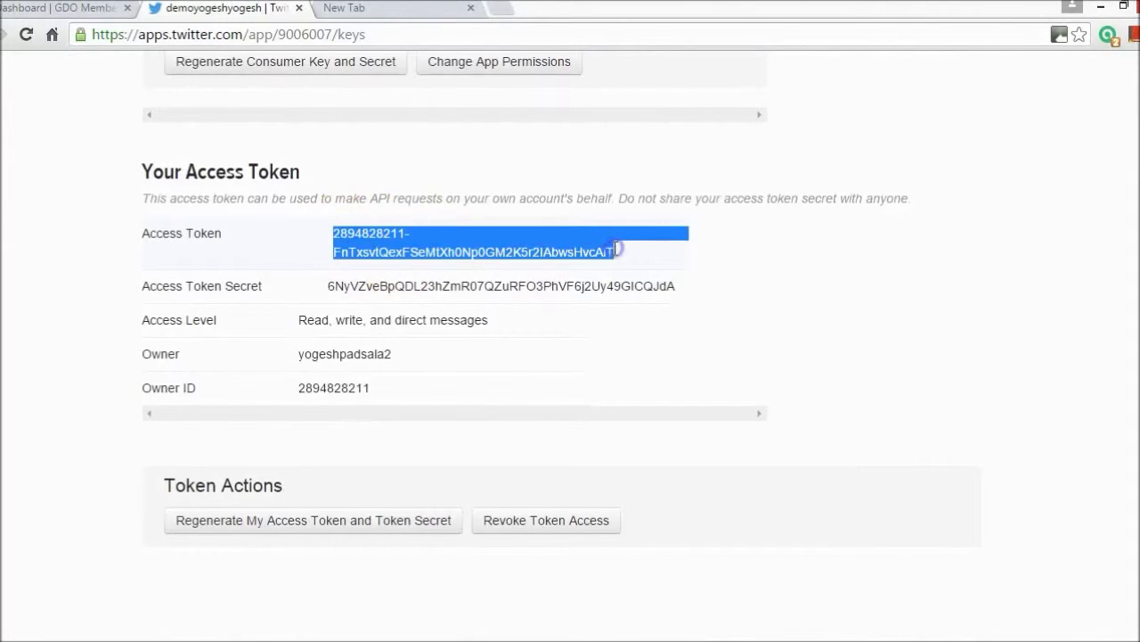
click(78, 11)
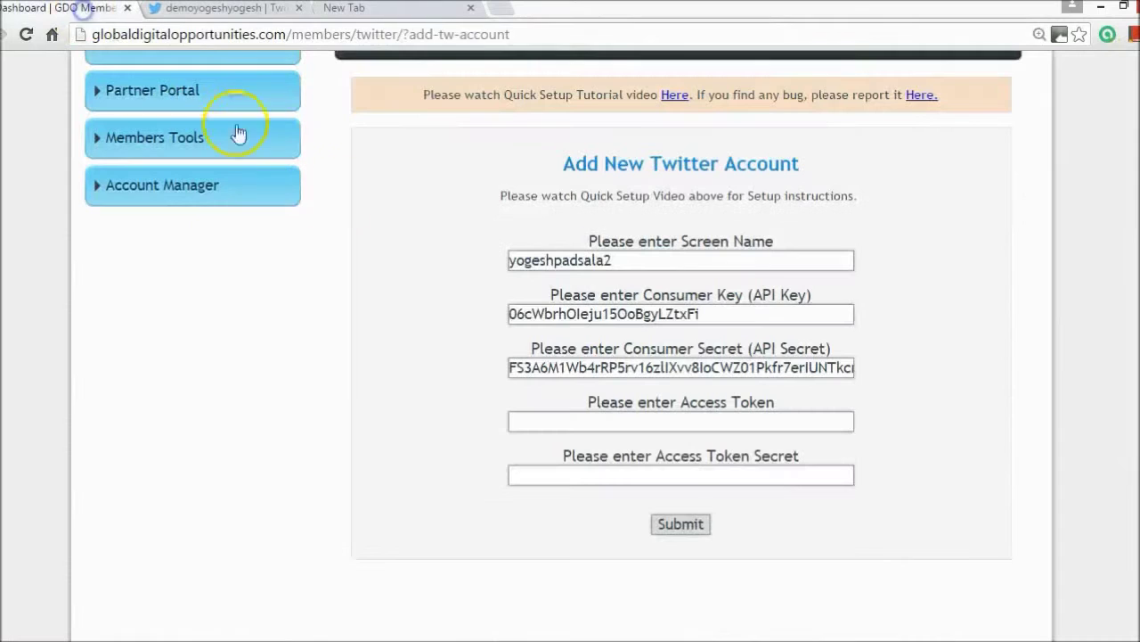
click(539, 414)
key(ctrl+v)
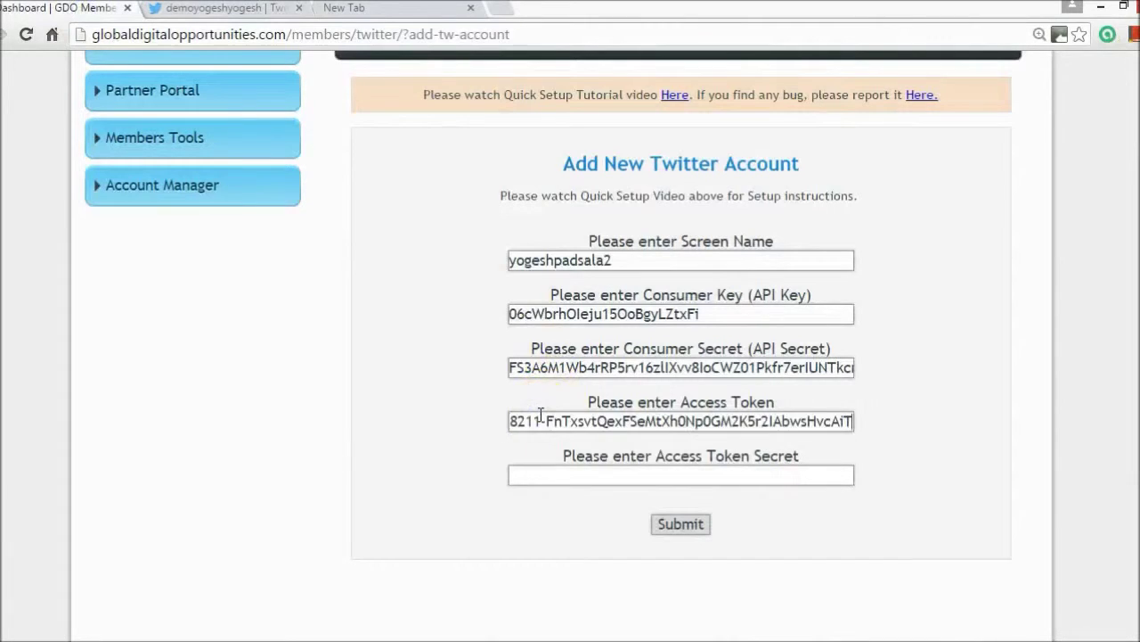
- Copy the access token secret from Twitter into the GDO form's Access Token Secret field and submit the new account
click(228, 9)
scroll(804, 308, down, 1)
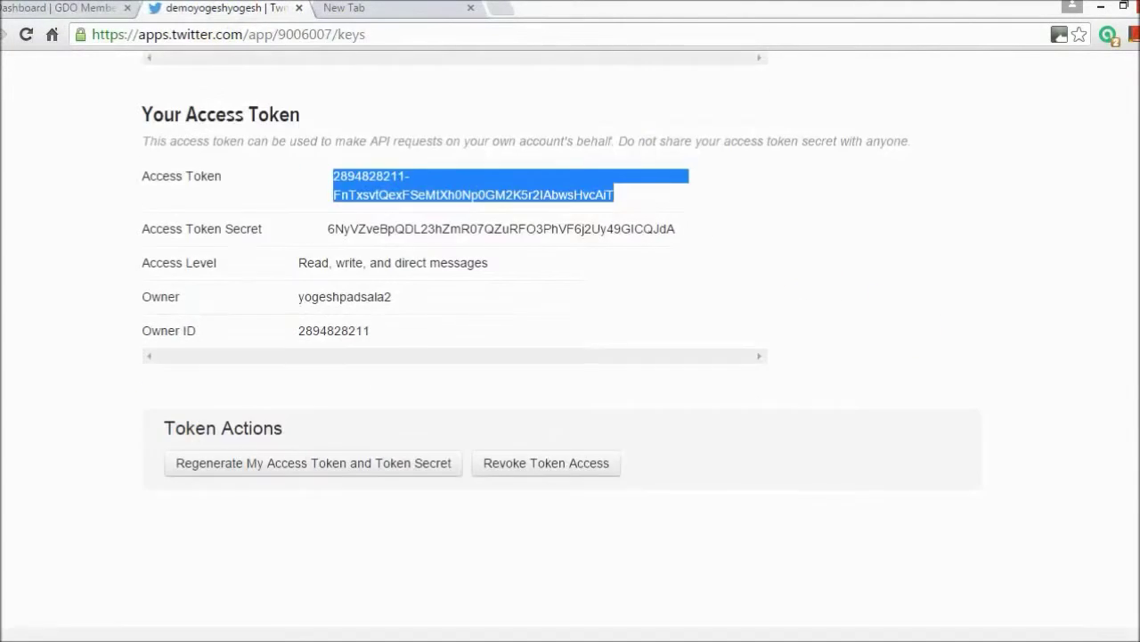
double_click(393, 228)
key(ctrl+c)
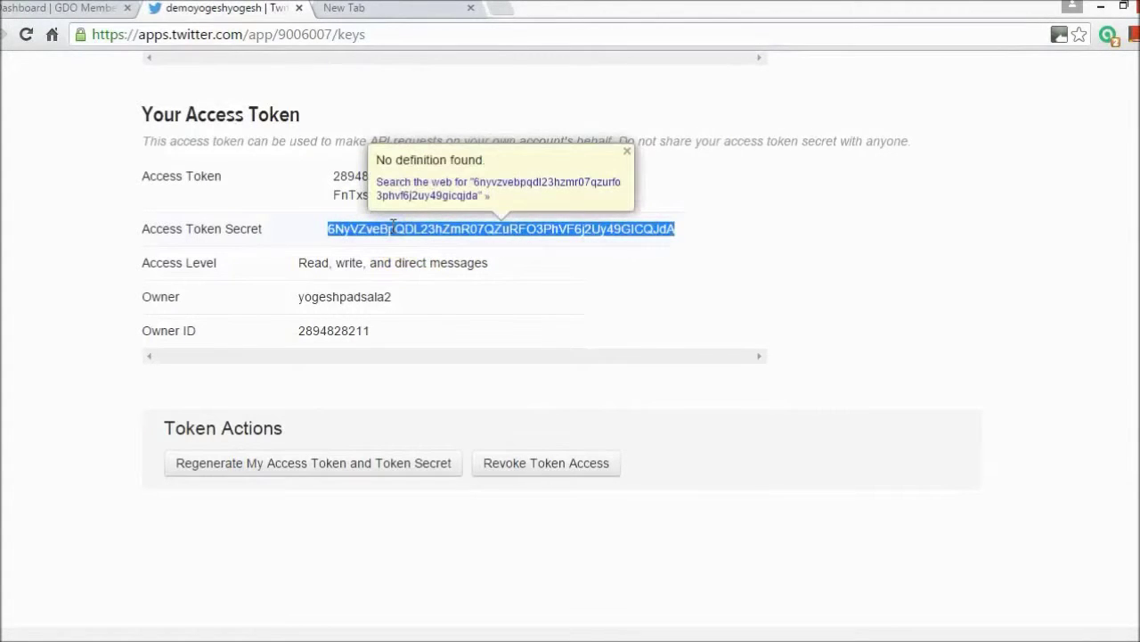
click(35, 9)
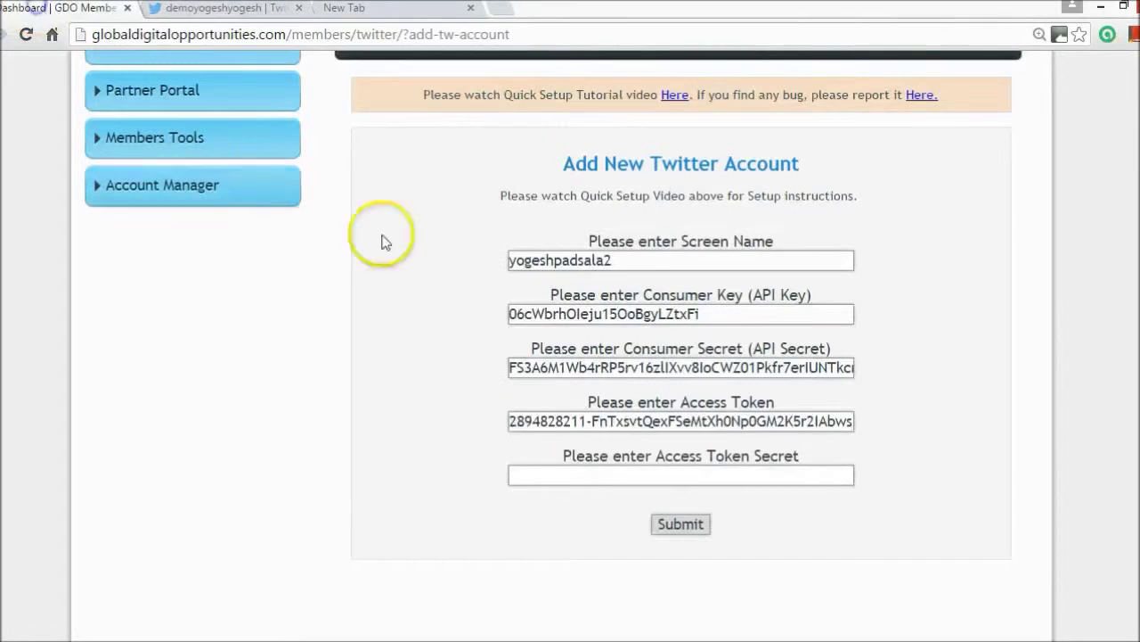
click(561, 475)
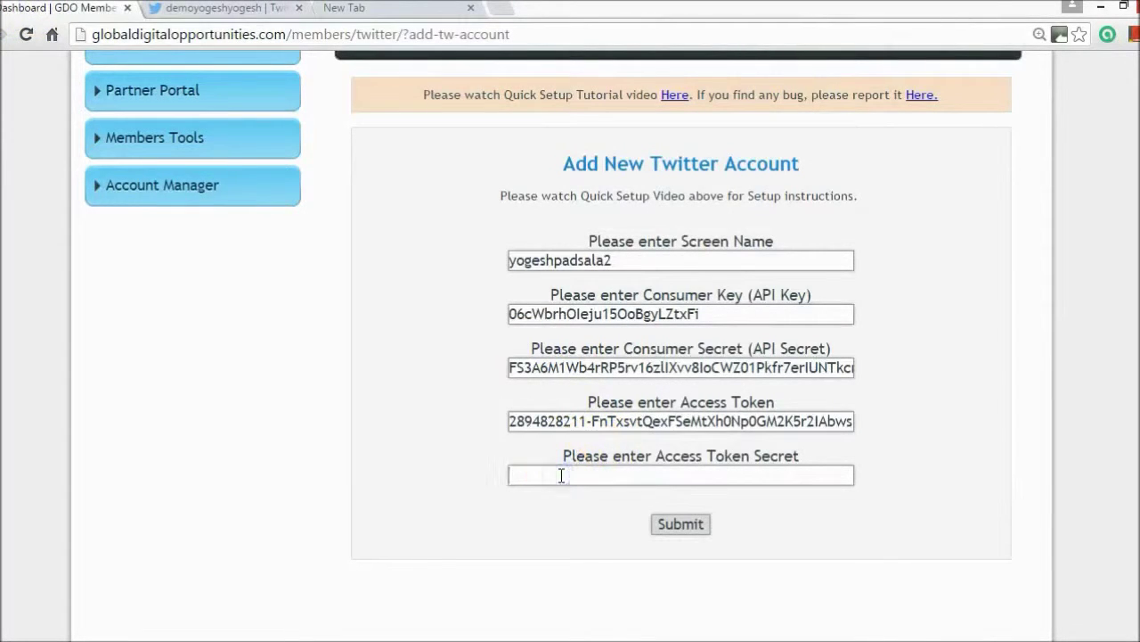
key(ctrl+v)
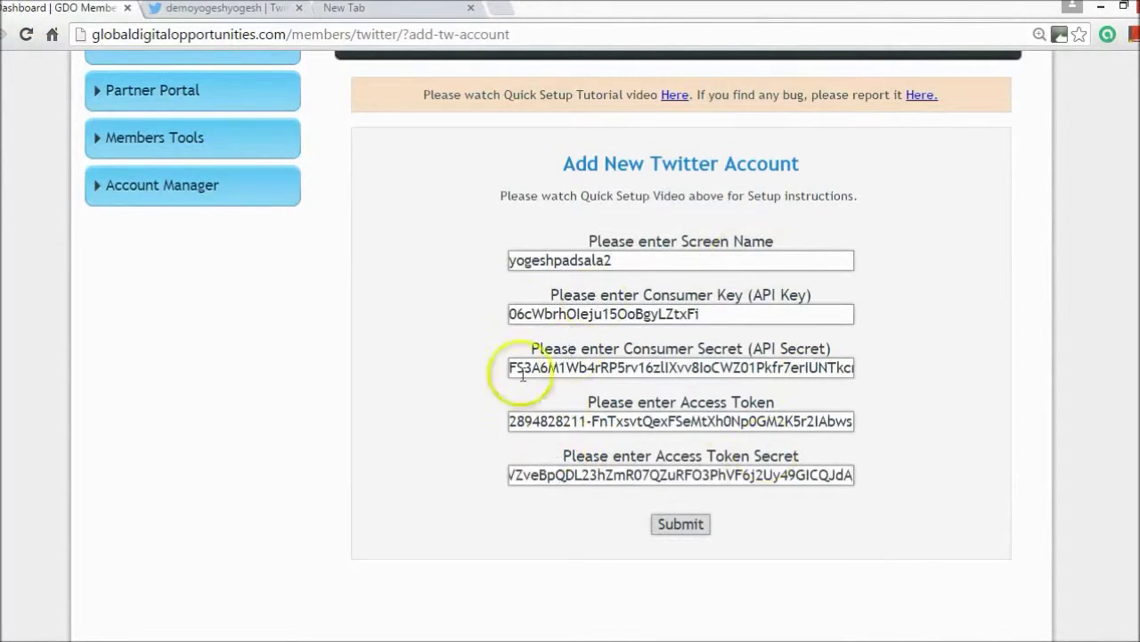
click(682, 526)
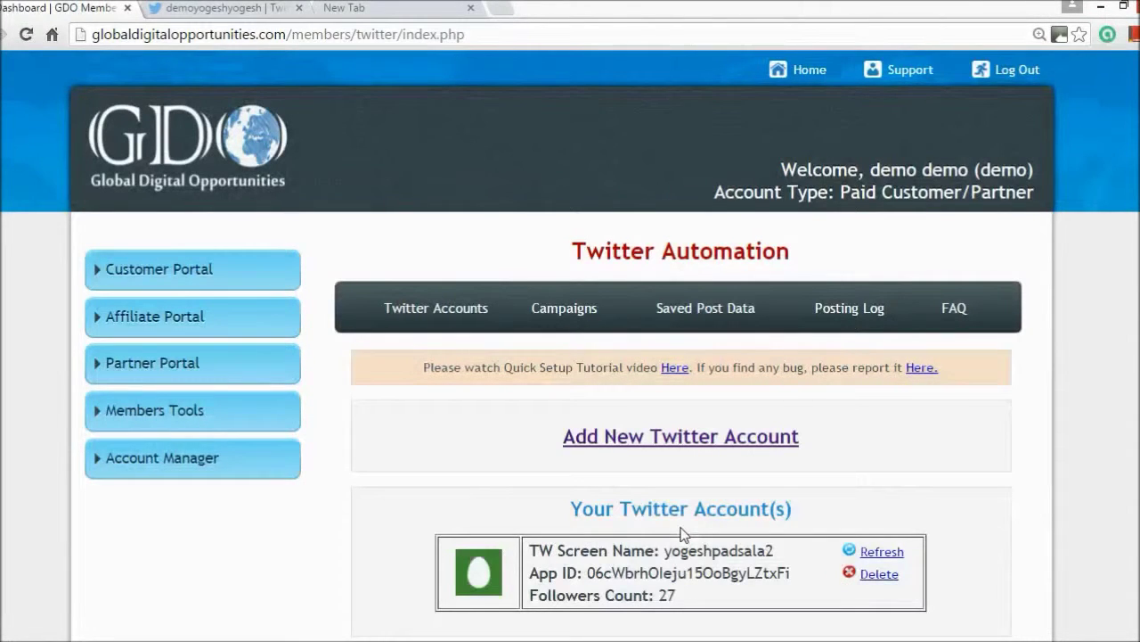
- Review the added account's screen name, App ID and followers count, and check its Refresh action without carrying it out
scroll(682, 532, down, 2)
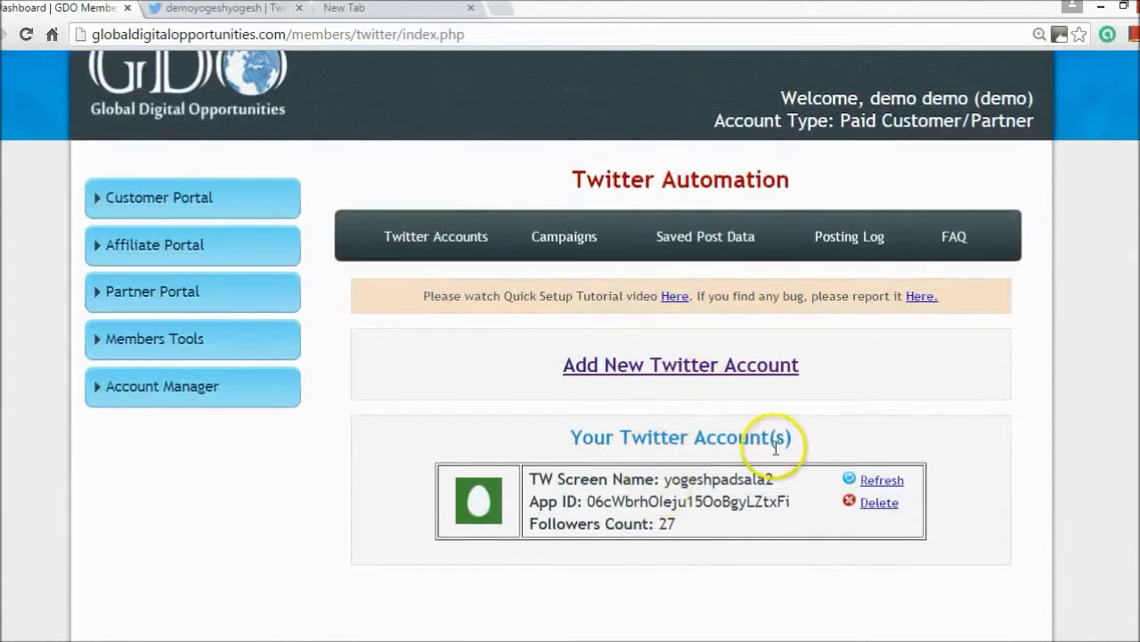
drag(538, 478, 755, 478)
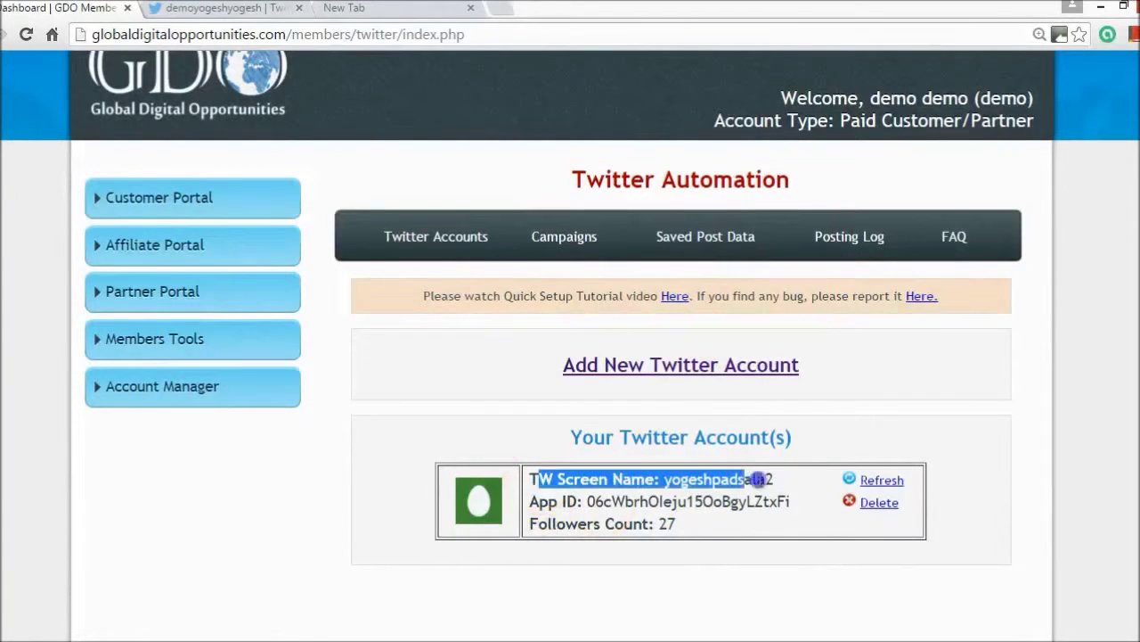
drag(563, 500, 713, 501)
drag(553, 523, 675, 531)
click(676, 535)
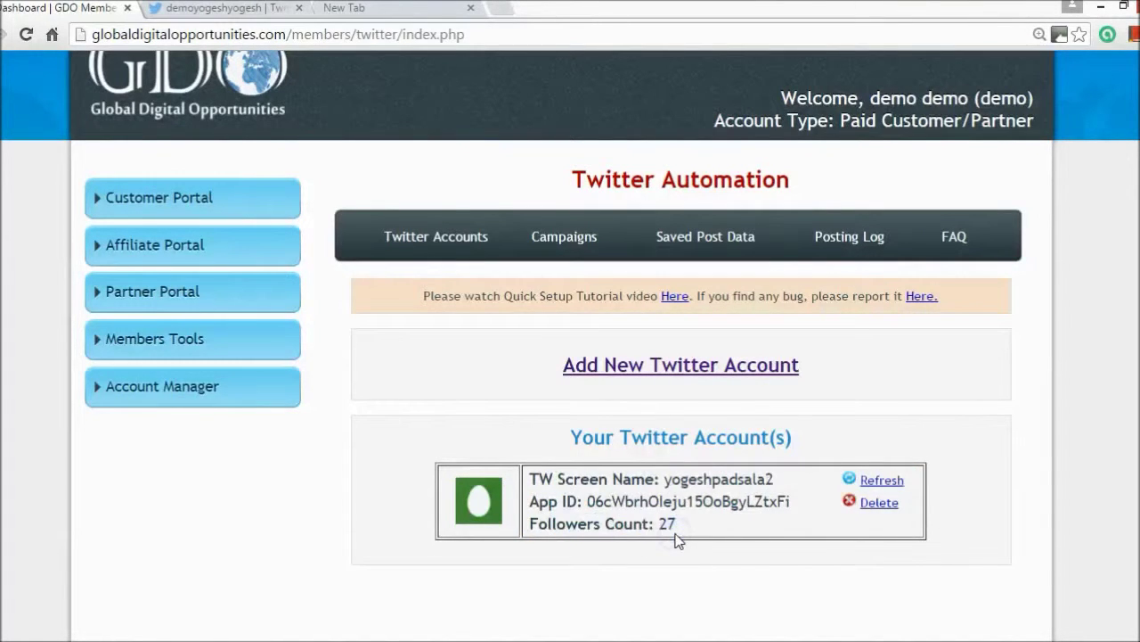
scroll(677, 356, down, 2)
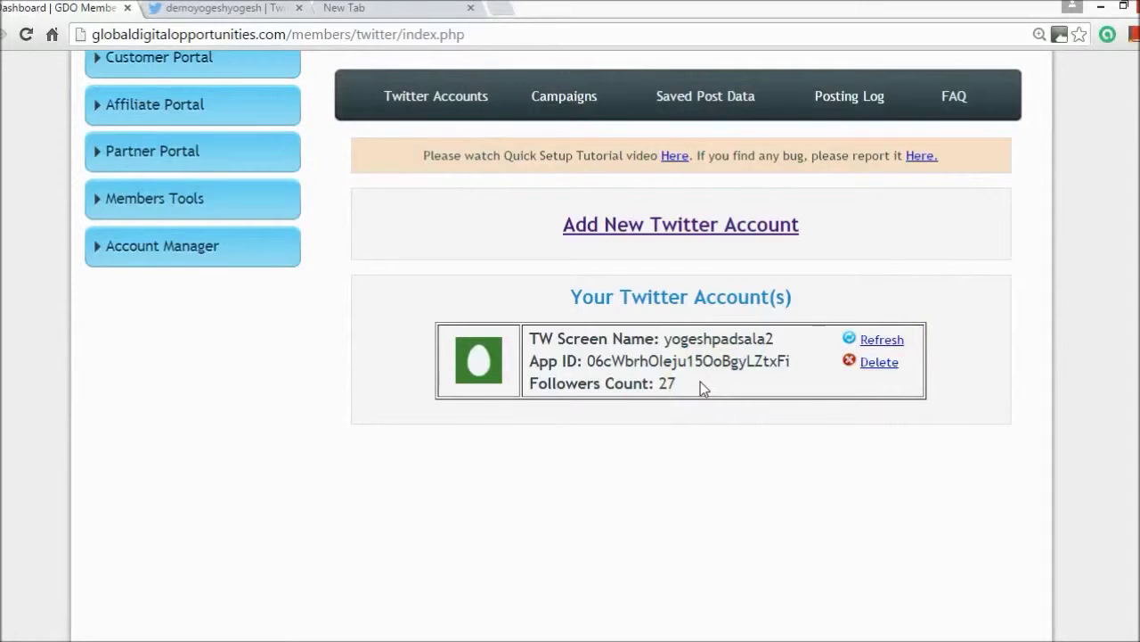
drag(677, 385, 533, 343)
click(532, 343)
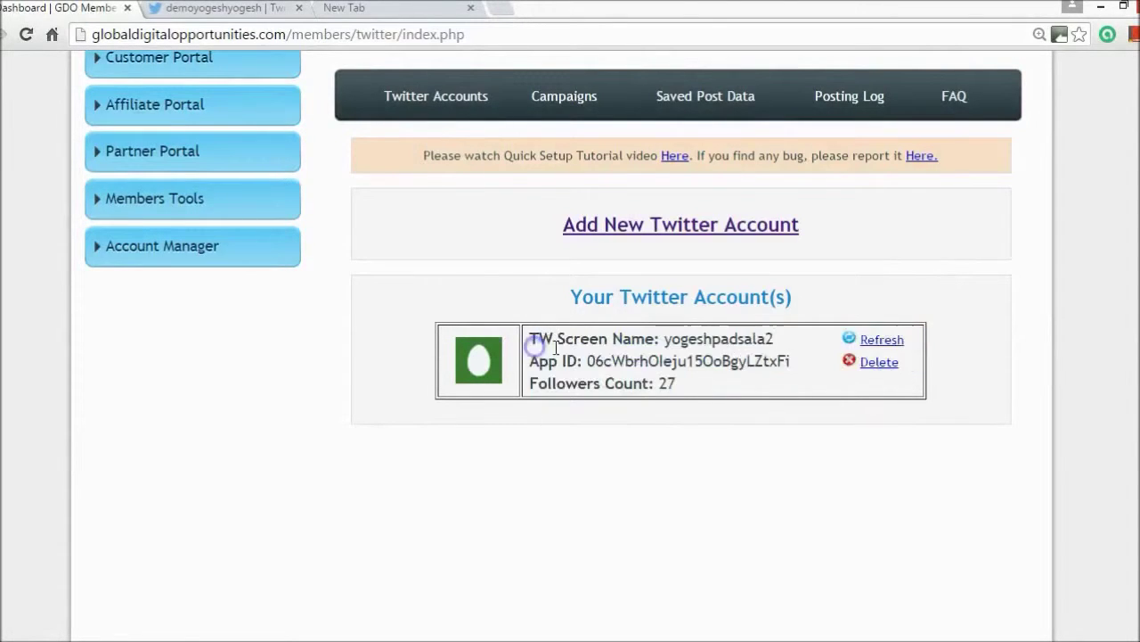
click(892, 345)
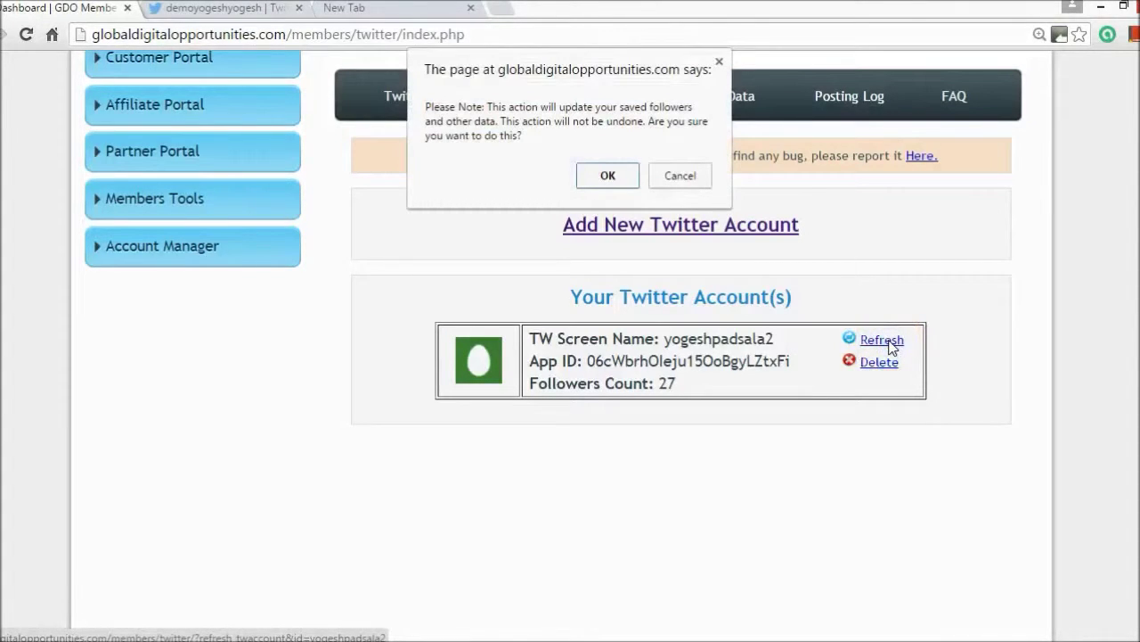
click(680, 176)
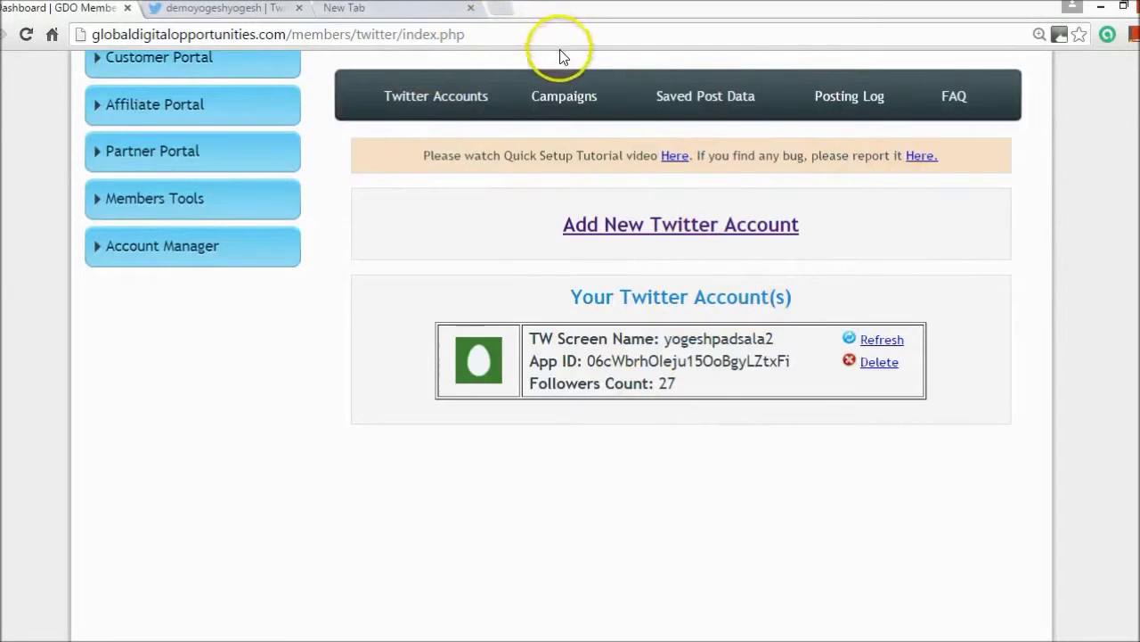
- Open the Saved Post Data page with its Messages and Images sections
click(573, 100)
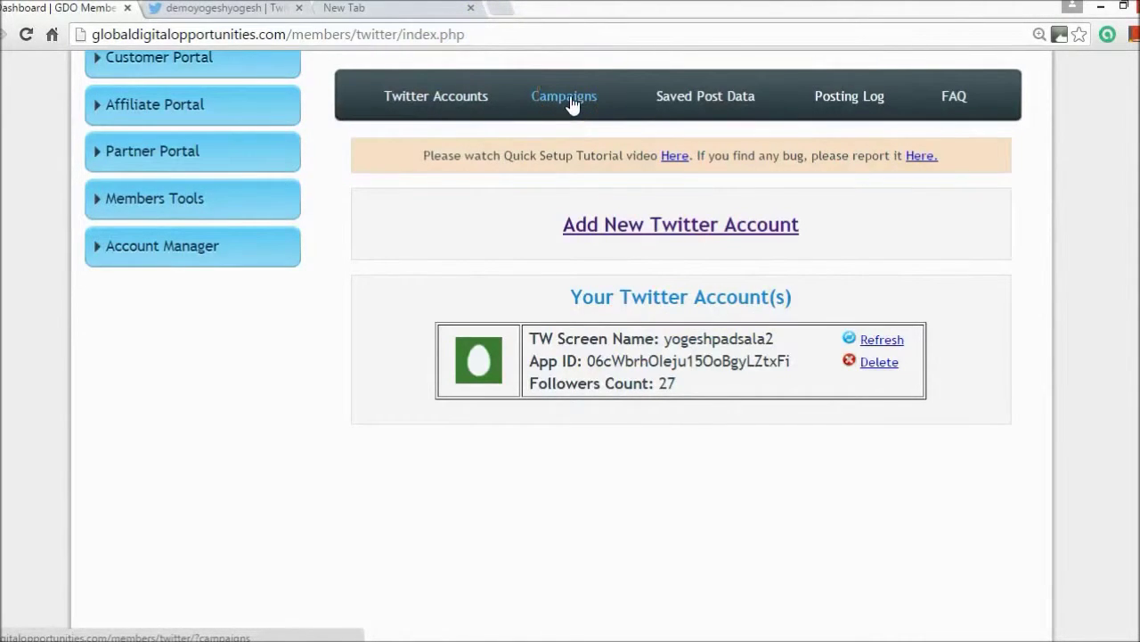
click(730, 75)
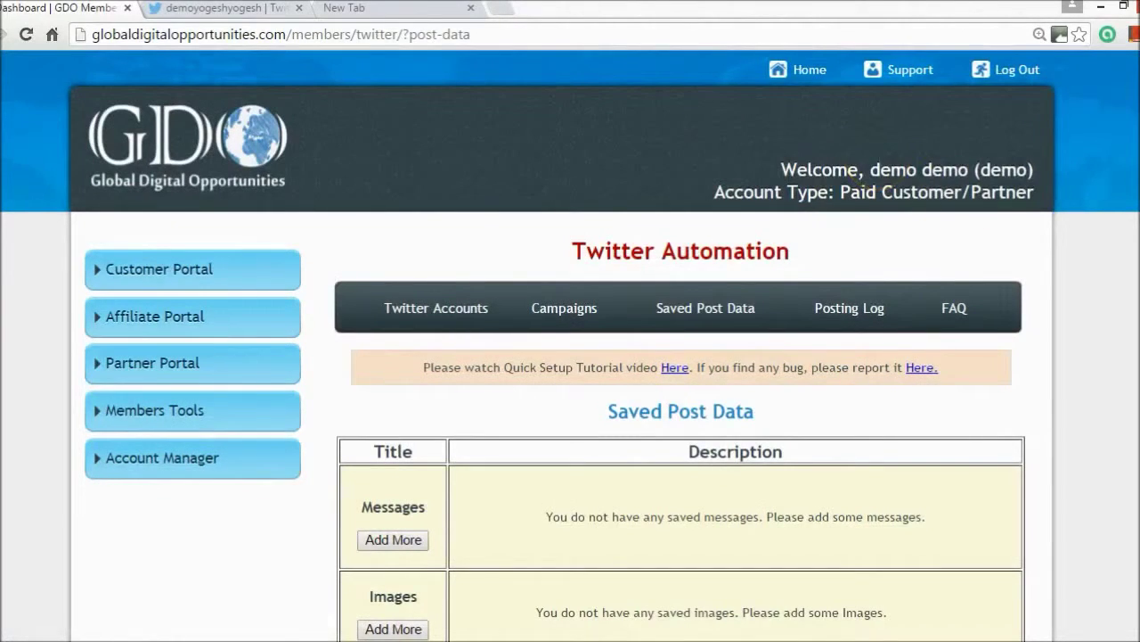
scroll(656, 395, down, 3)
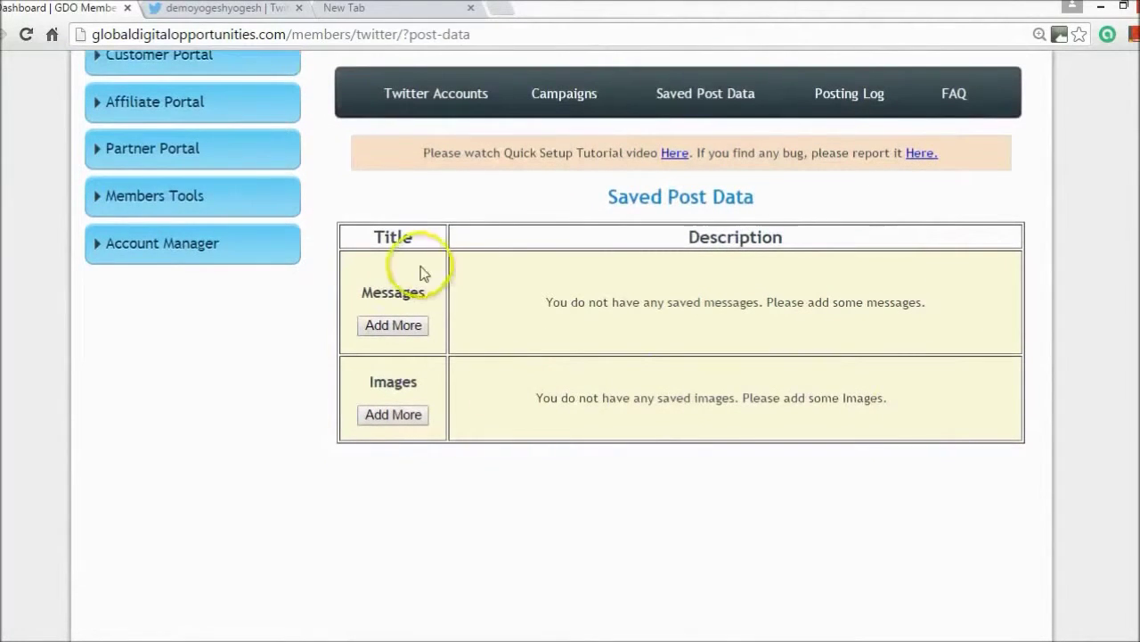
click(395, 329)
click(389, 417)
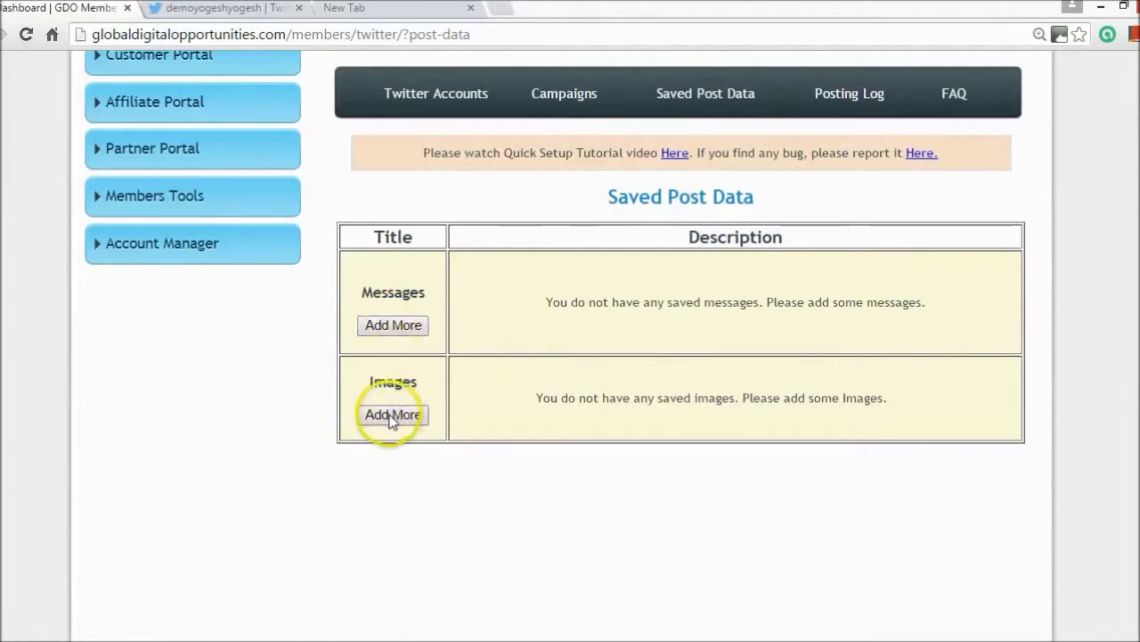
- Add "hello world" as a new saved message and save it
click(376, 326)
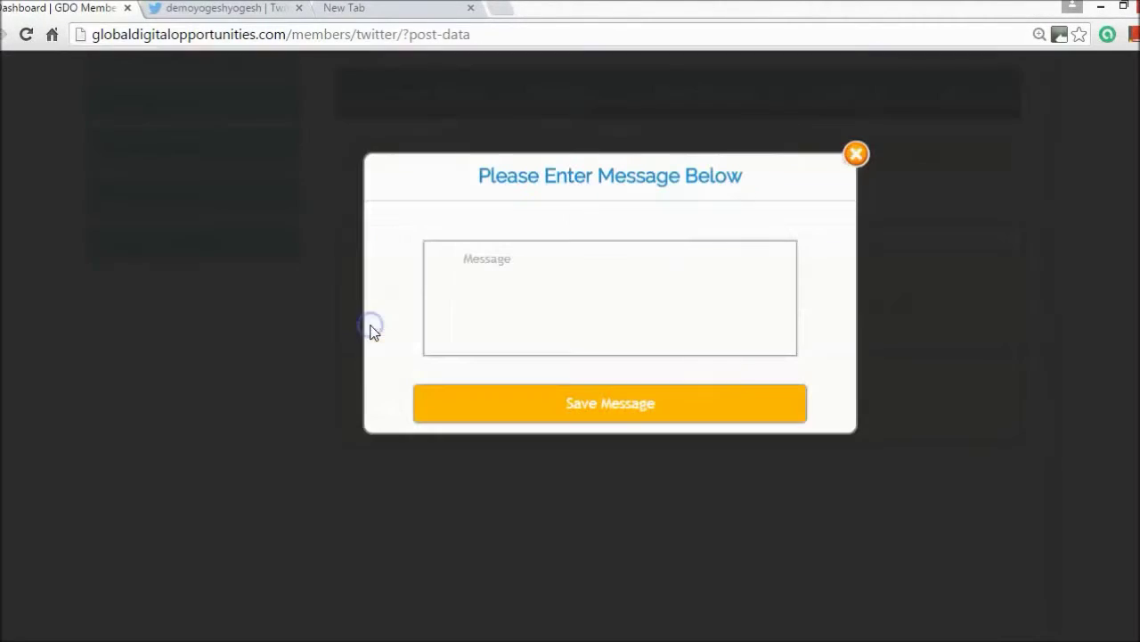
click(451, 318)
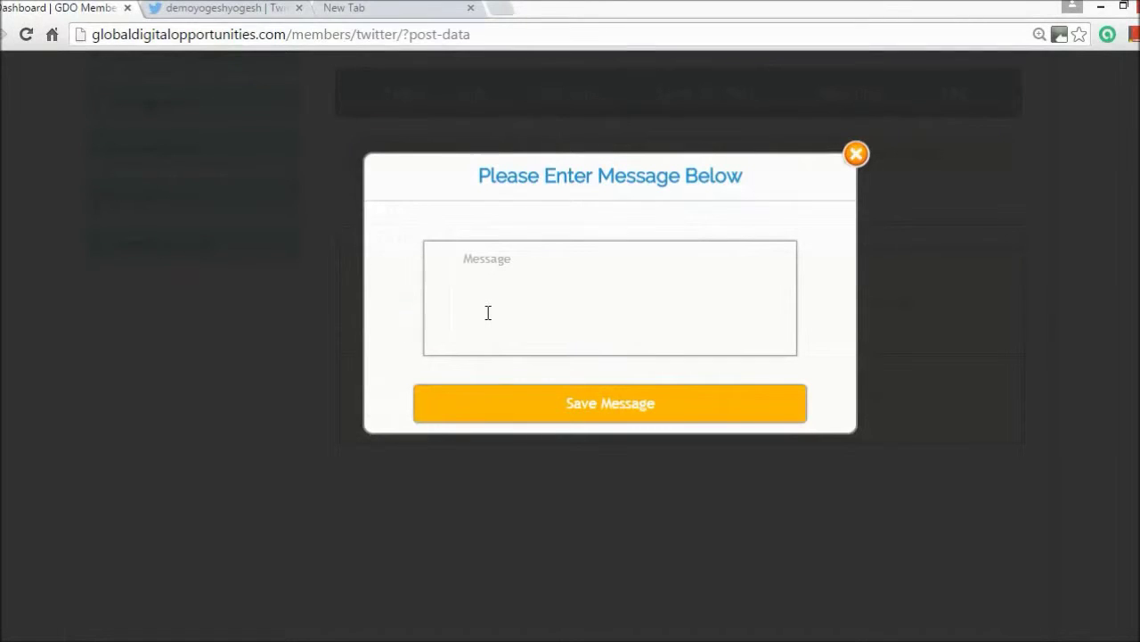
click(498, 276)
click(577, 403)
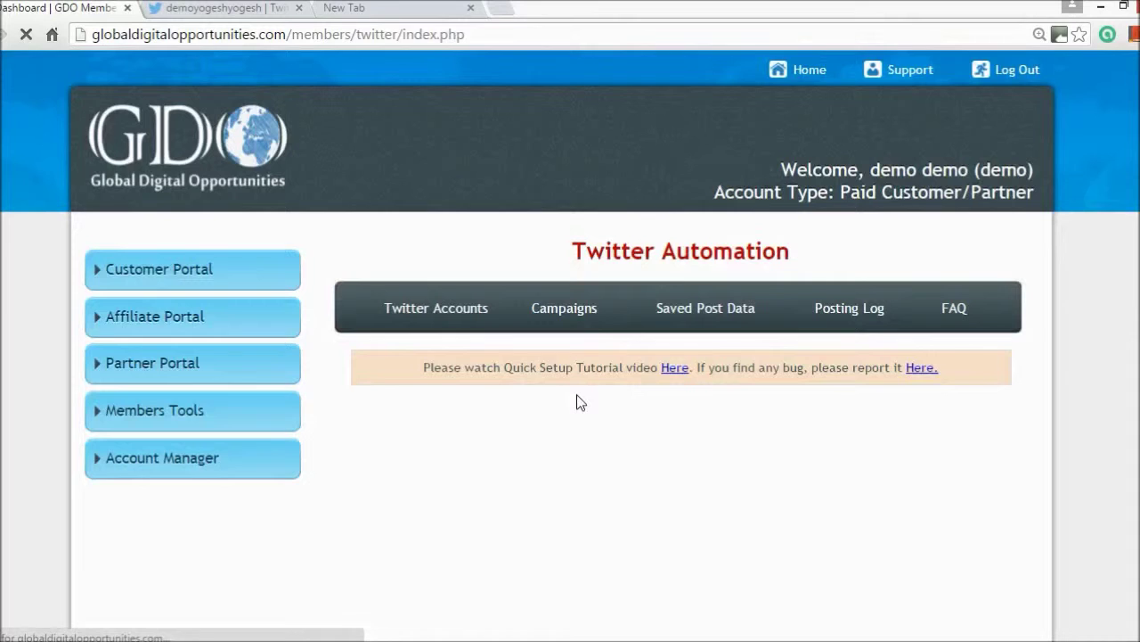
- Return to Saved Post Data and open the form for adding an image URL
click(668, 305)
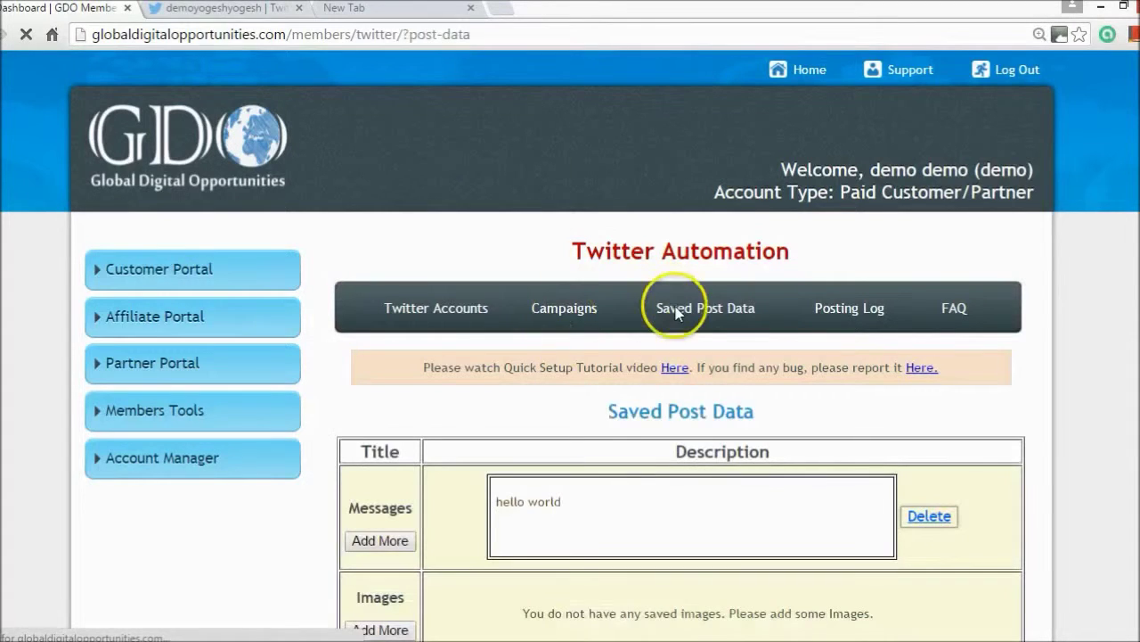
scroll(668, 305, down, 2)
scroll(376, 394, down, 2)
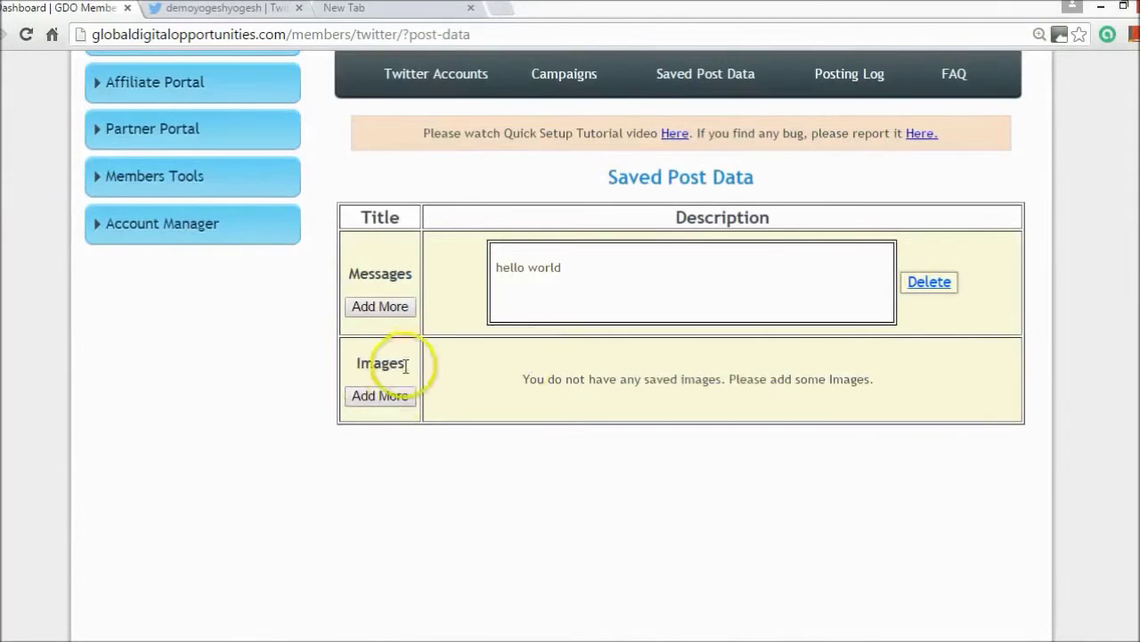
click(380, 396)
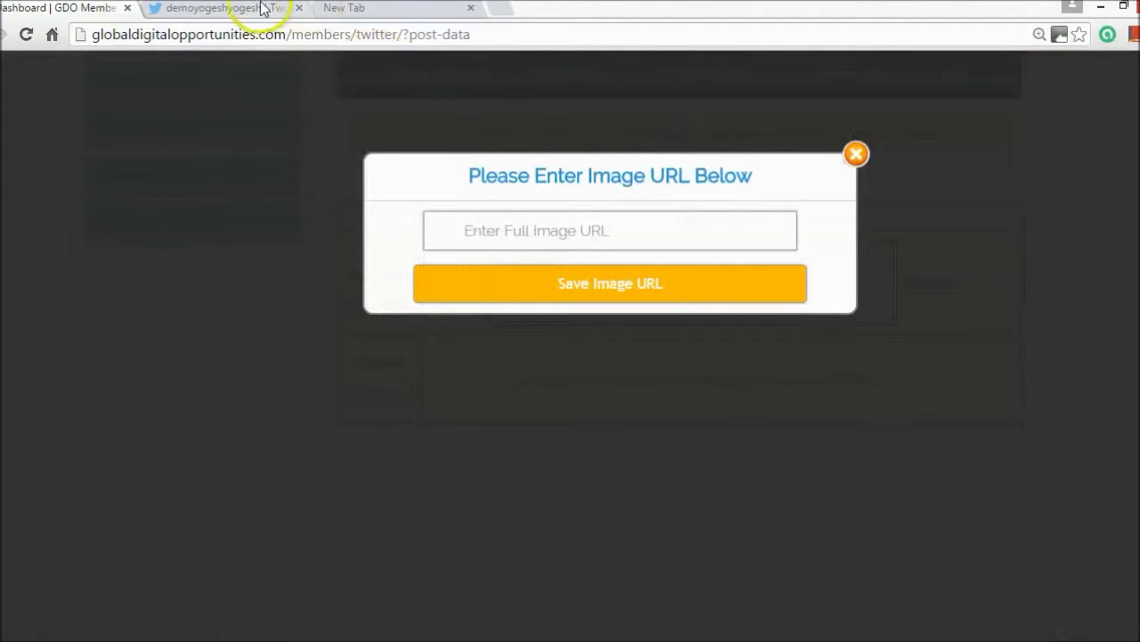
- Try to open the account's profile_picture address on twitter.com in a separate tab, and return to the image URL form
click(249, 8)
click(418, 16)
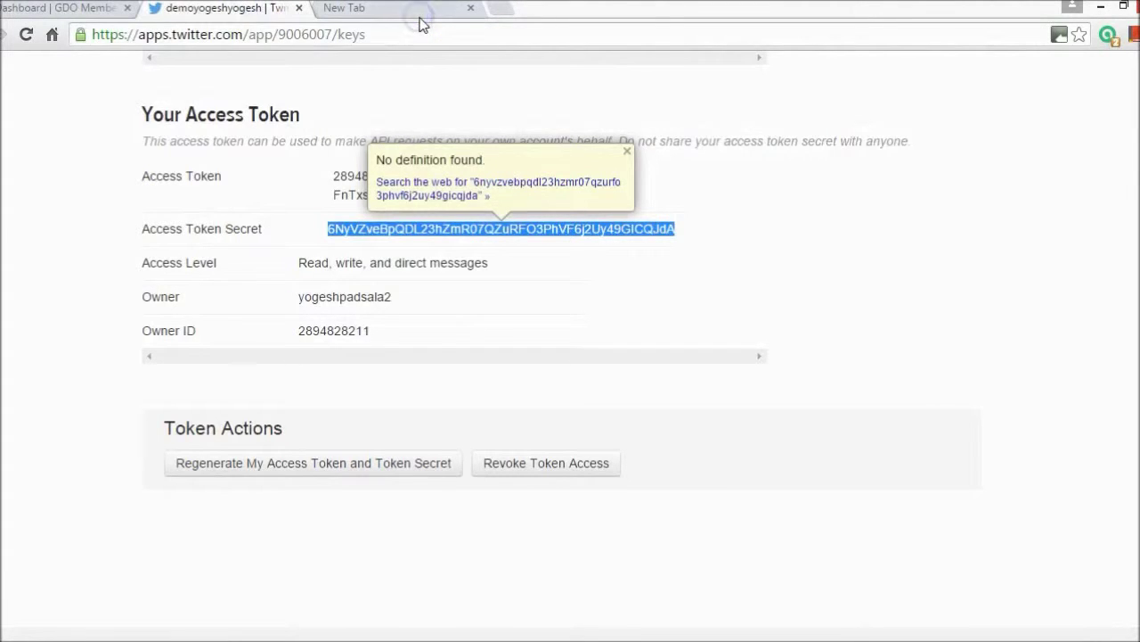
click(391, 34)
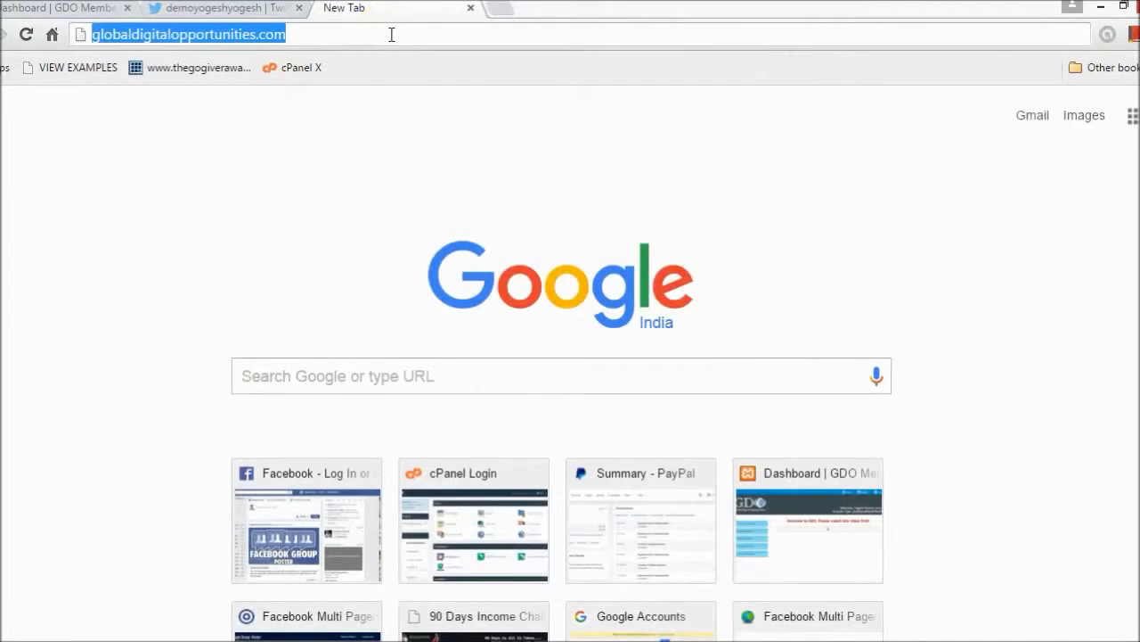
text(twitter.com)
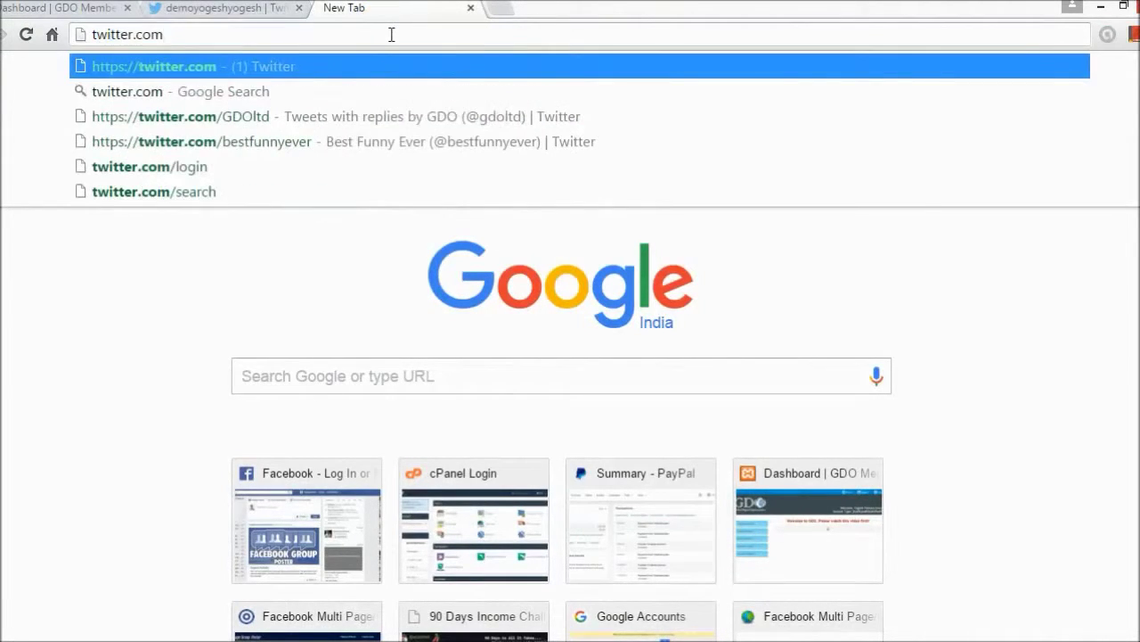
text(yogesh)
key(BackSpace)
key(BackSpace)
key(BackSpace)
key(BackSpace)
key(BackSpace)
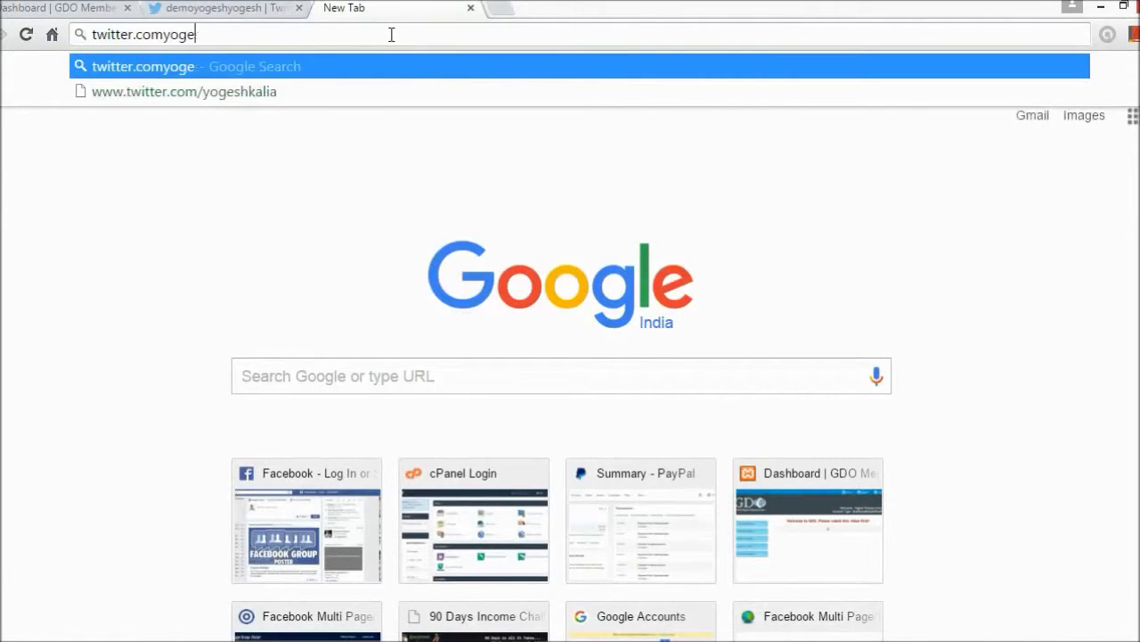
key(BackSpace)
text(/)
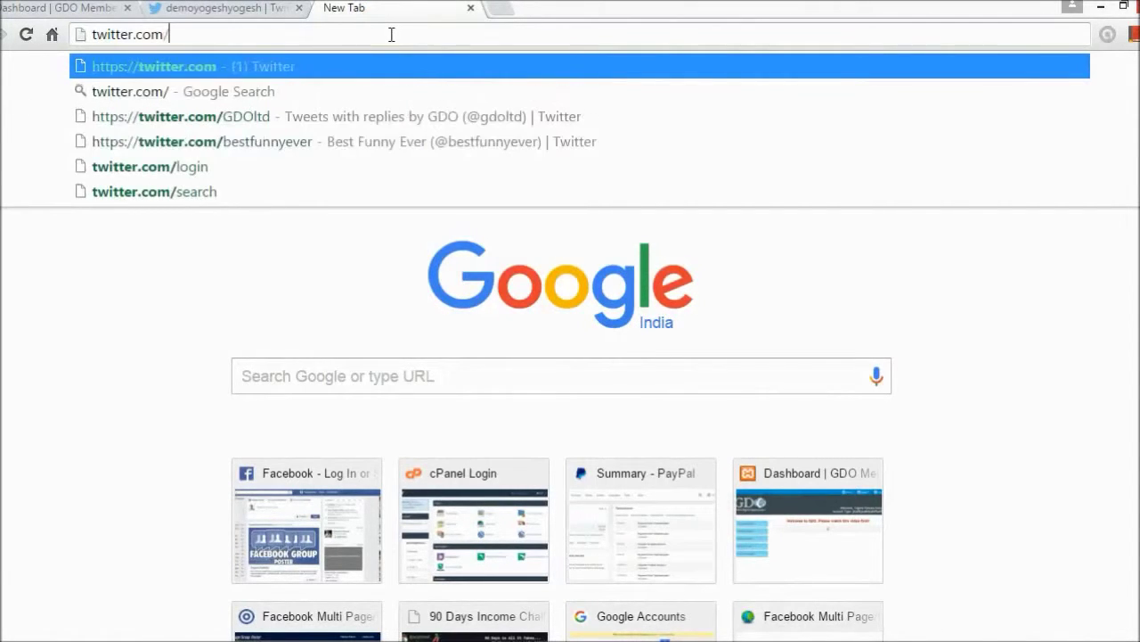
text(yogesh)
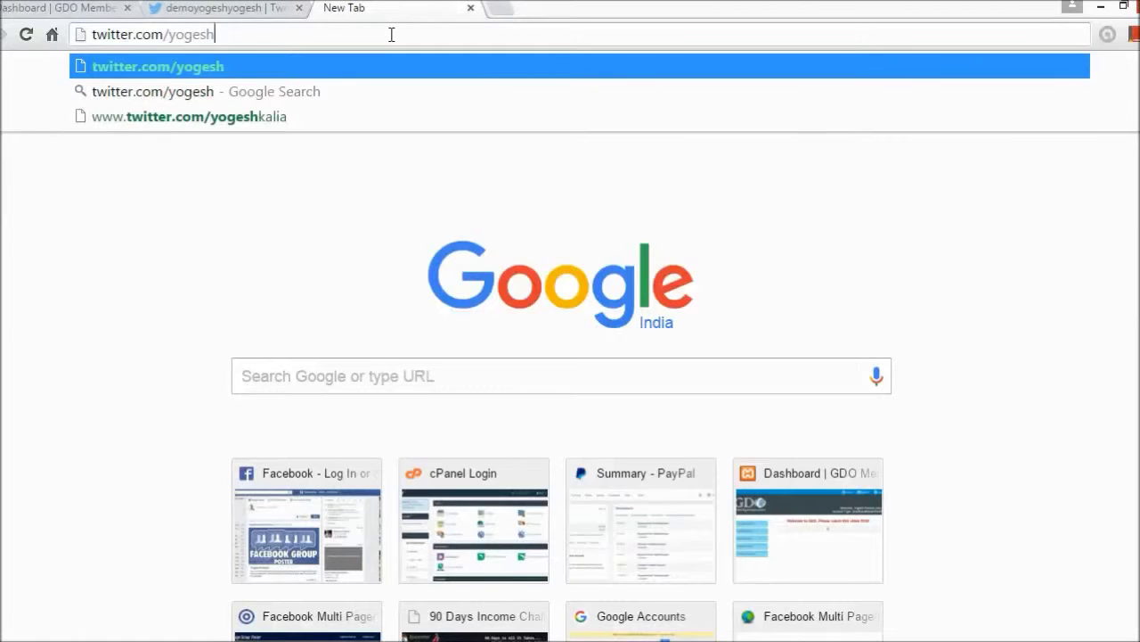
text(padsala/)
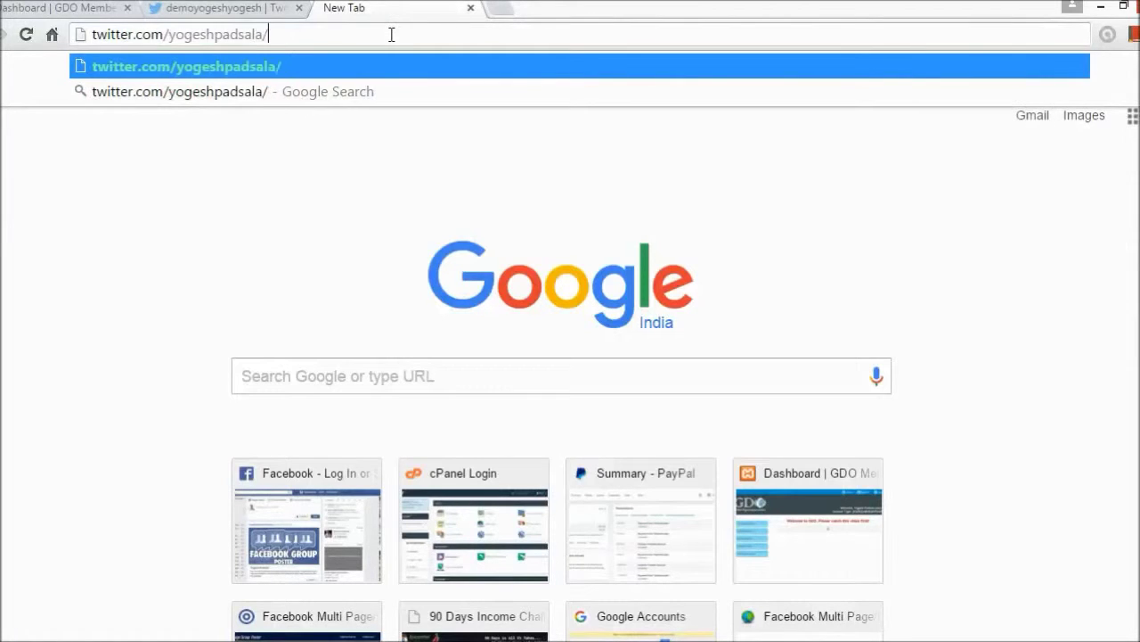
text(profi)
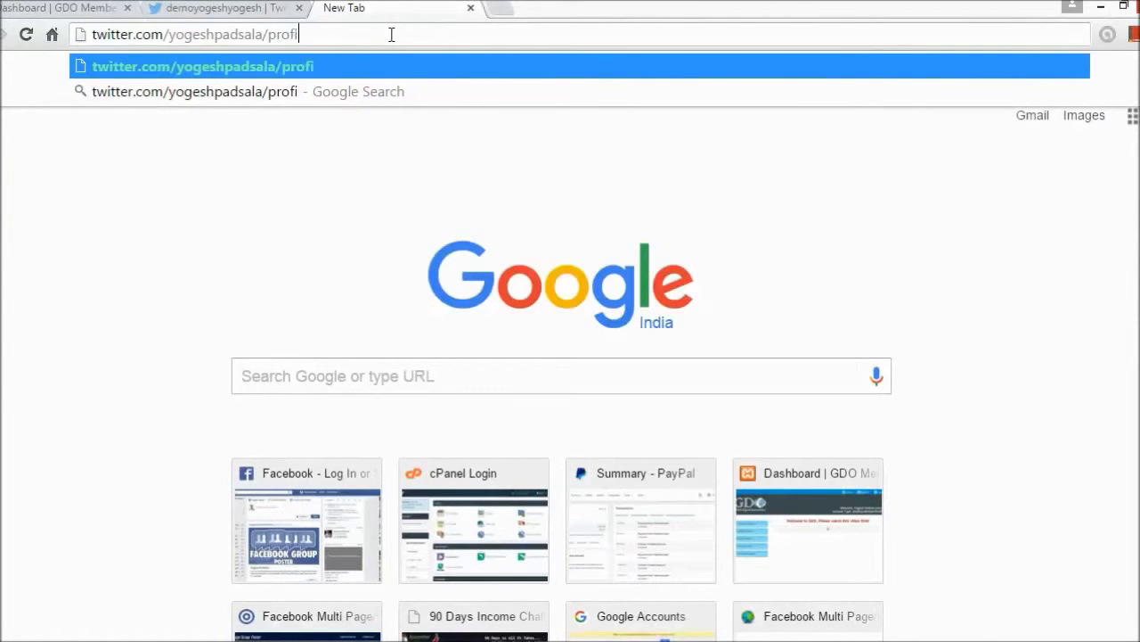
text(le_pictu)
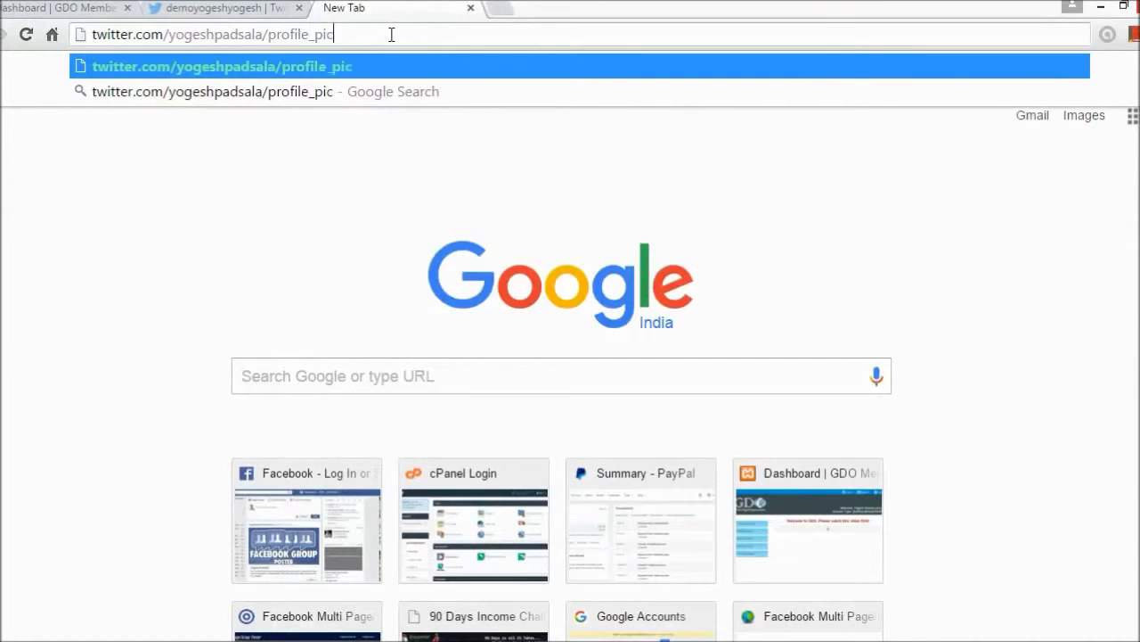
text(re)
key(Return)
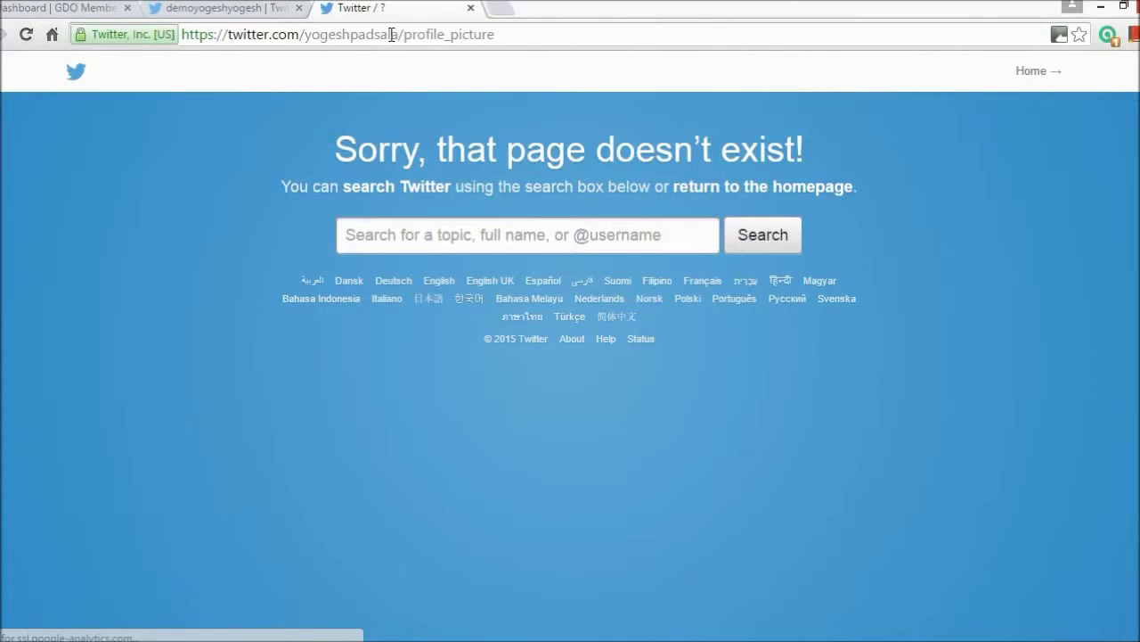
click(471, 8)
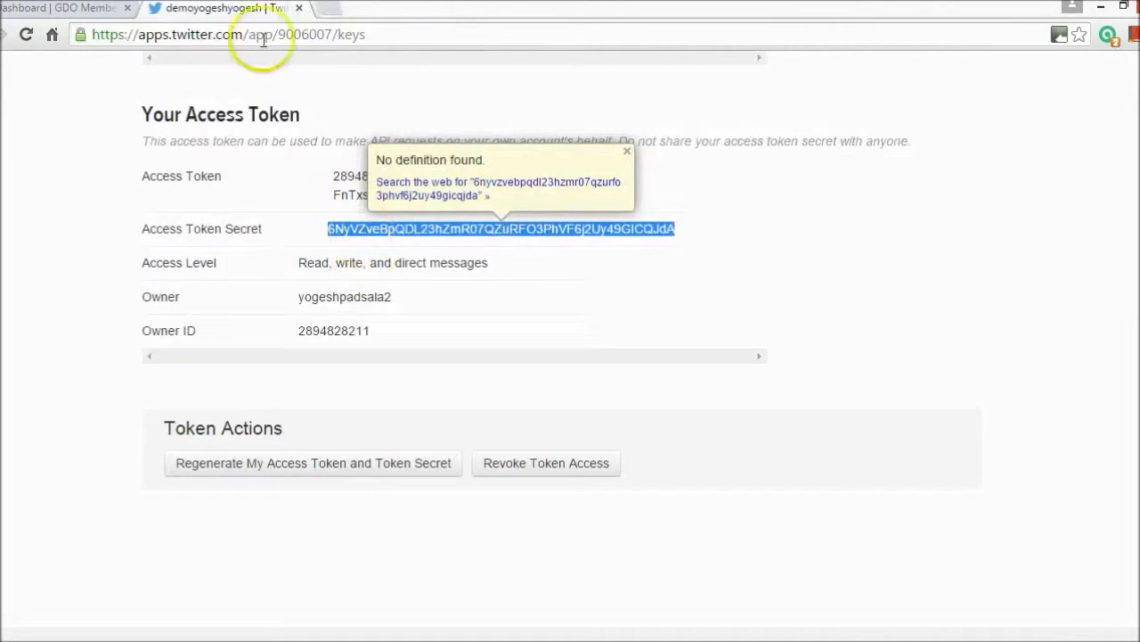
click(75, 9)
click(490, 222)
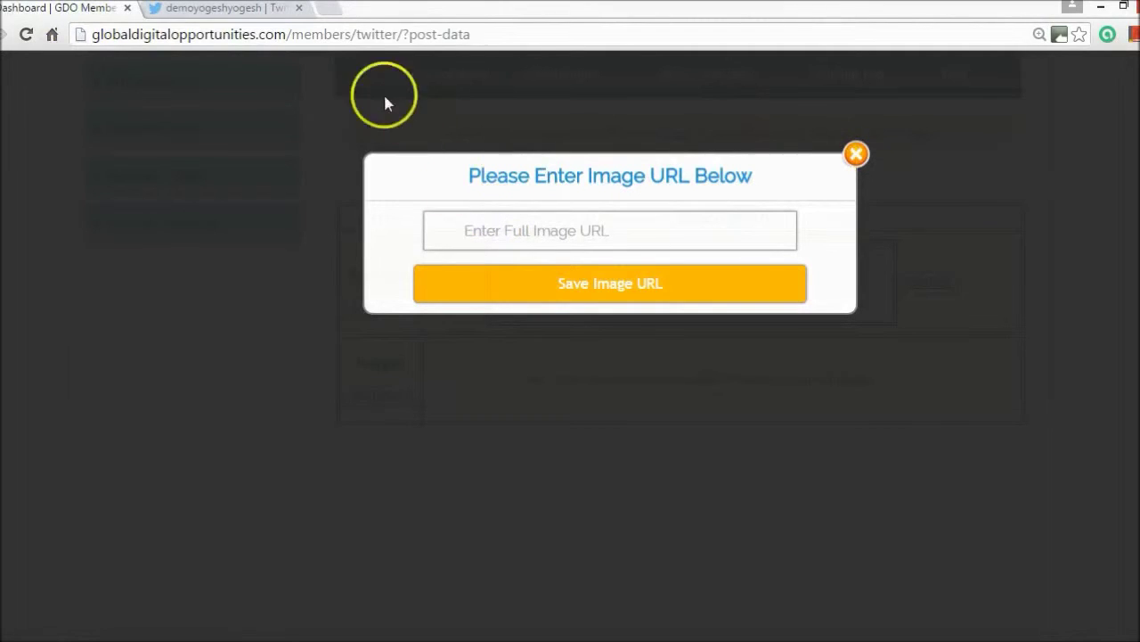
click(639, 233)
click(588, 214)
- Open the GDO Photobox page at globaldigitalopportunities.com/photobox in a new browser tab
click(334, 11)
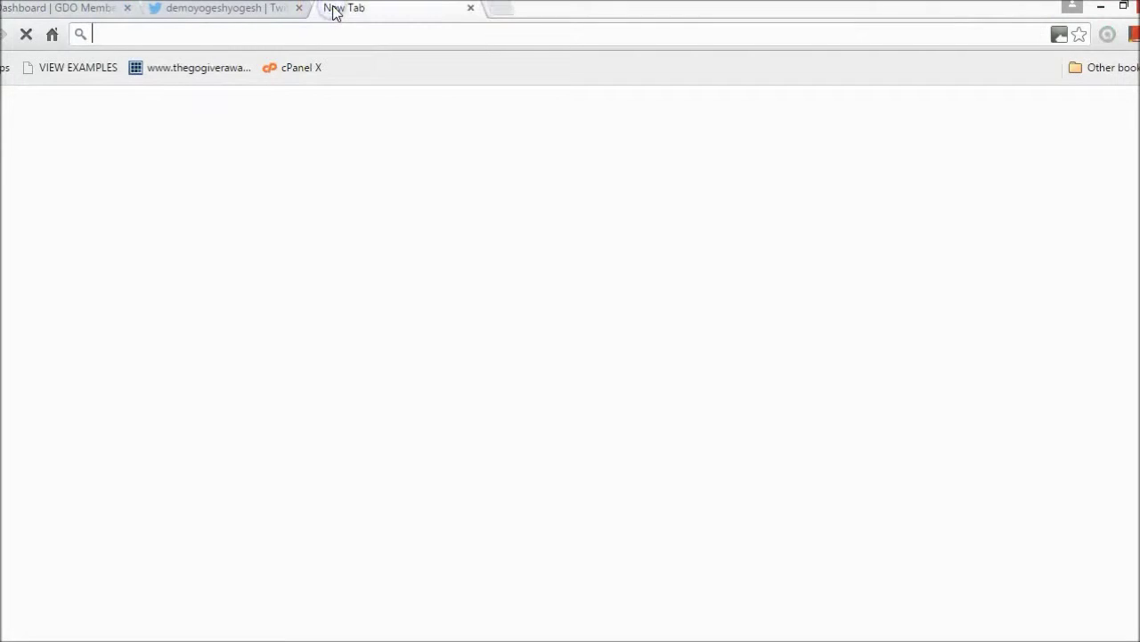
text(glo)
key(Down)
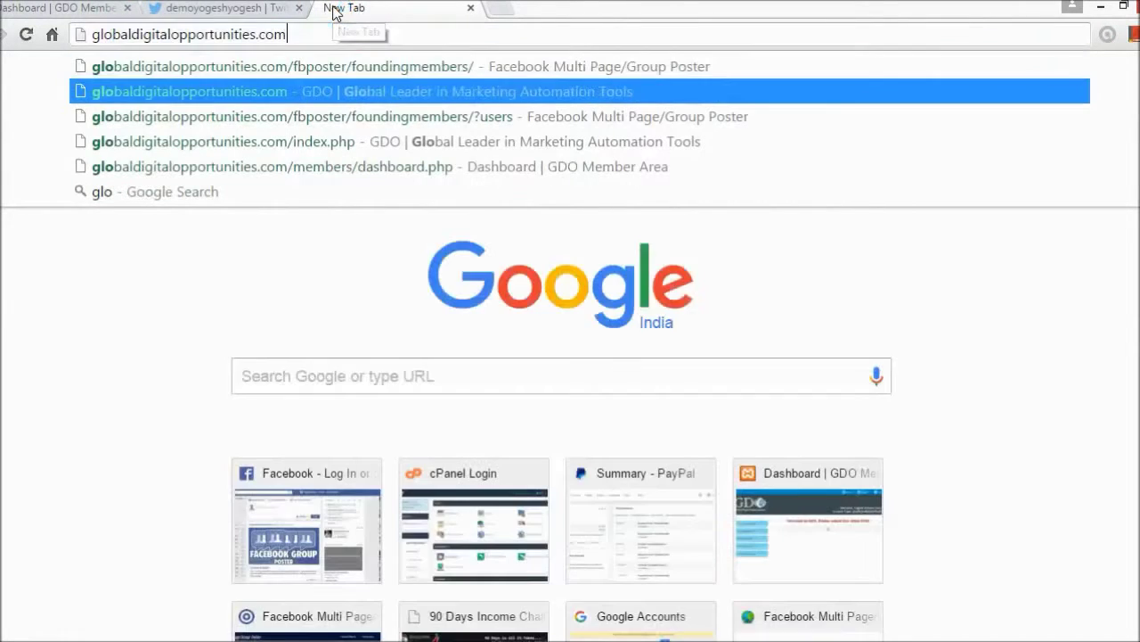
text(/photo)
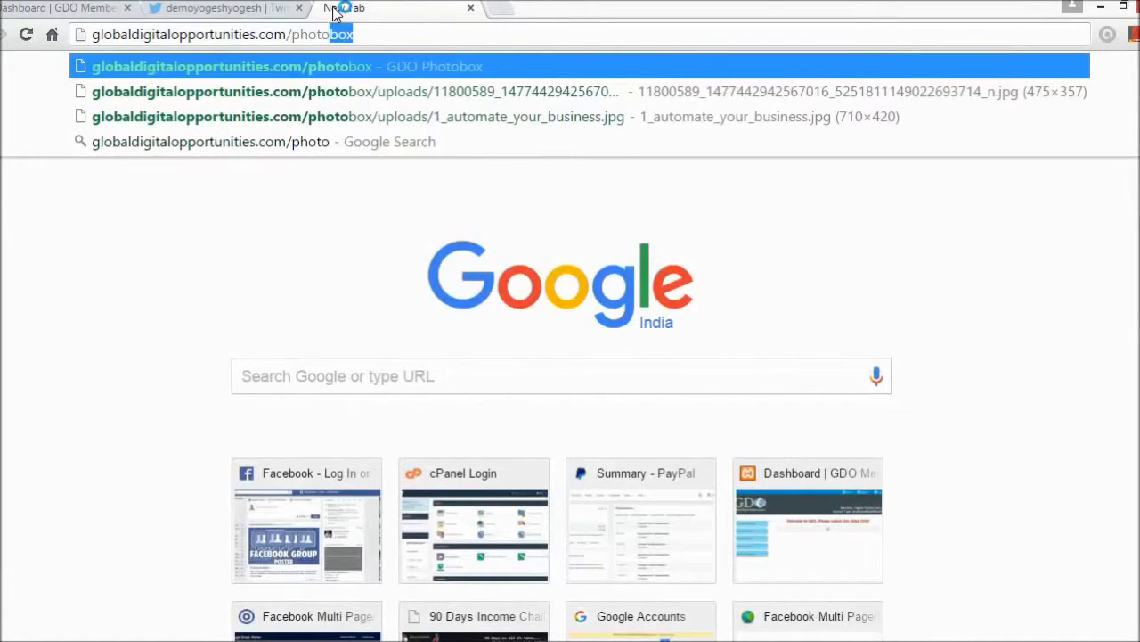
key(Return)
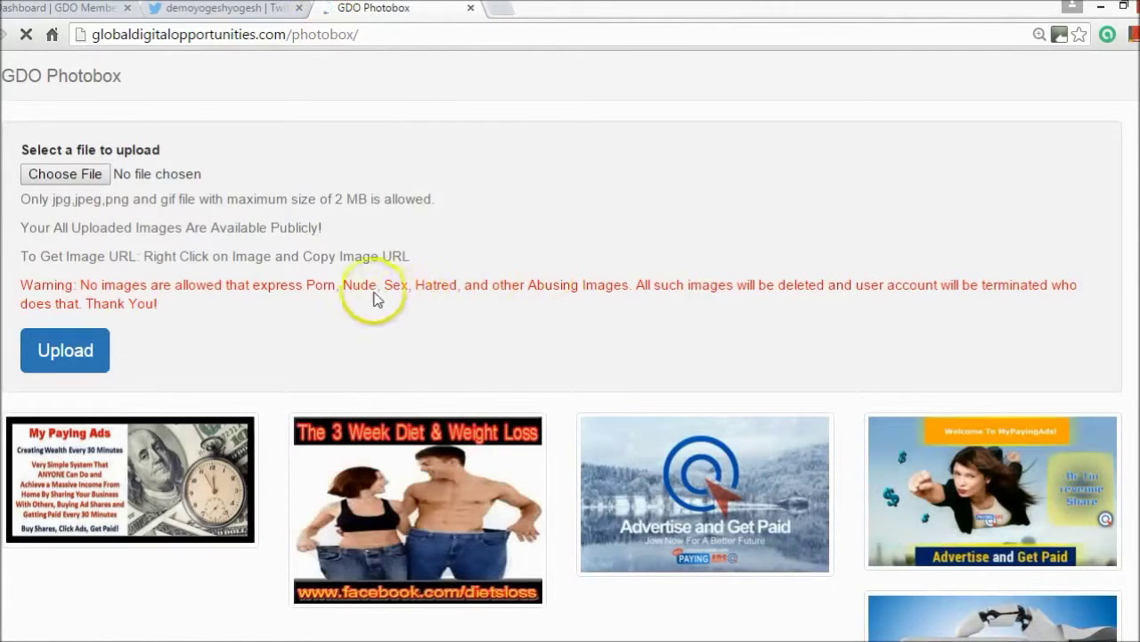
- Check the warning about disallowed images and copy the image URL of "The 3 Week Diet & Weight Loss" picture
click(338, 281)
drag(339, 281, 256, 286)
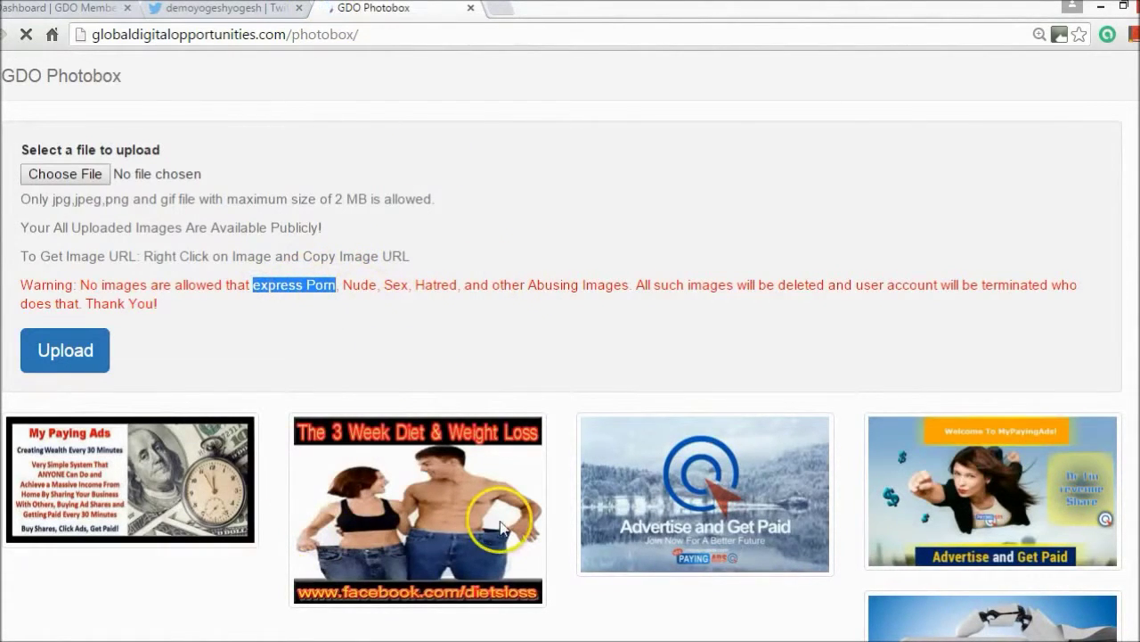
right_click(402, 475)
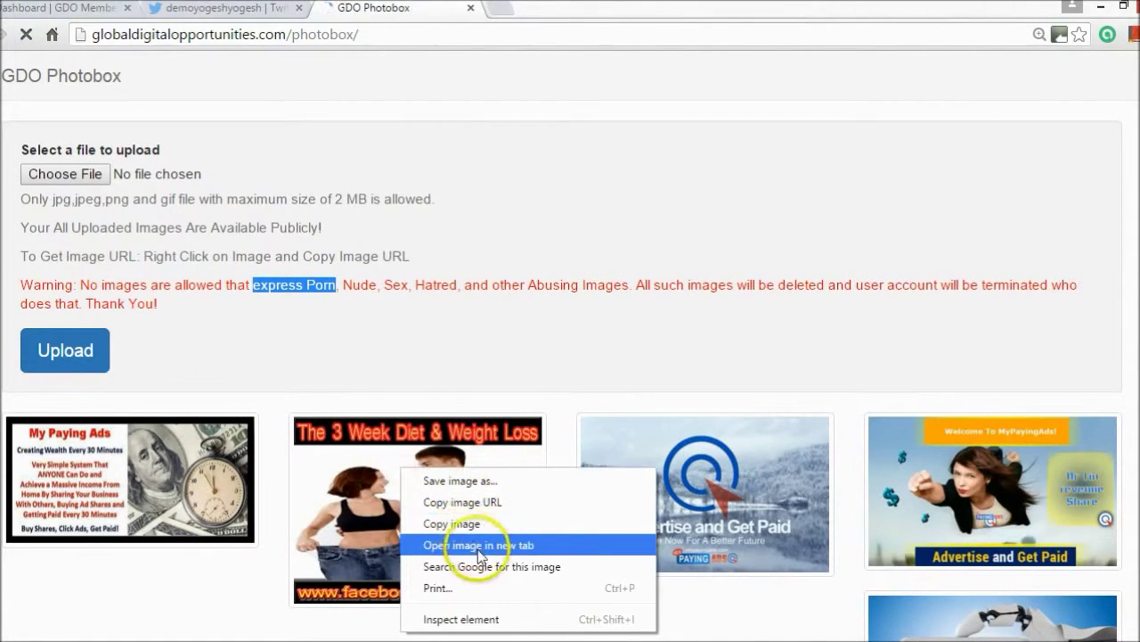
click(454, 502)
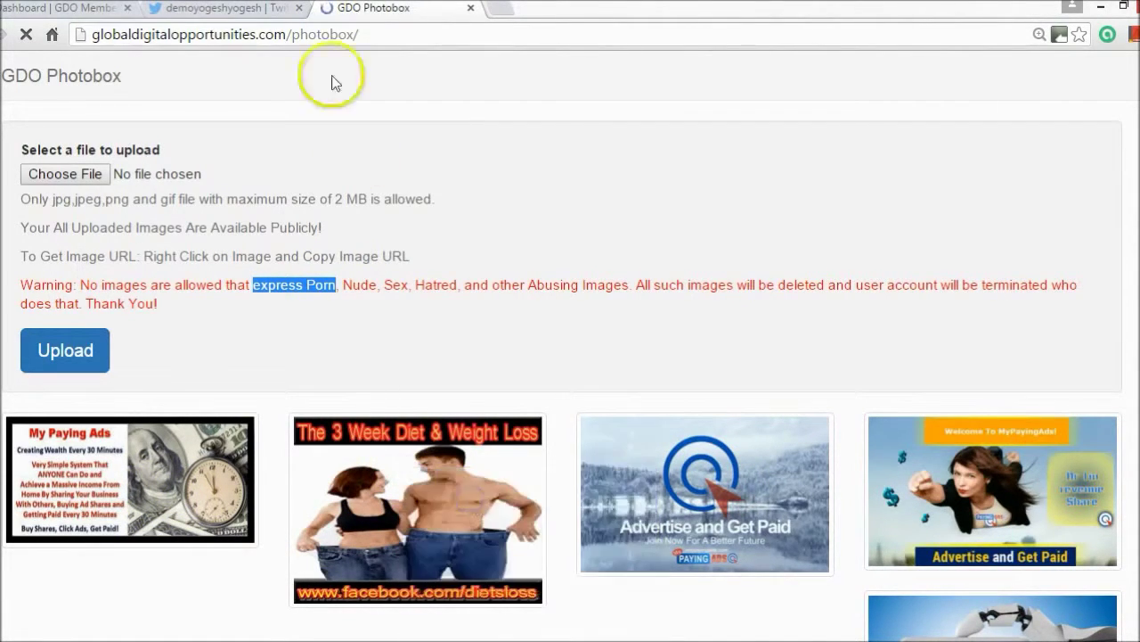
- Save the copied image URL in the Saved Post Data image form and close the GDO Photobox page
click(212, 14)
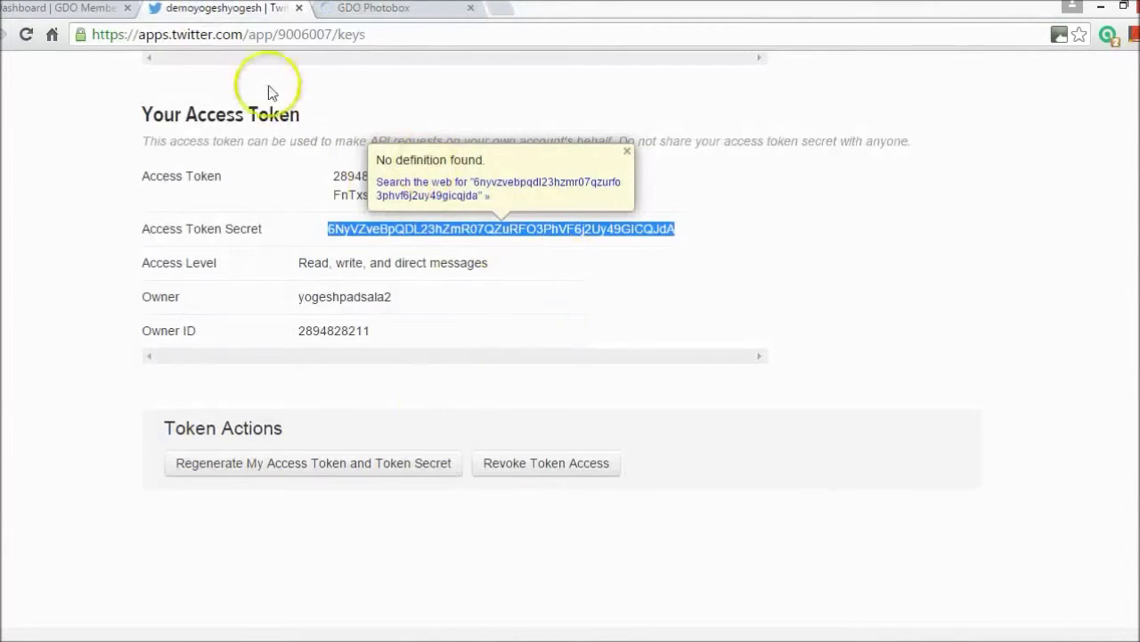
click(79, 8)
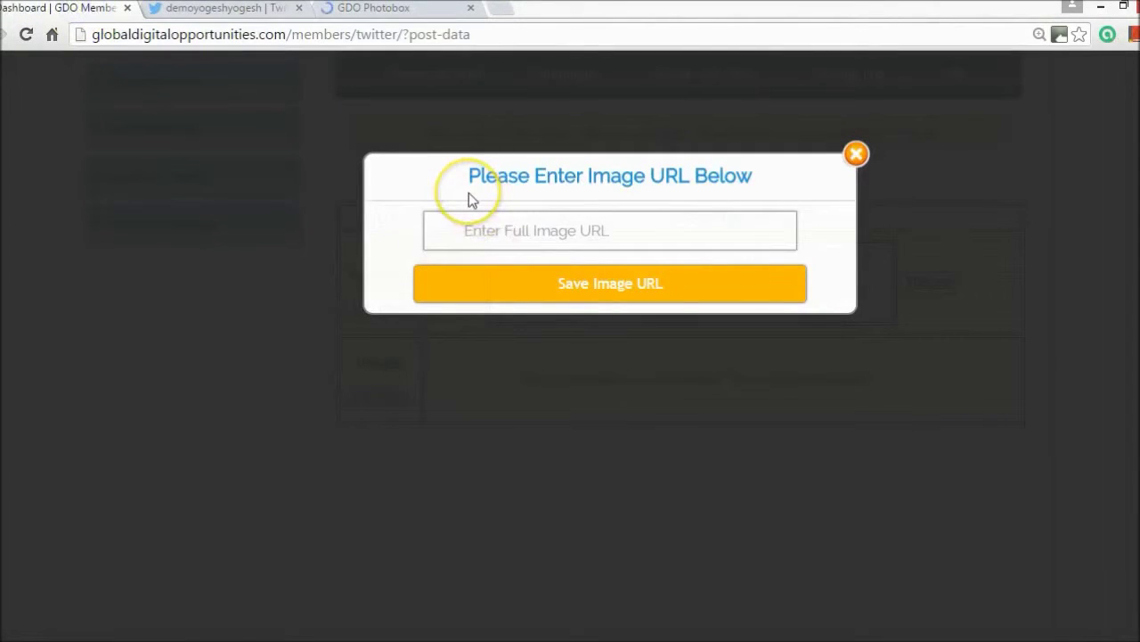
key(ctrl+v)
click(549, 276)
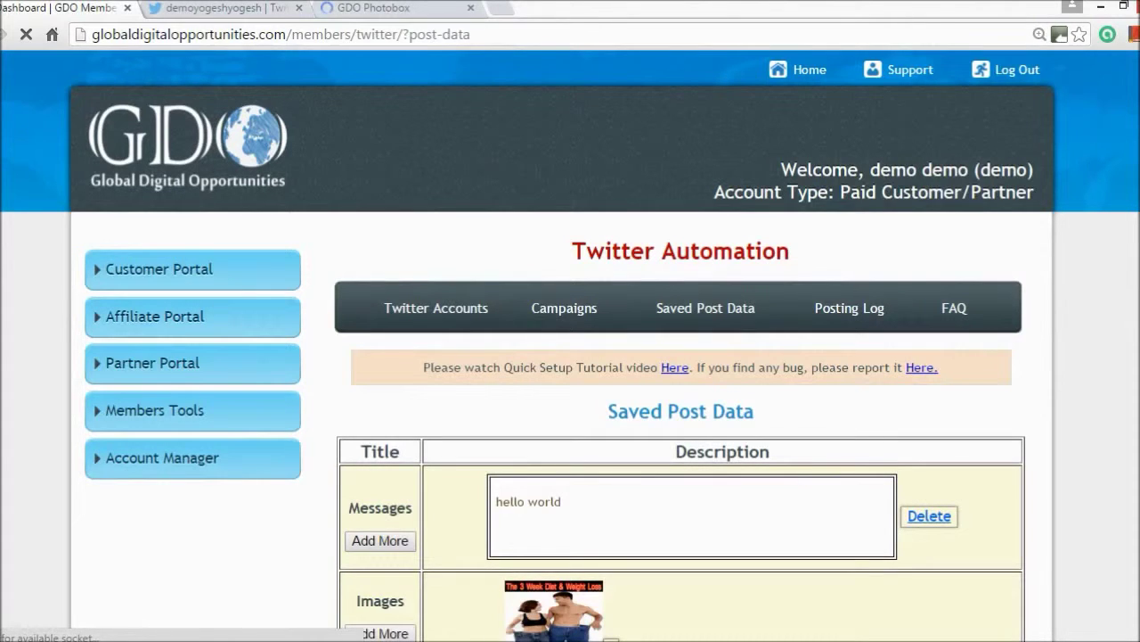
scroll(570, 357, down, 3)
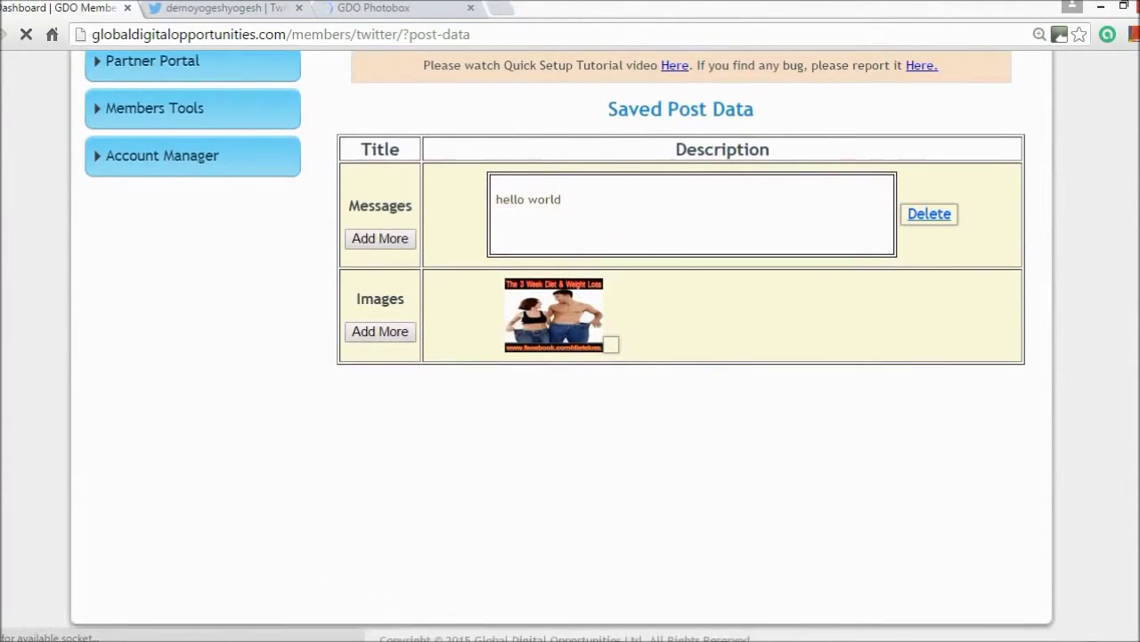
scroll(570, 356, up, 3)
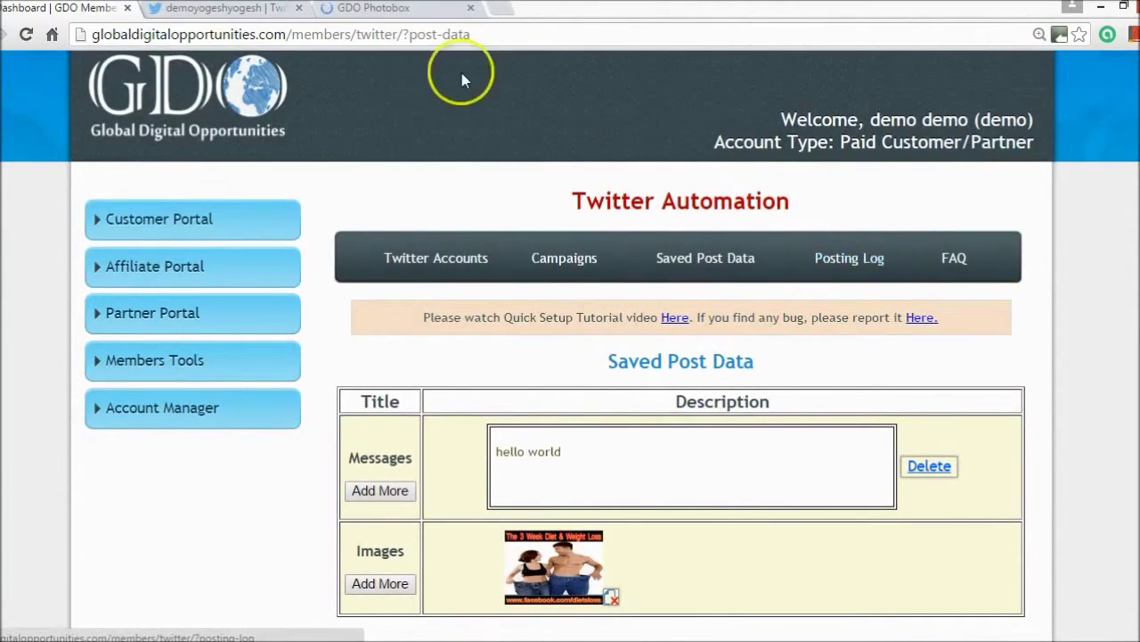
click(470, 8)
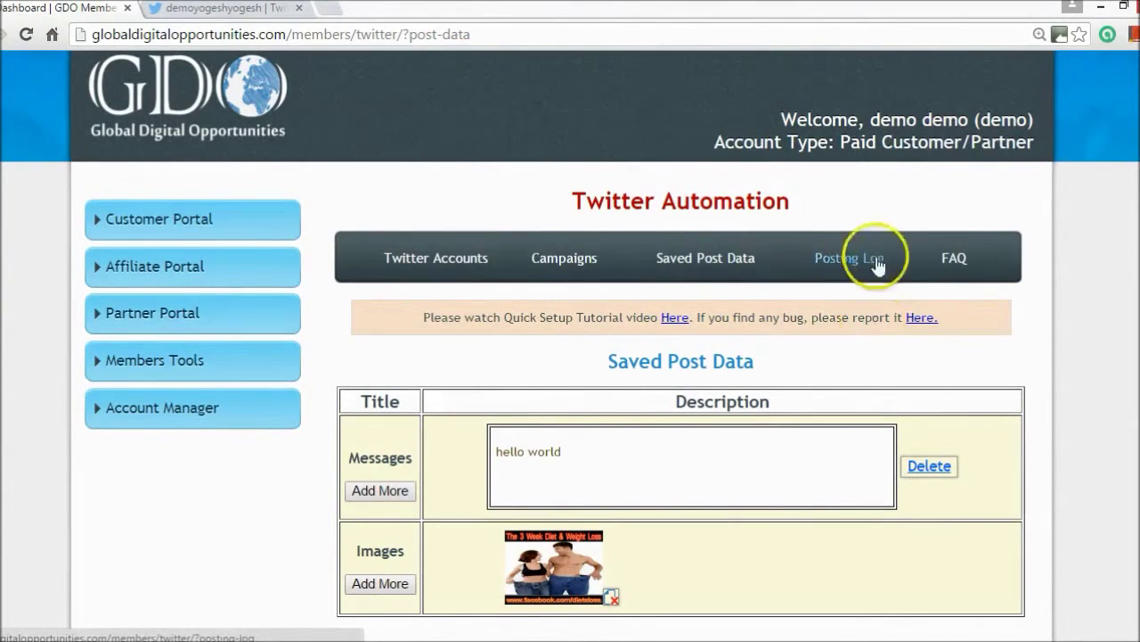
- Go to the Campaigns page and open the form for creating a new campaign
click(565, 260)
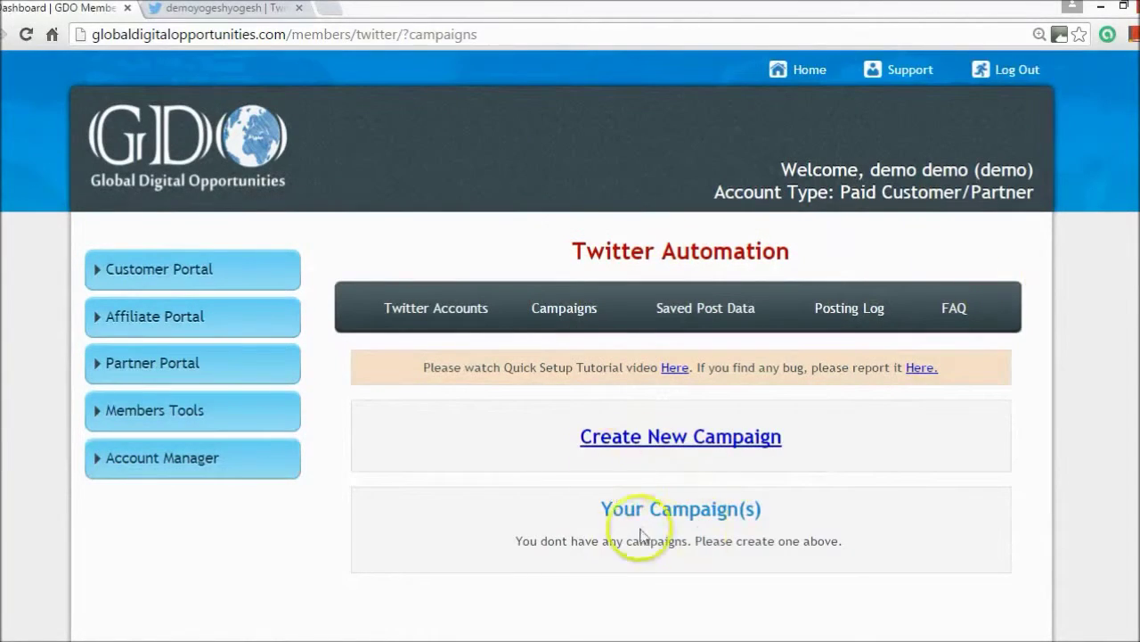
click(651, 439)
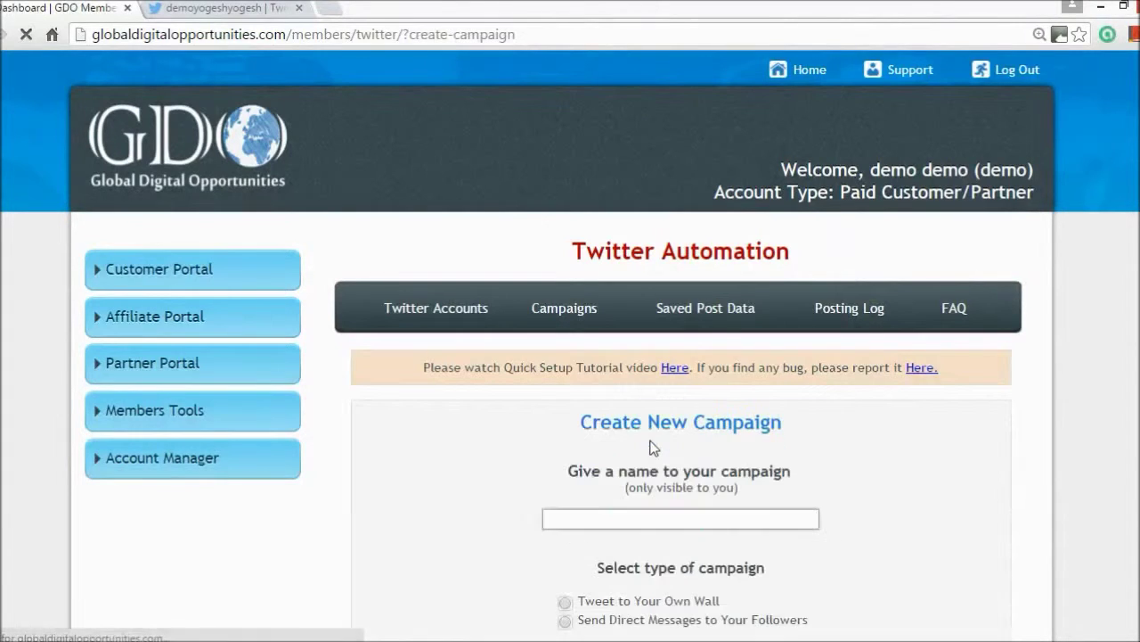
scroll(570, 346, down, 3)
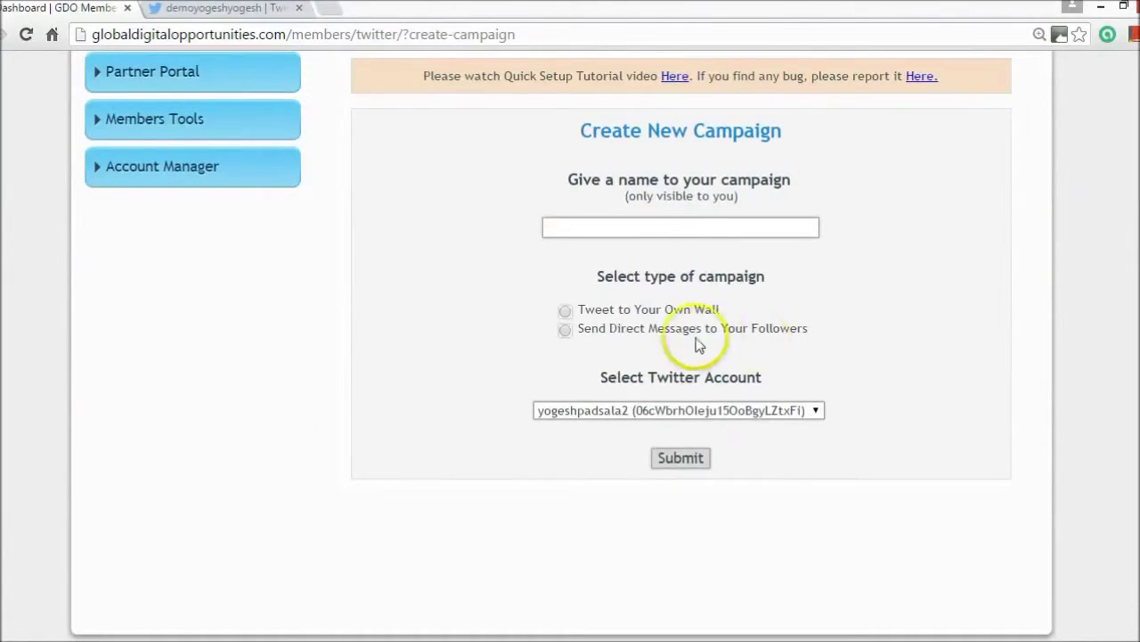
- Name the campaign "demo", set its type to Tweet to Your Own Wall, and submit it with the added Twitter account
click(628, 224)
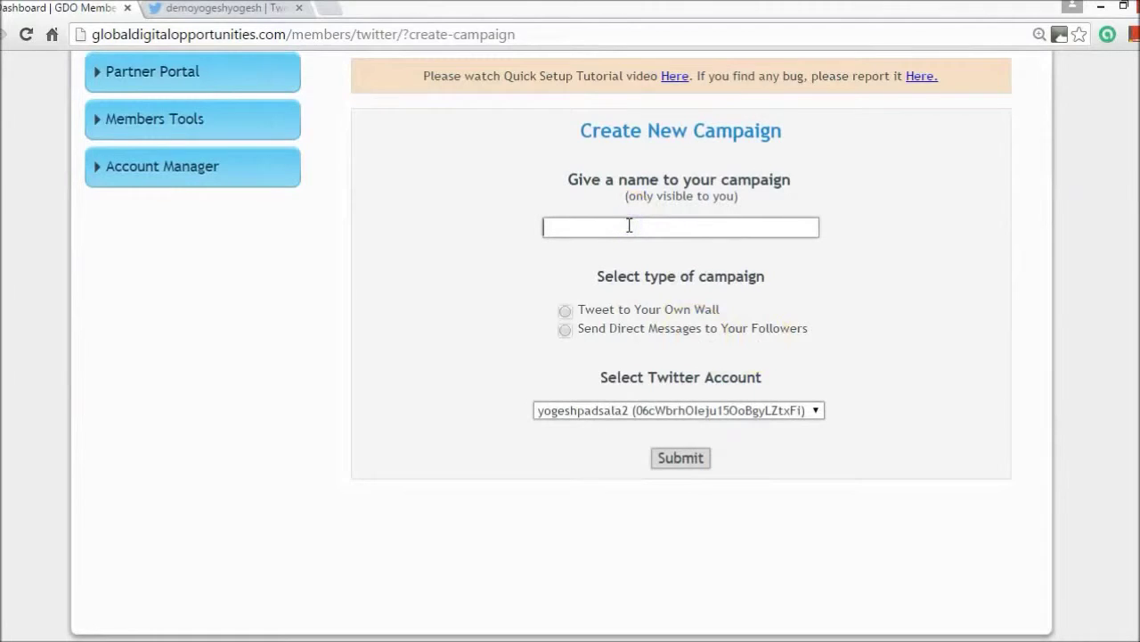
text(demo)
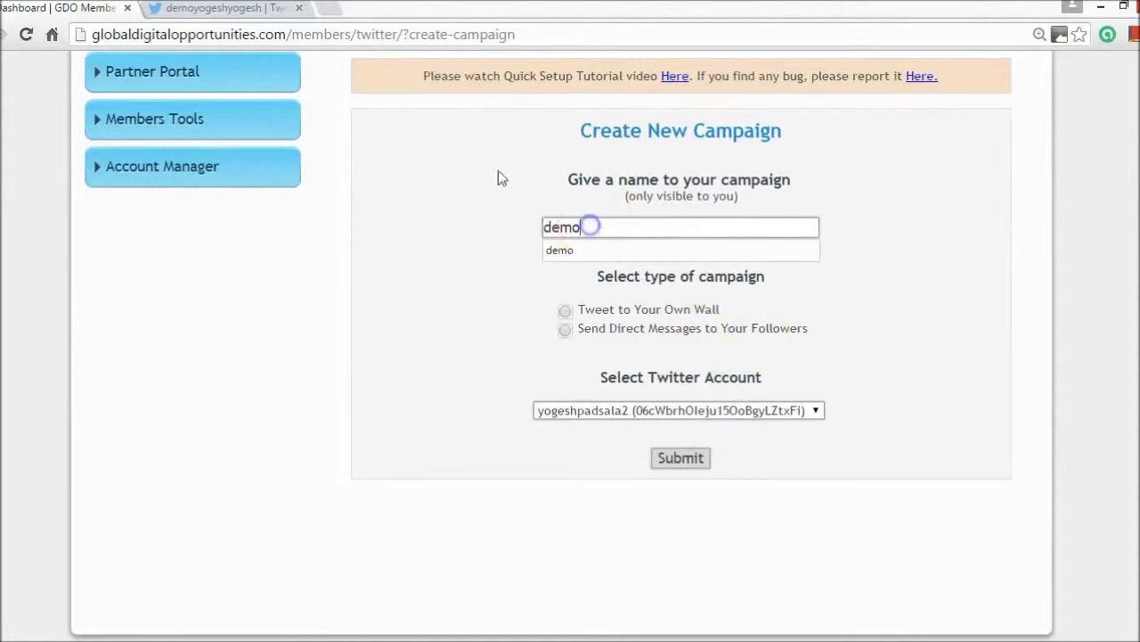
click(428, 223)
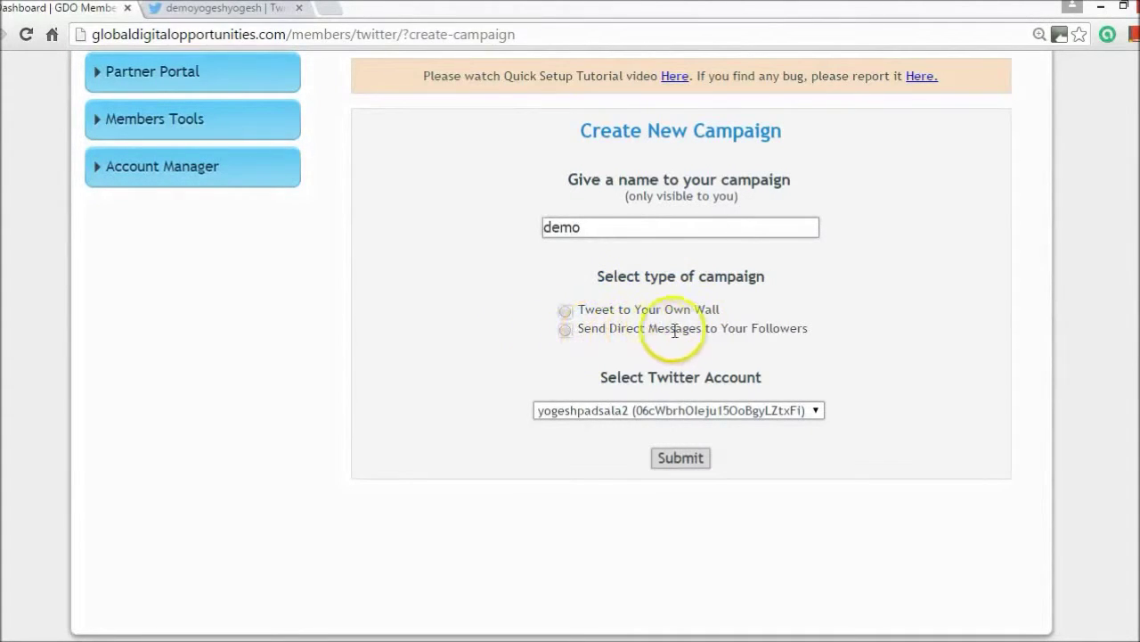
click(565, 311)
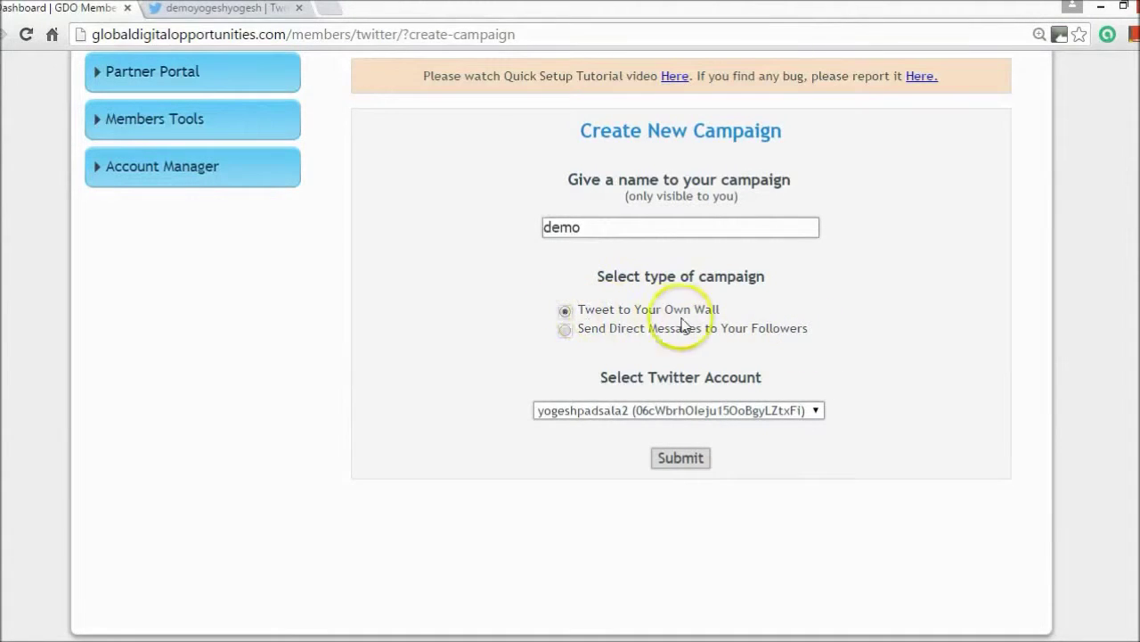
click(627, 412)
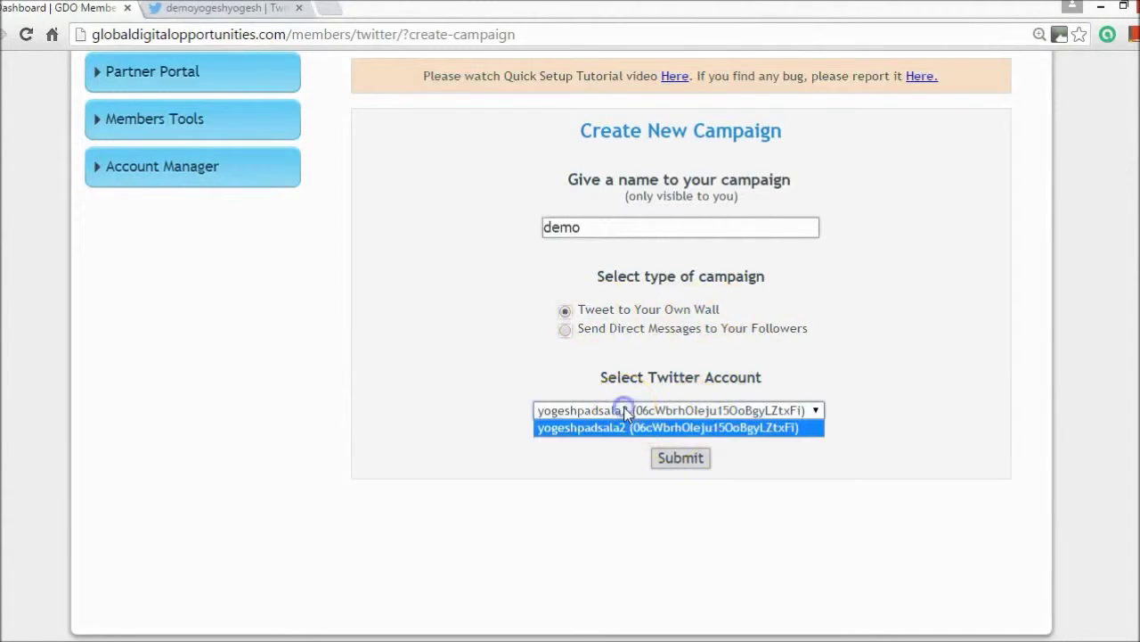
click(675, 459)
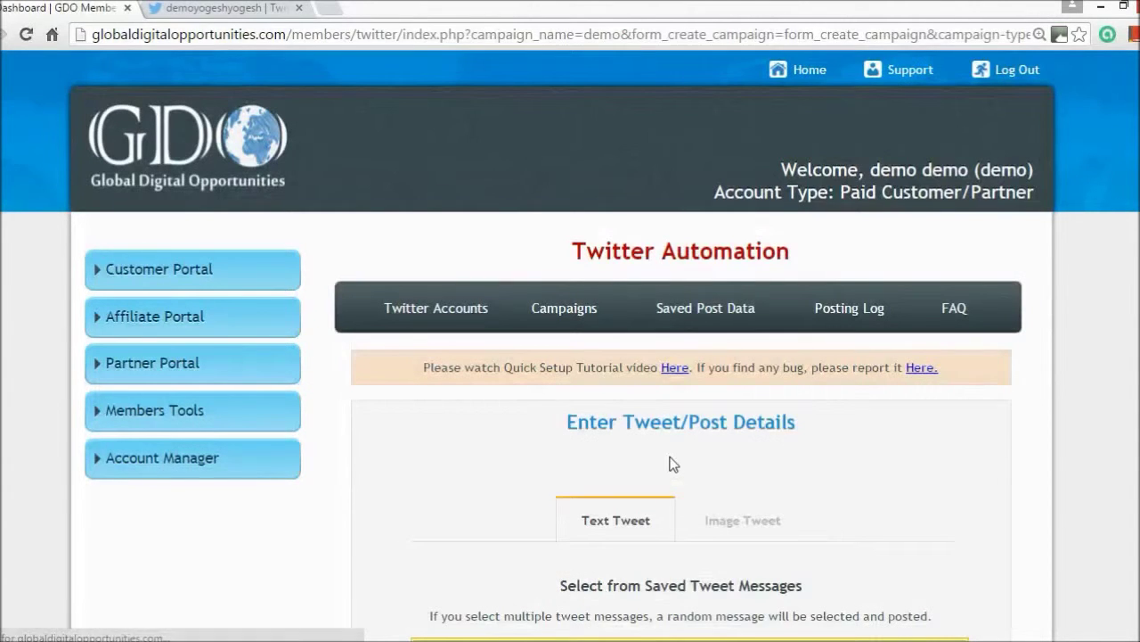
scroll(571, 356, down, 3)
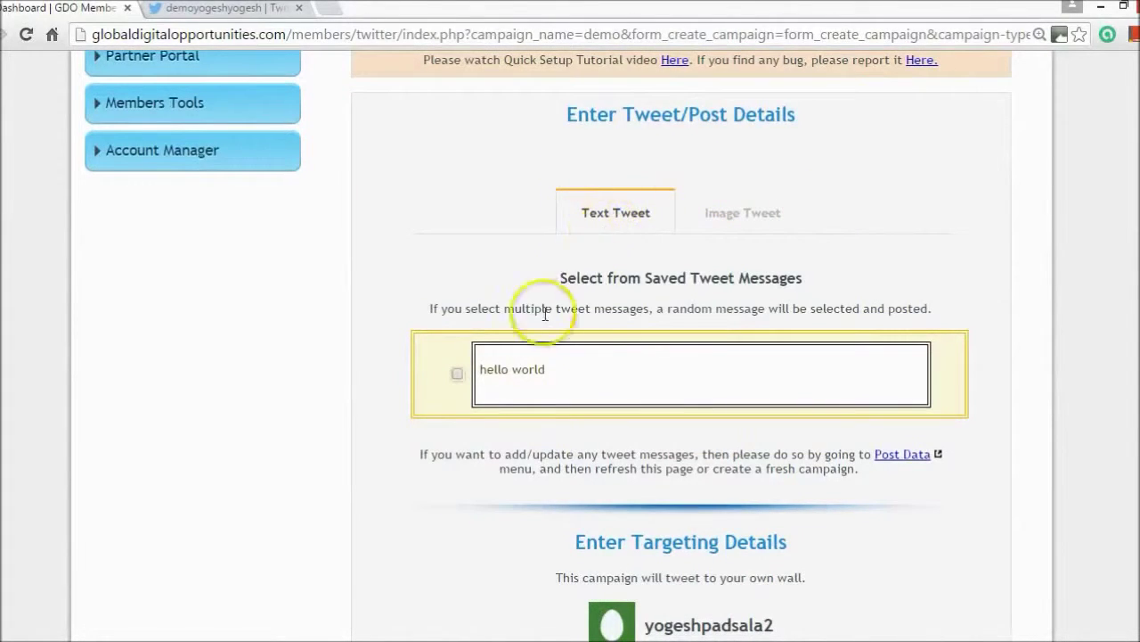
- Make the campaign an image tweet using the saved "hello world" message and the saved "The 3 Week Diet & Weight Loss" image
click(457, 372)
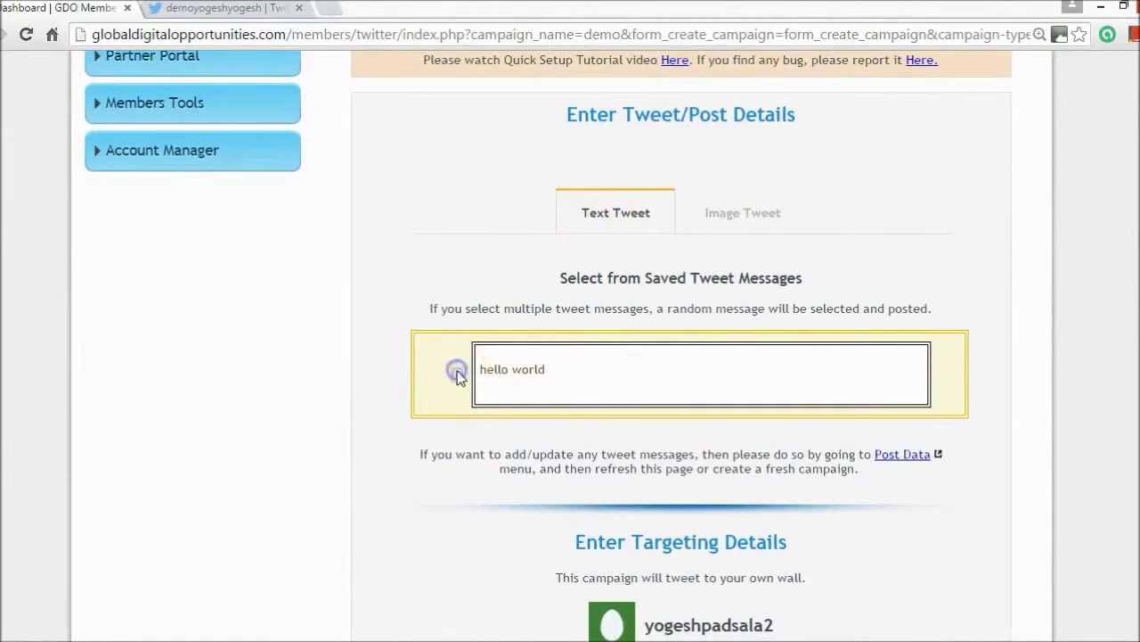
click(739, 211)
click(456, 372)
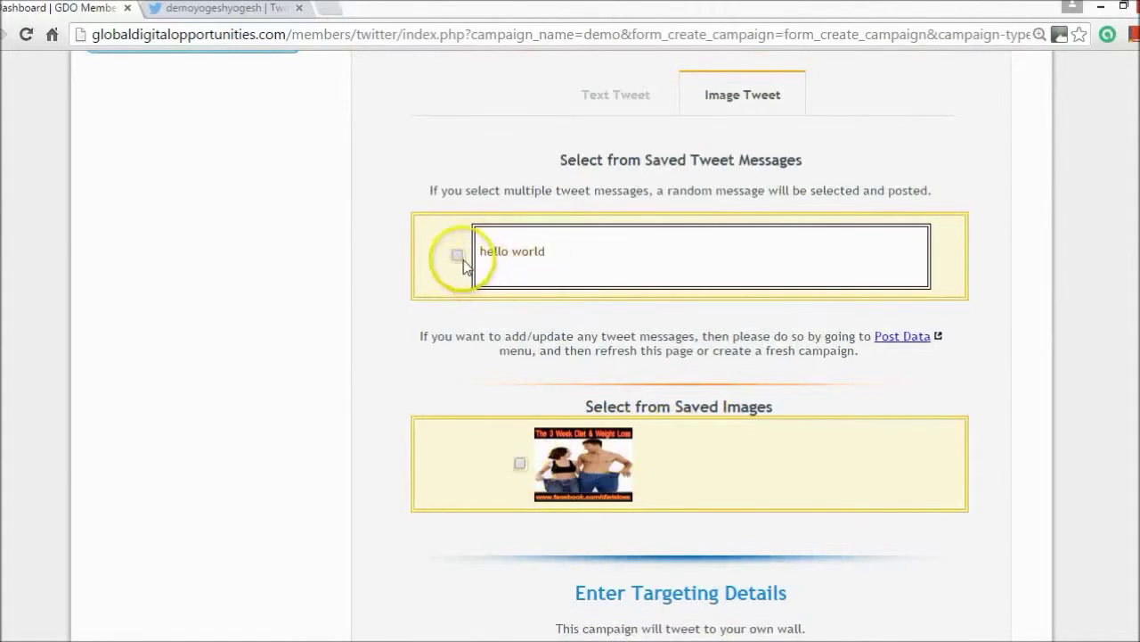
click(613, 105)
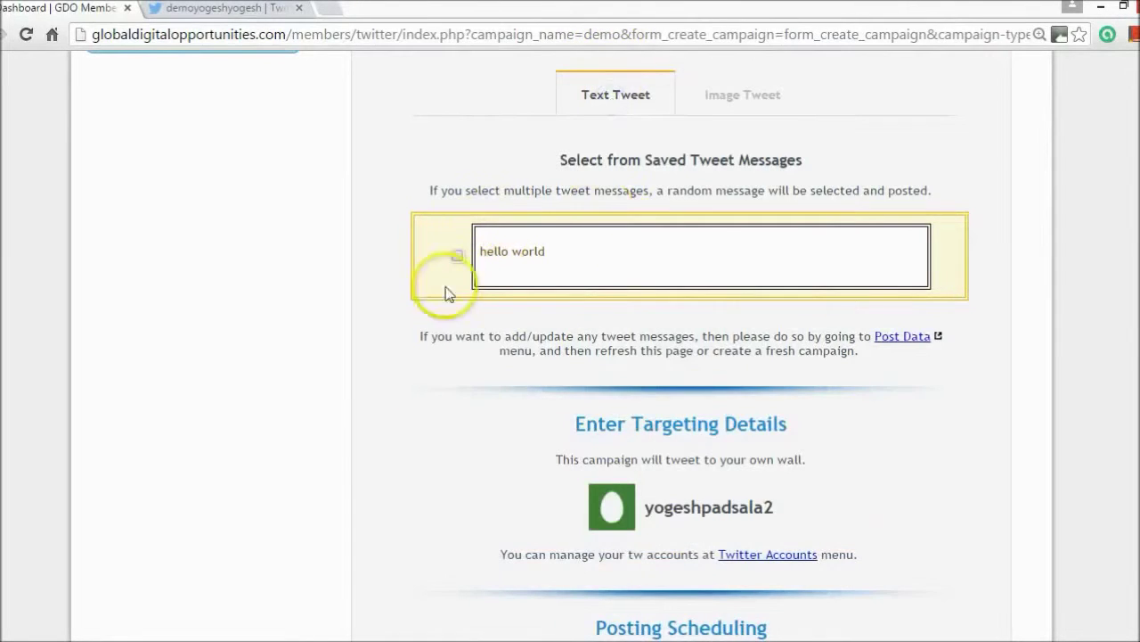
click(731, 94)
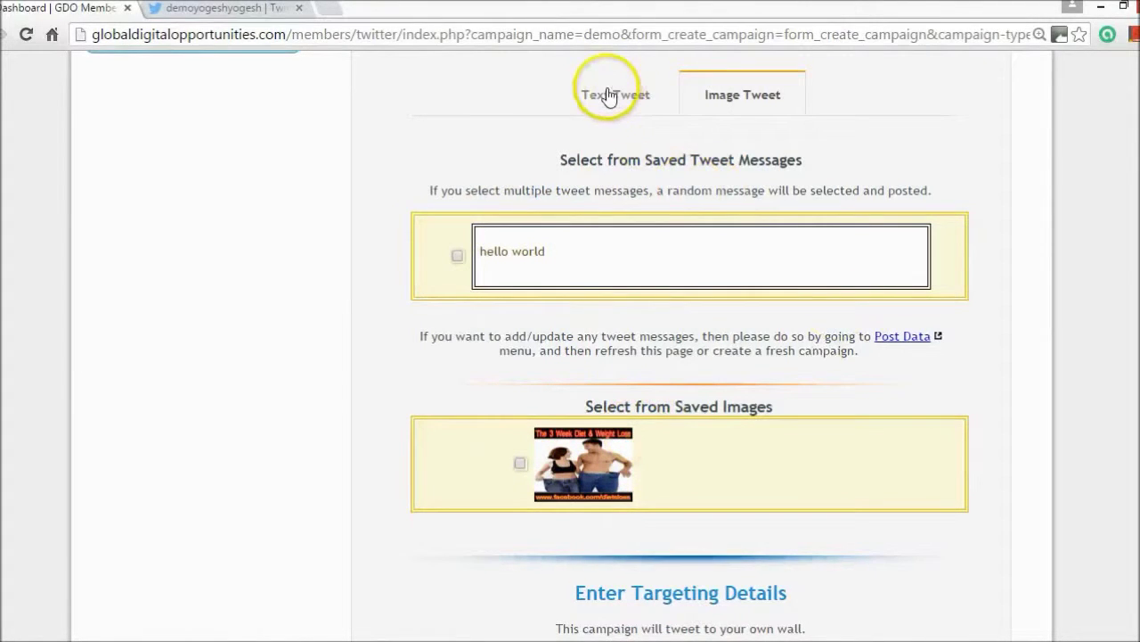
click(456, 255)
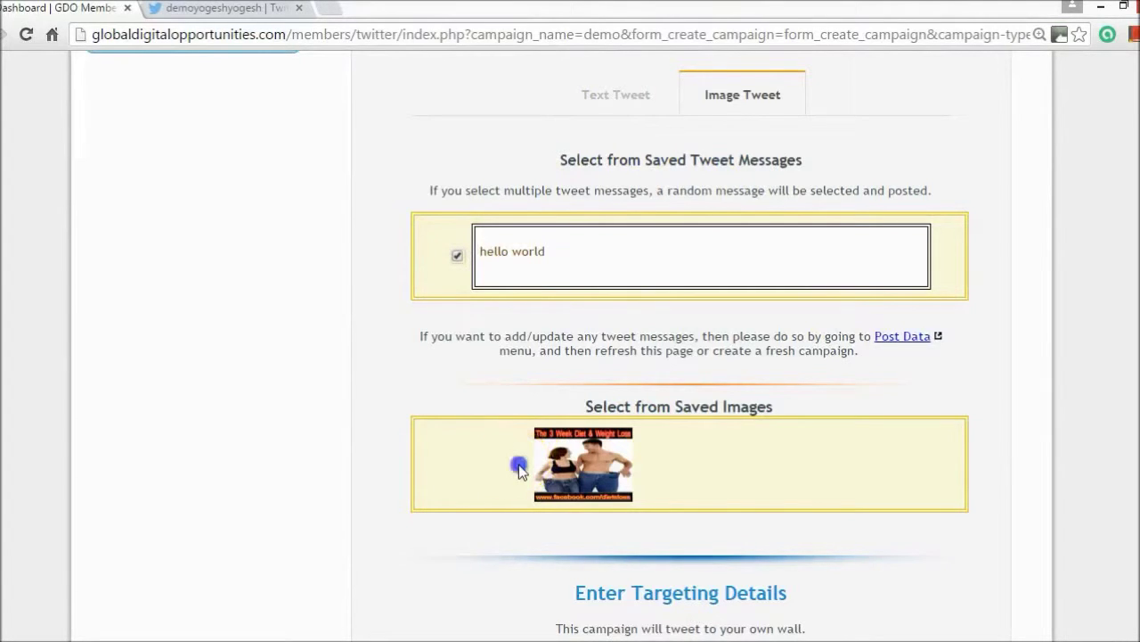
click(1020, 352)
- Review the campaign's target account and its posting schedule options, including the delay, what happens when all posting is done, and the cooling-off period
scroll(776, 288, down, 5)
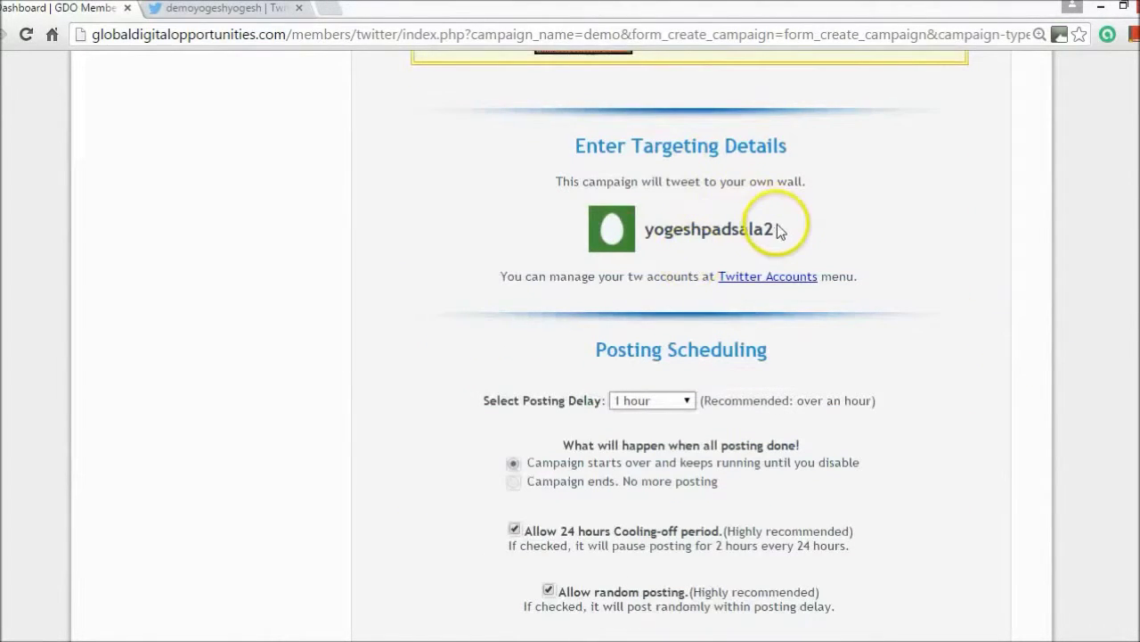
drag(778, 229, 634, 227)
click(814, 256)
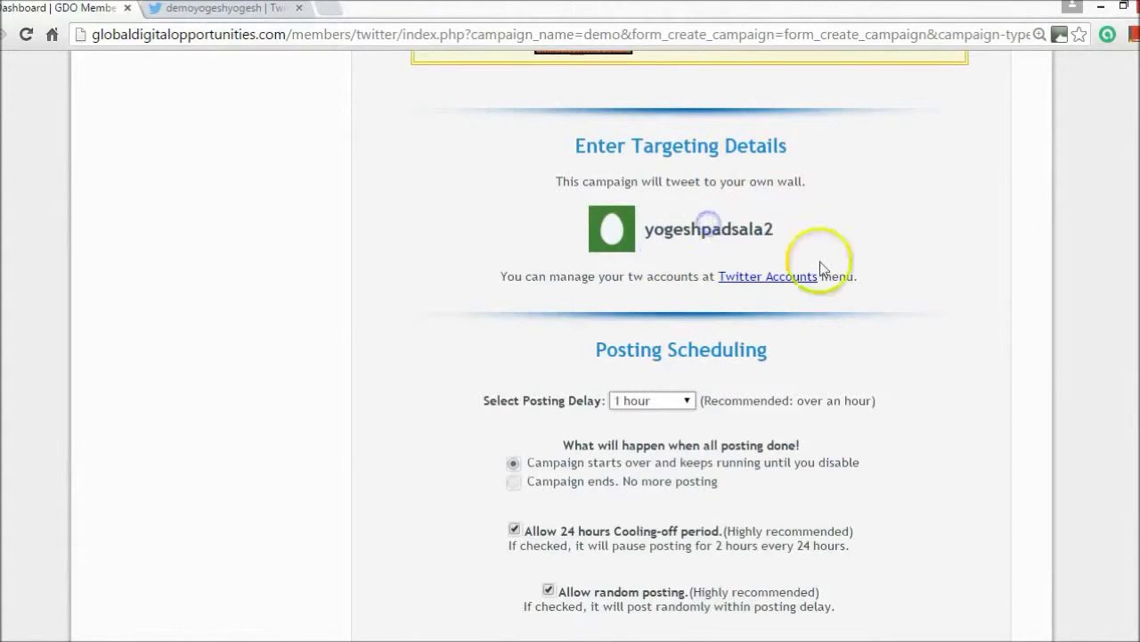
scroll(693, 183, down, 2)
click(693, 183)
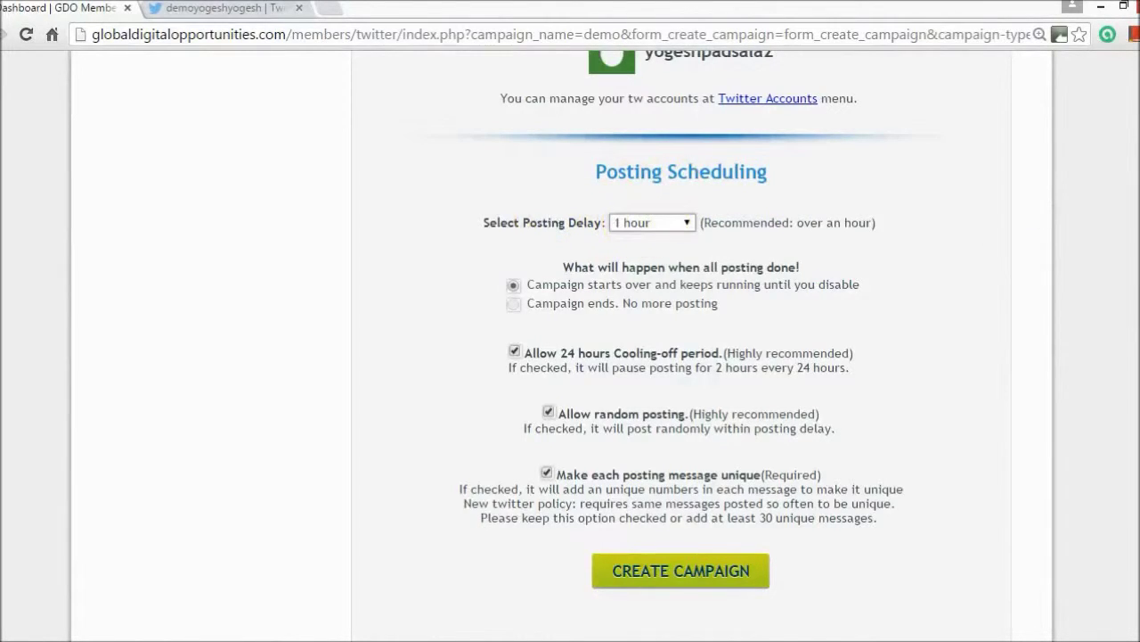
scroll(570, 347, up, 6)
scroll(570, 347, up, 3)
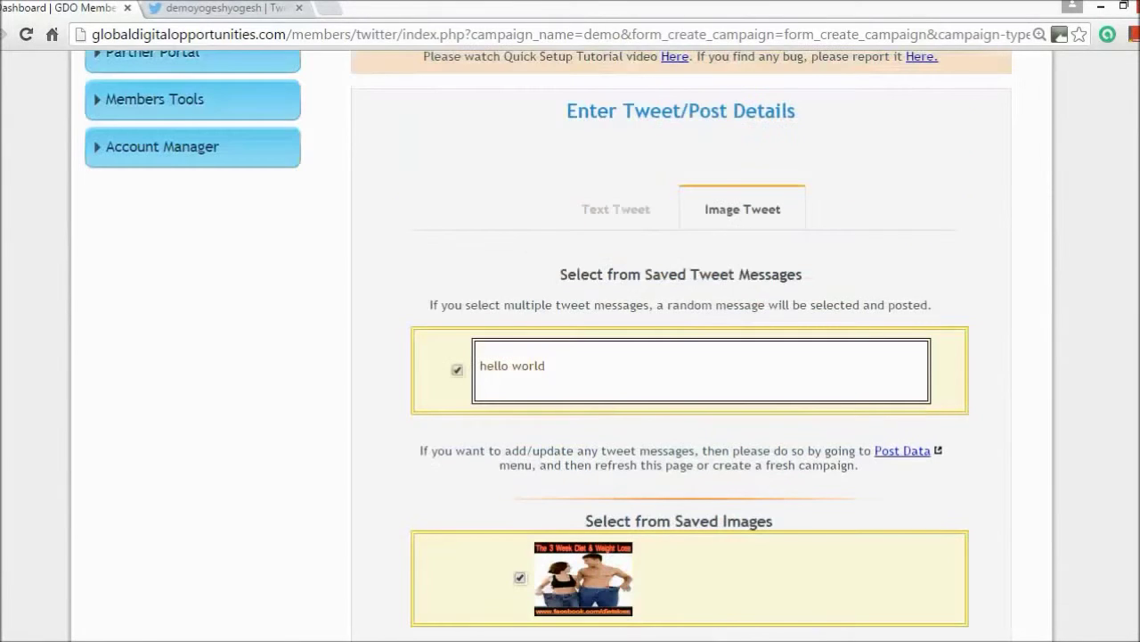
click(1114, 321)
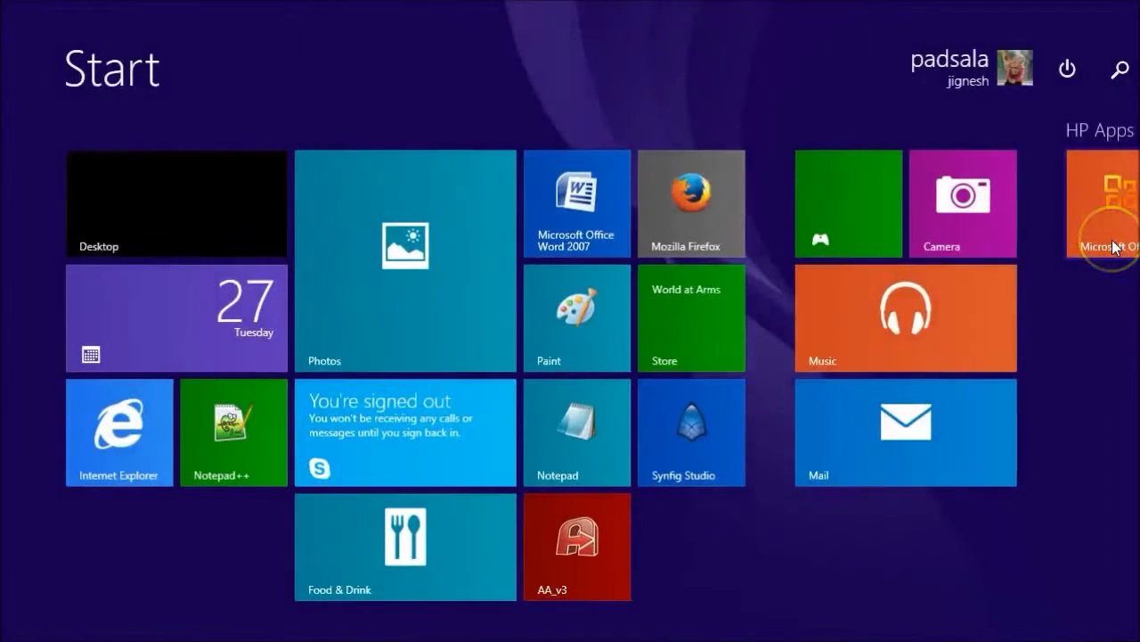
key(super)
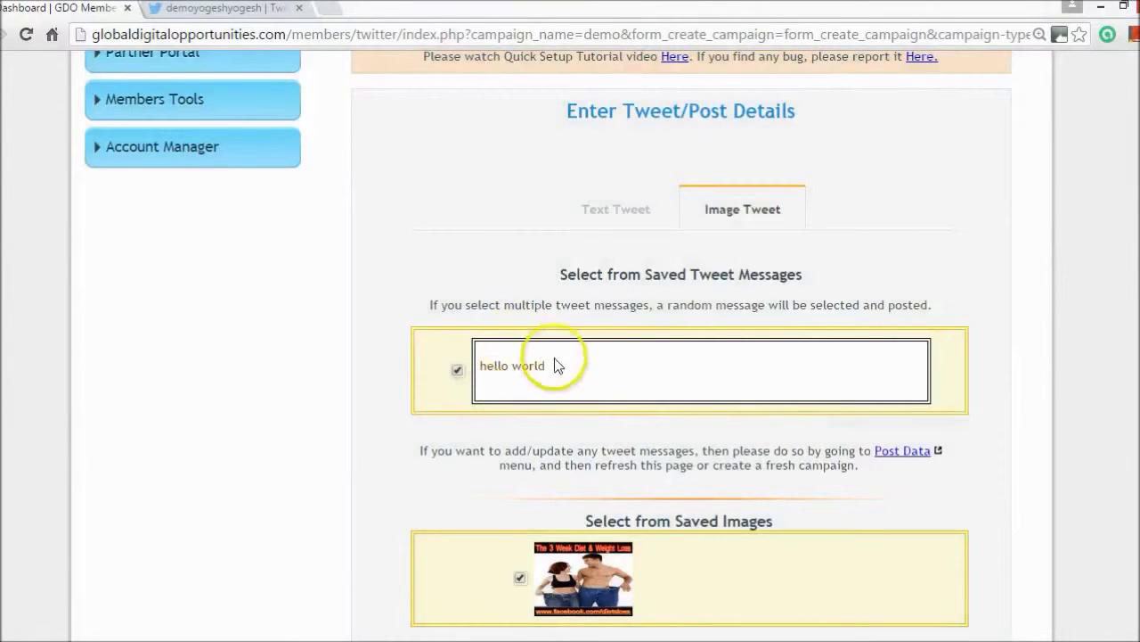
scroll(682, 348, down, 10)
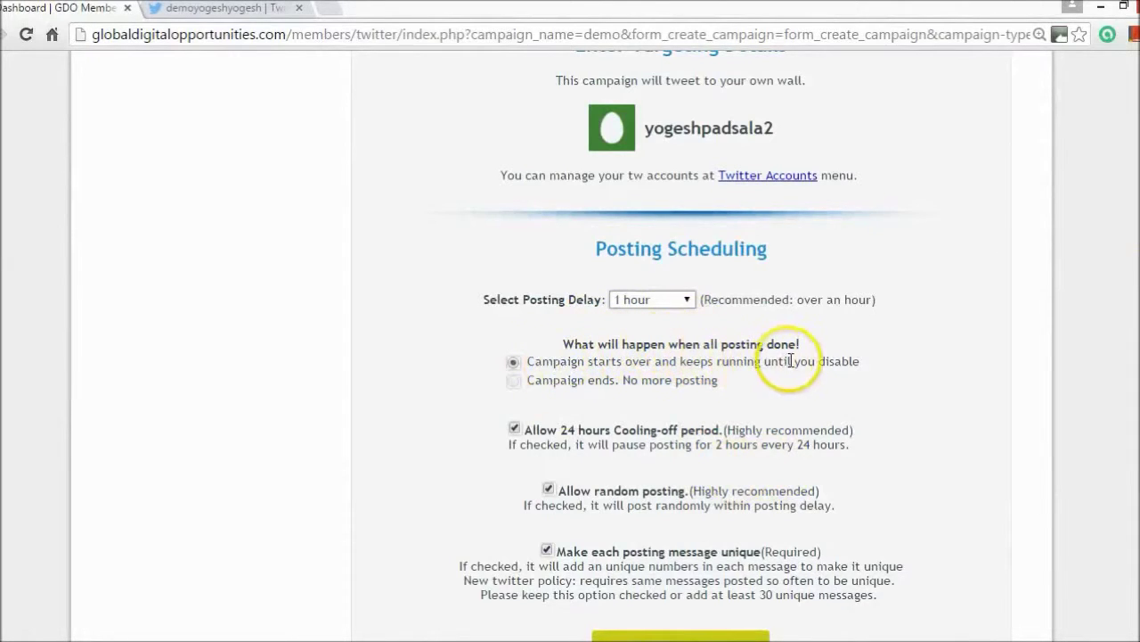
drag(560, 383, 673, 382)
drag(597, 361, 763, 360)
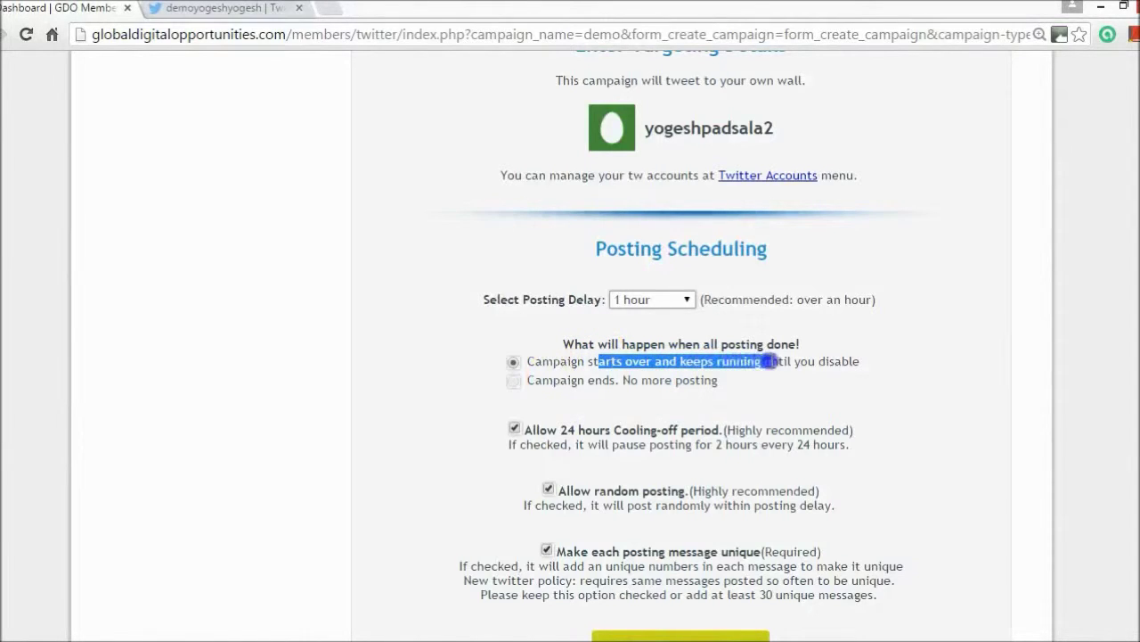
click(767, 361)
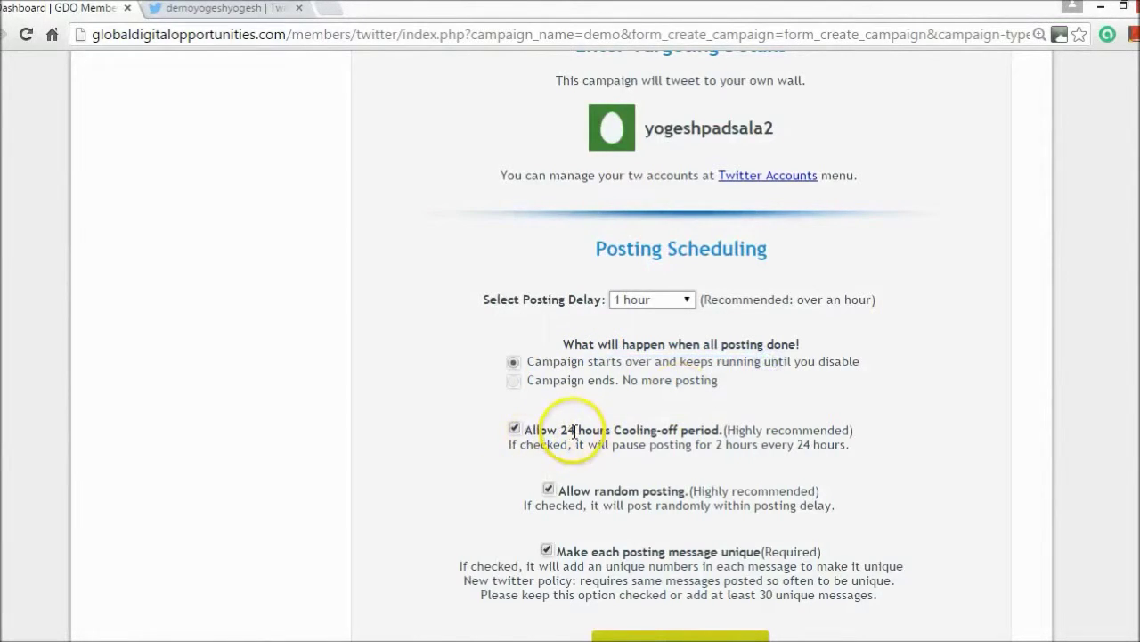
scroll(570, 356, down, 1)
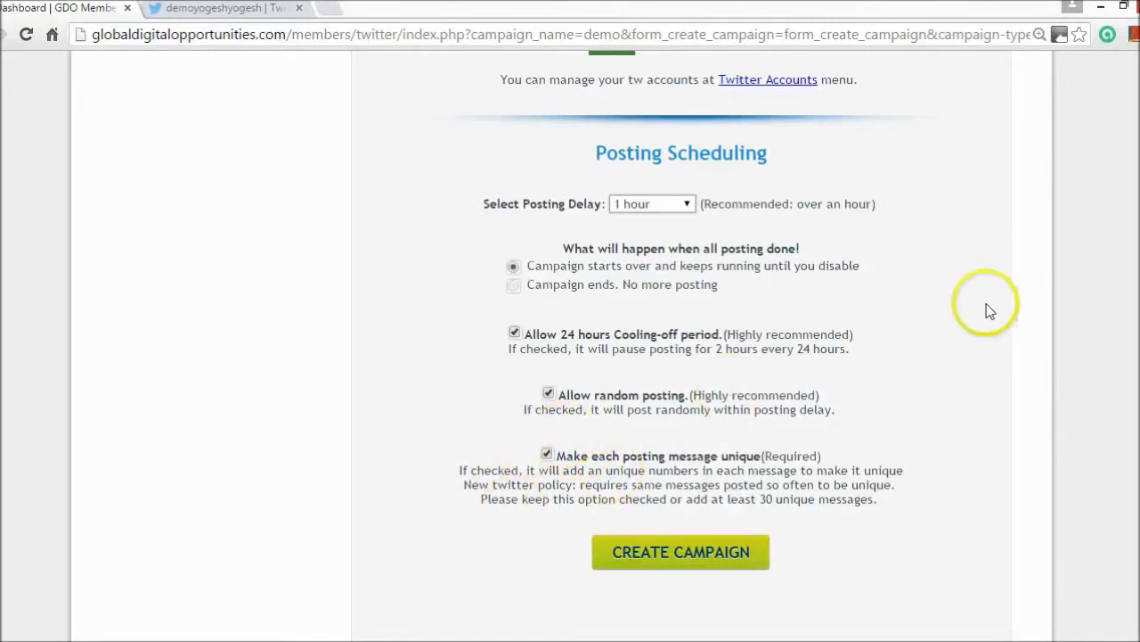
- Create the demo campaign with the 1 hour posting delay, and check its status and number of executions in the campaign list
scroll(570, 348, up, 12)
scroll(570, 347, down, 12)
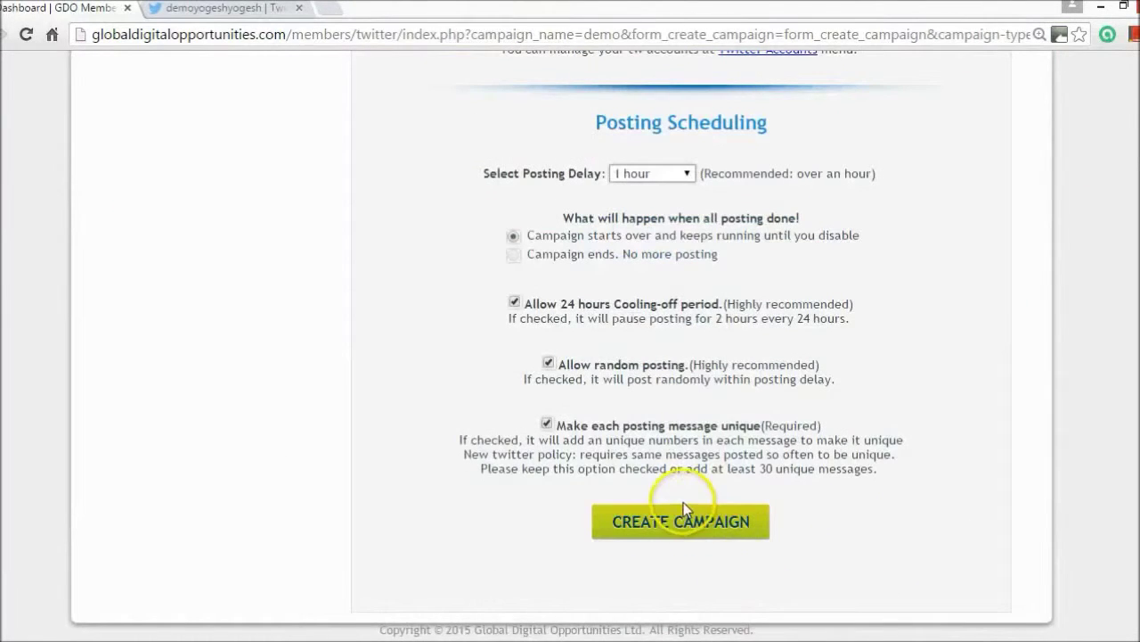
click(660, 516)
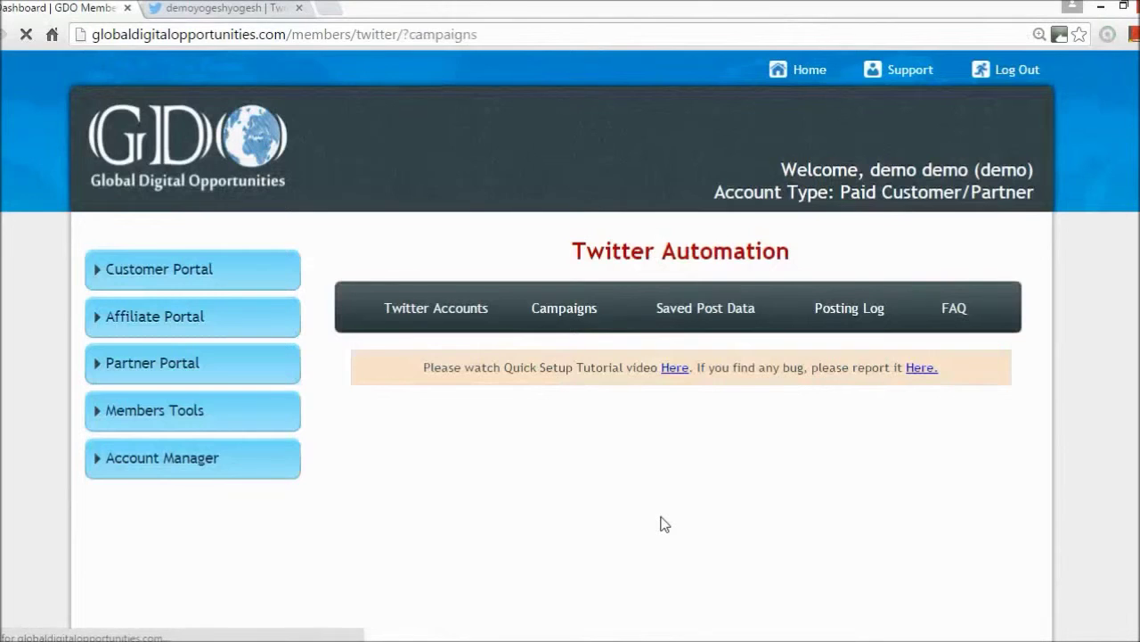
scroll(403, 516, down, 3)
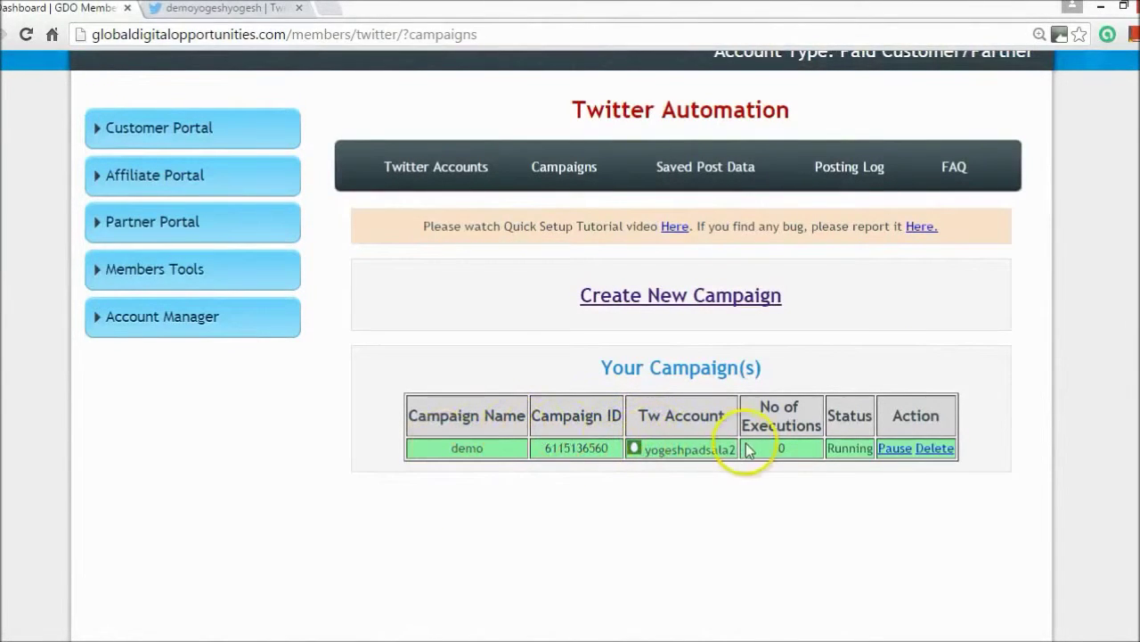
drag(846, 444, 866, 448)
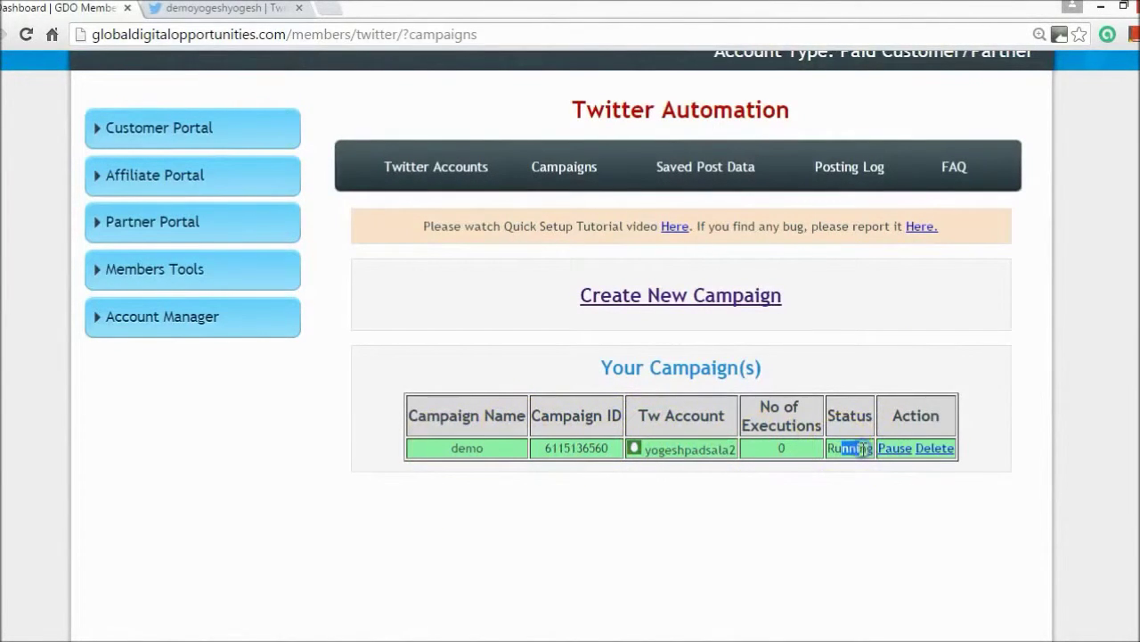
click(785, 450)
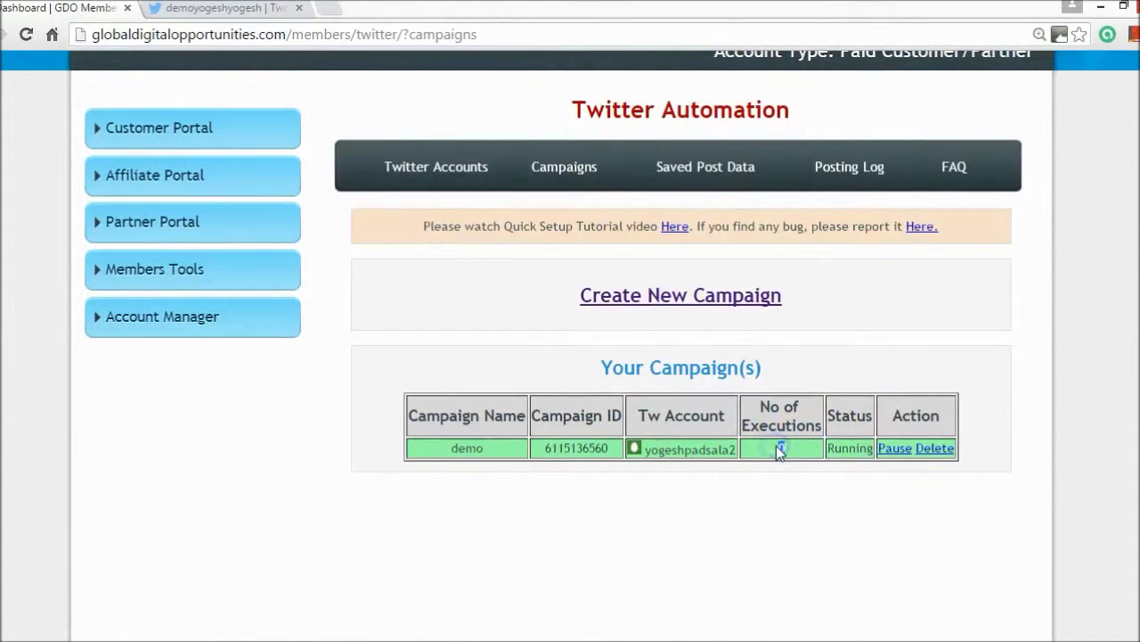
- Switch to the Twitter application management page and go back to Twitter to view the account's home timeline
click(209, 10)
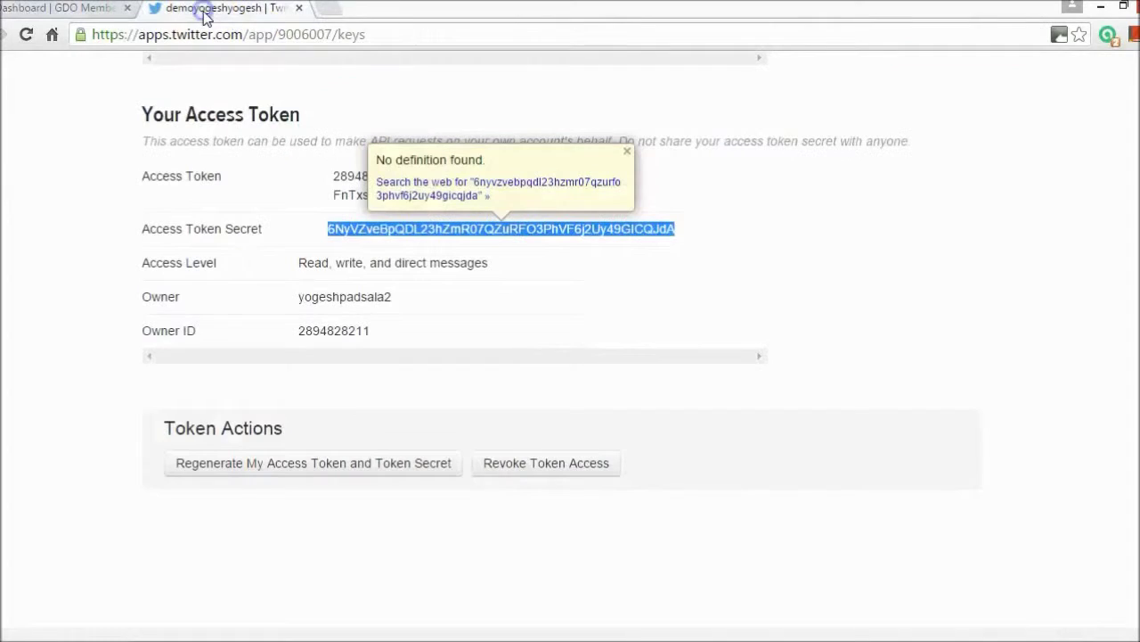
scroll(570, 345, up, 6)
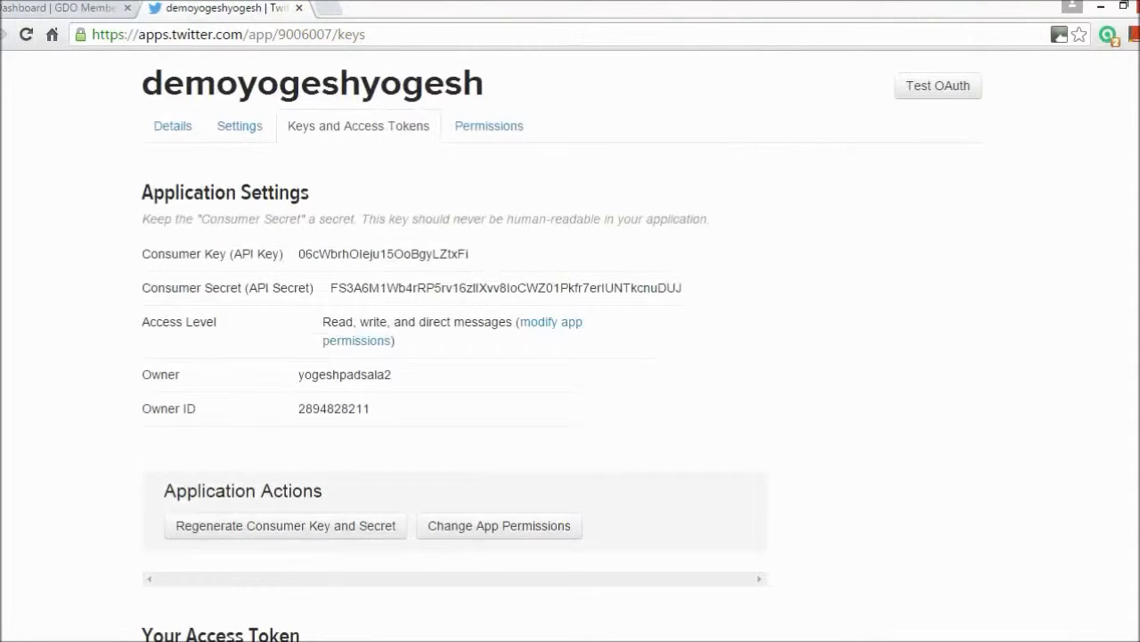
scroll(571, 346, up, 1)
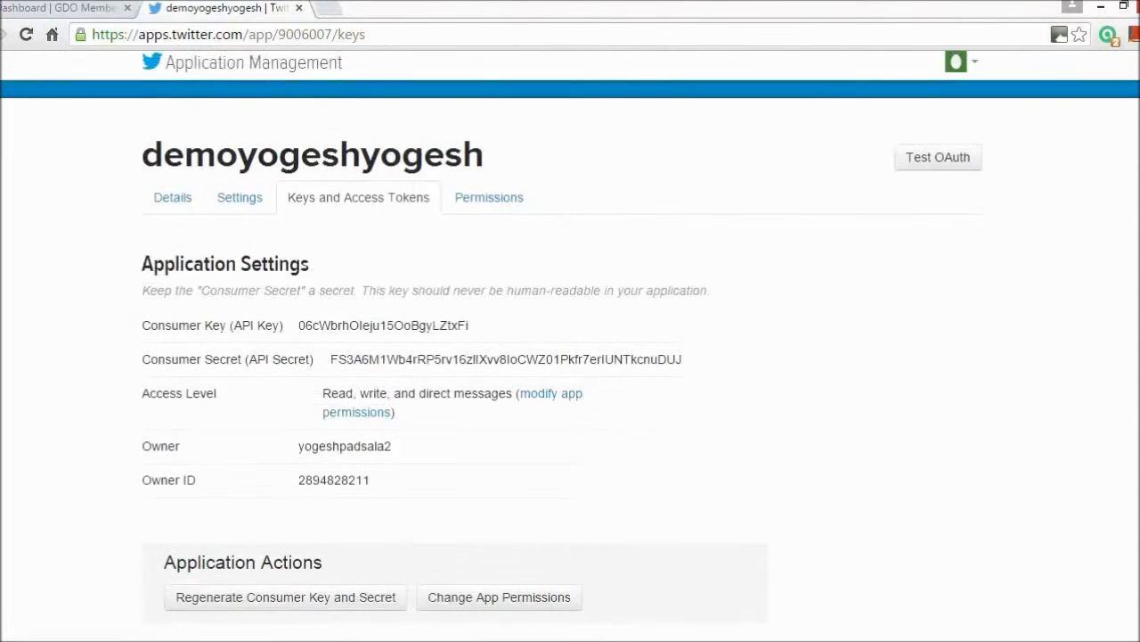
click(958, 59)
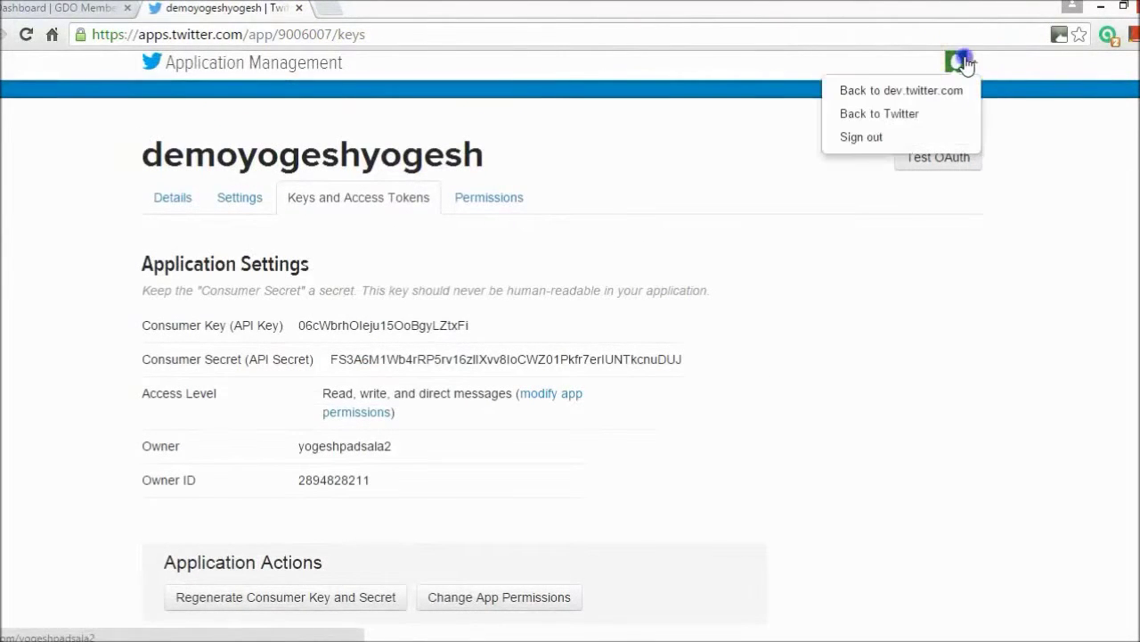
click(896, 114)
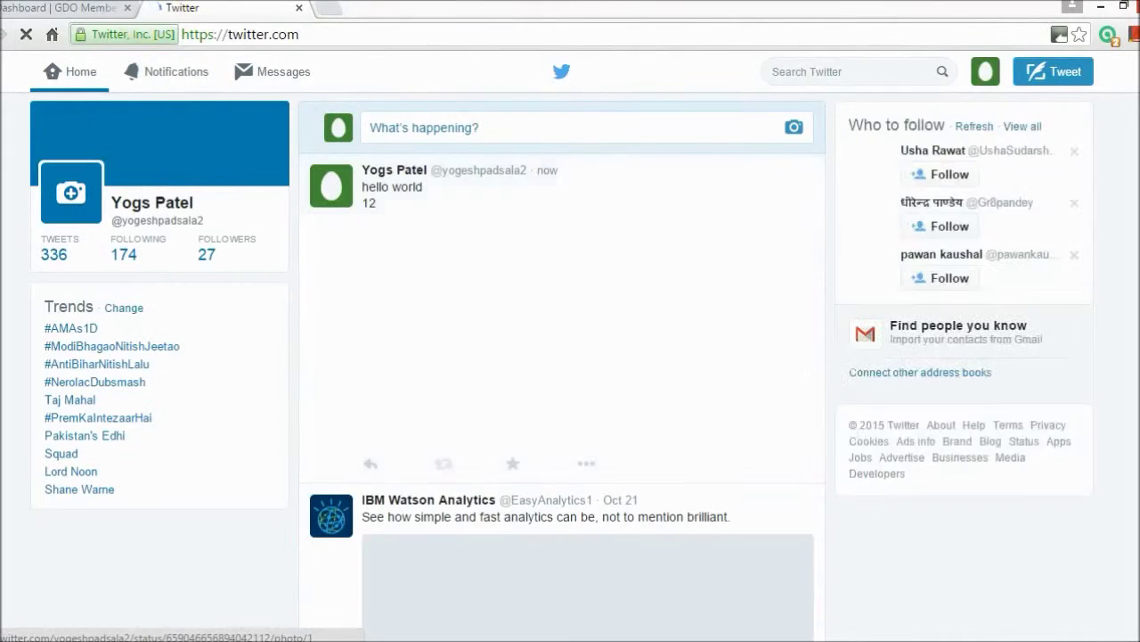
- Reload the GDO campaign list to check the demo campaign's execution count, and examine the posted tweet on the Twitter timeline
click(53, 9)
click(570, 171)
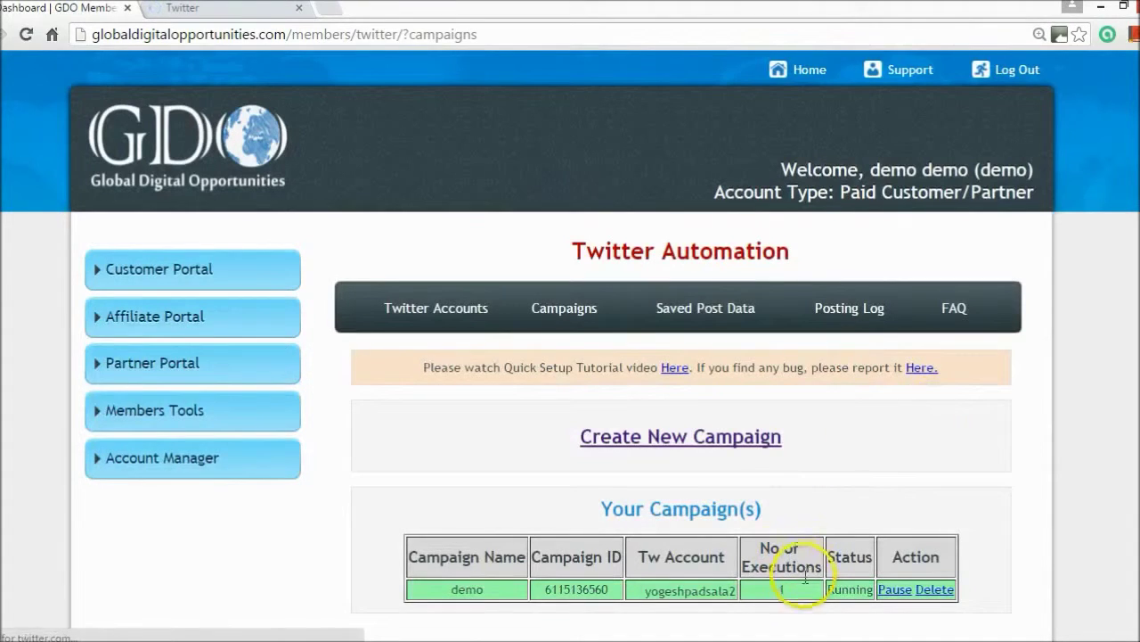
click(800, 589)
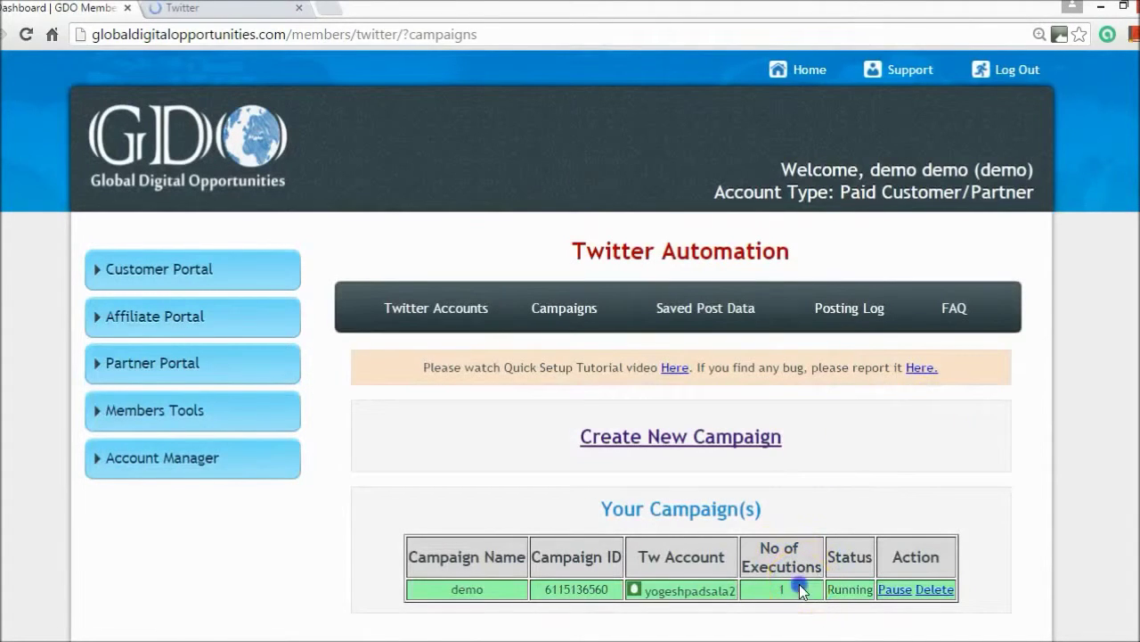
click(243, 10)
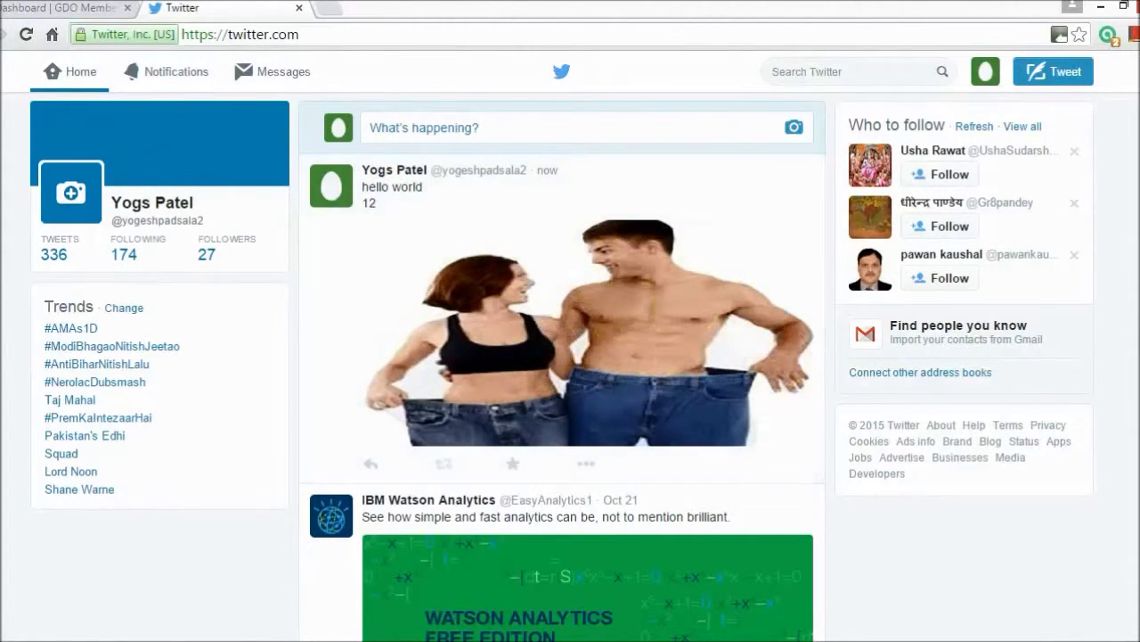
scroll(562, 374, down, 15)
scroll(561, 374, up, 20)
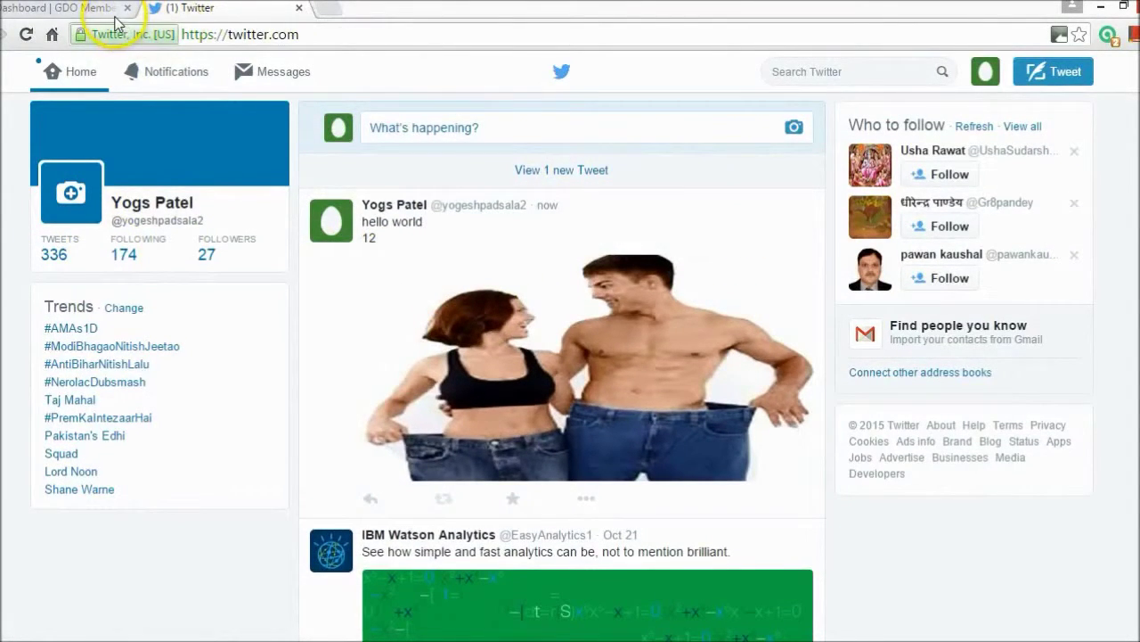
- Create another GDO campaign named "dm" with the type Send Direct Messages to Your Followers, and submit it
click(78, 9)
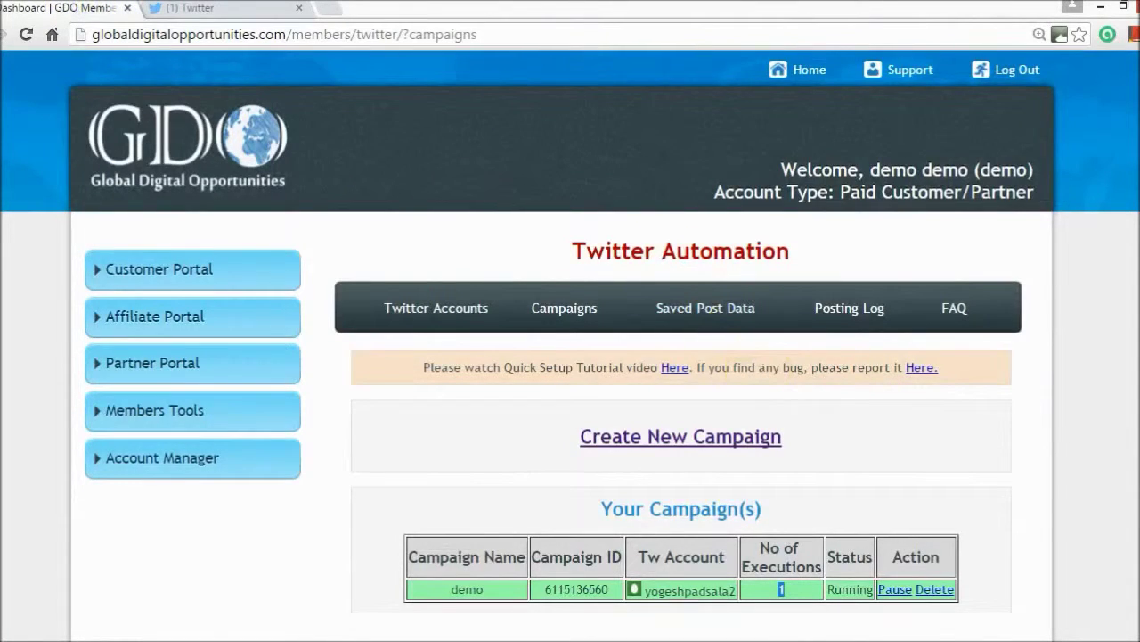
scroll(642, 366, down, 1)
click(694, 340)
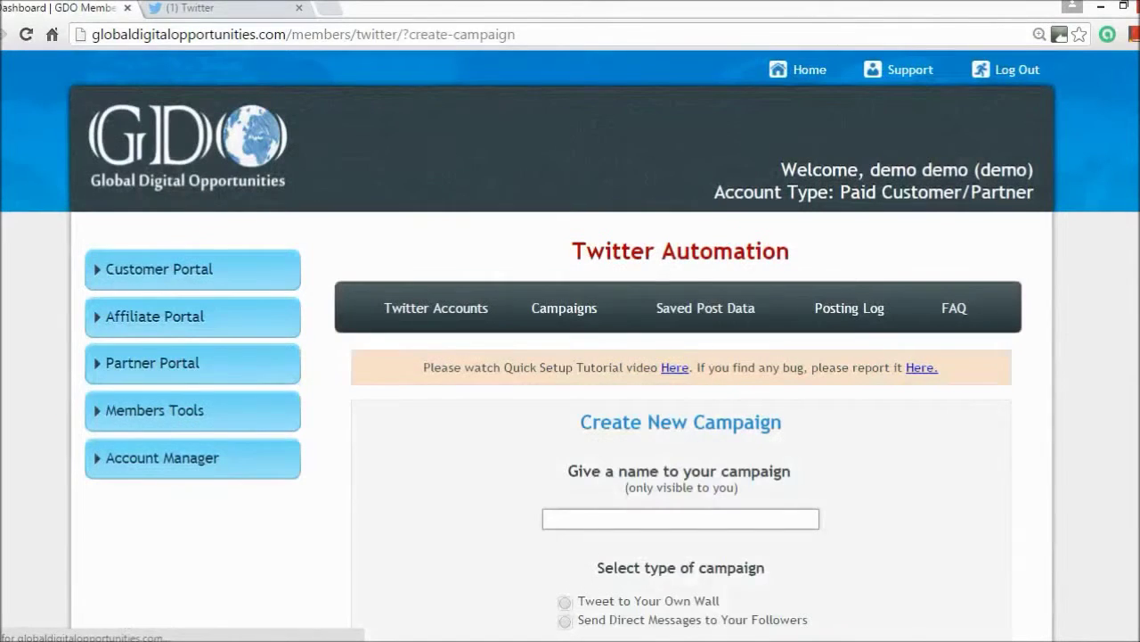
scroll(712, 260, down, 3)
click(712, 260)
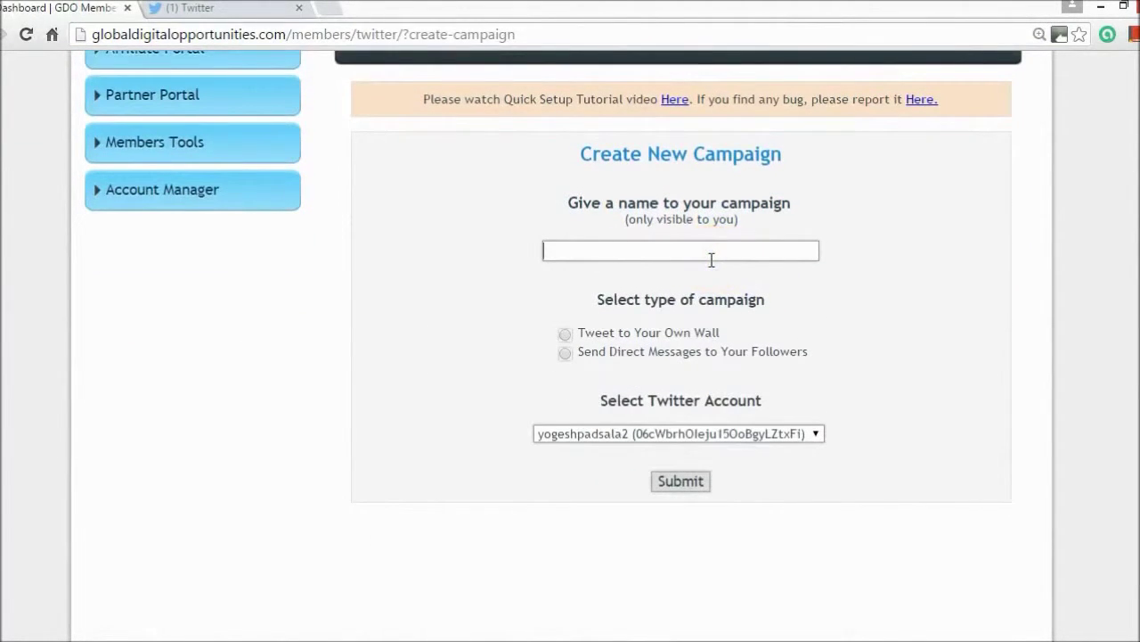
click(561, 360)
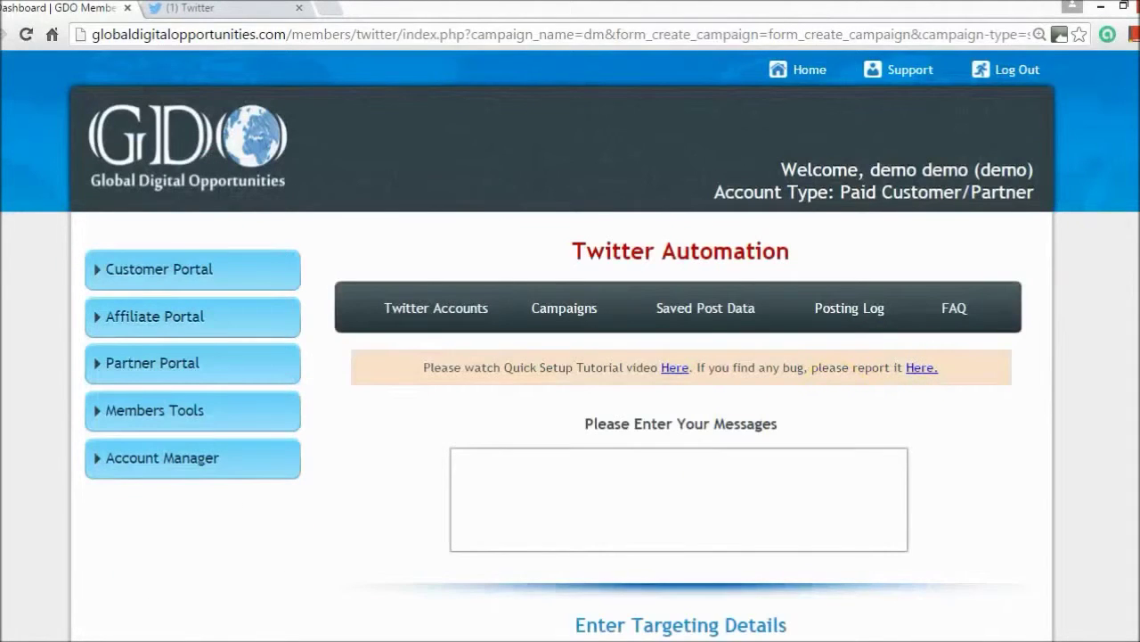
- Enter "hey" as the direct message text for the dm campaign and view its targeting and posting schedule settings
scroll(688, 356, down, 3)
click(688, 284)
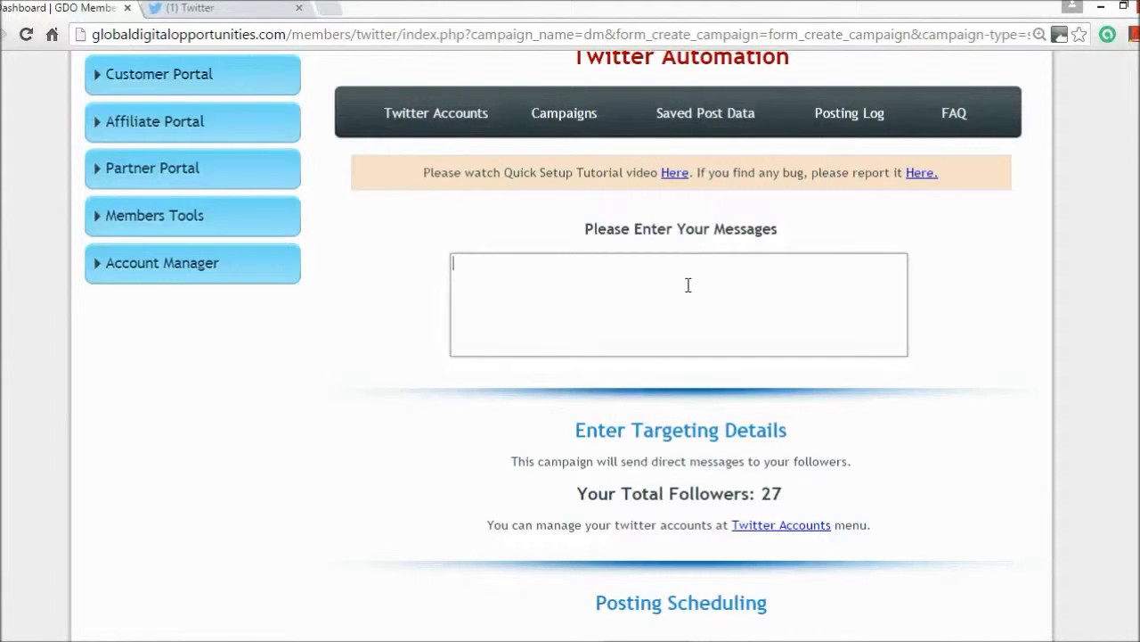
click(688, 284)
text(hey)
scroll(806, 332, down, 2)
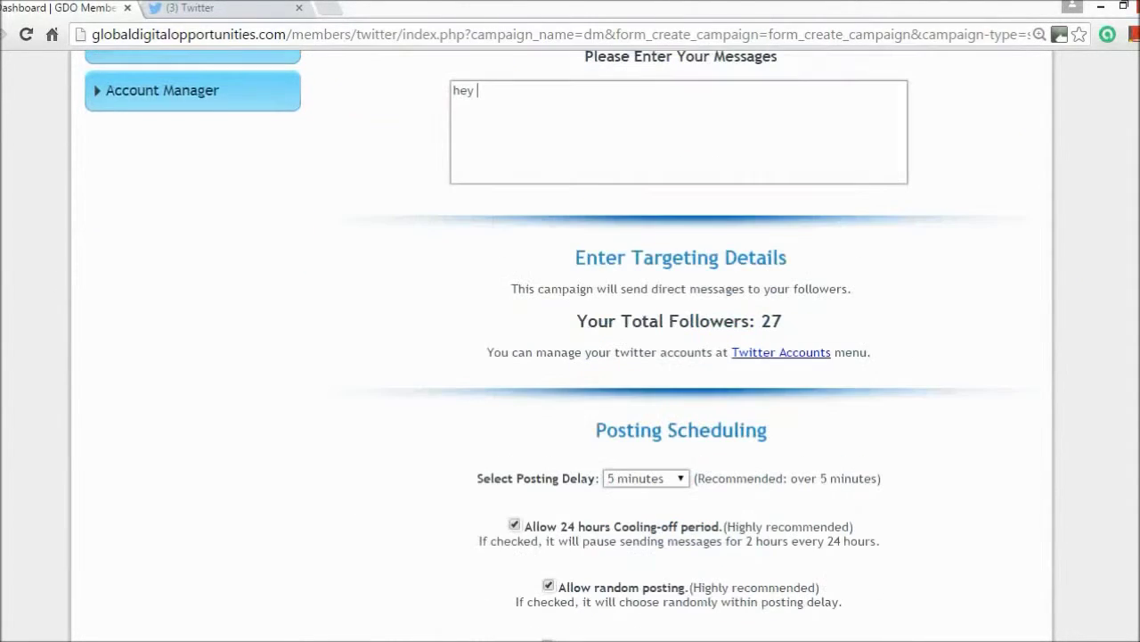
- Review the dm campaign's follower targeting, posting delay choices, cooling-off, random posting and unique message options, and message text
drag(806, 331, 760, 319)
click(1036, 326)
scroll(1037, 326, down, 2)
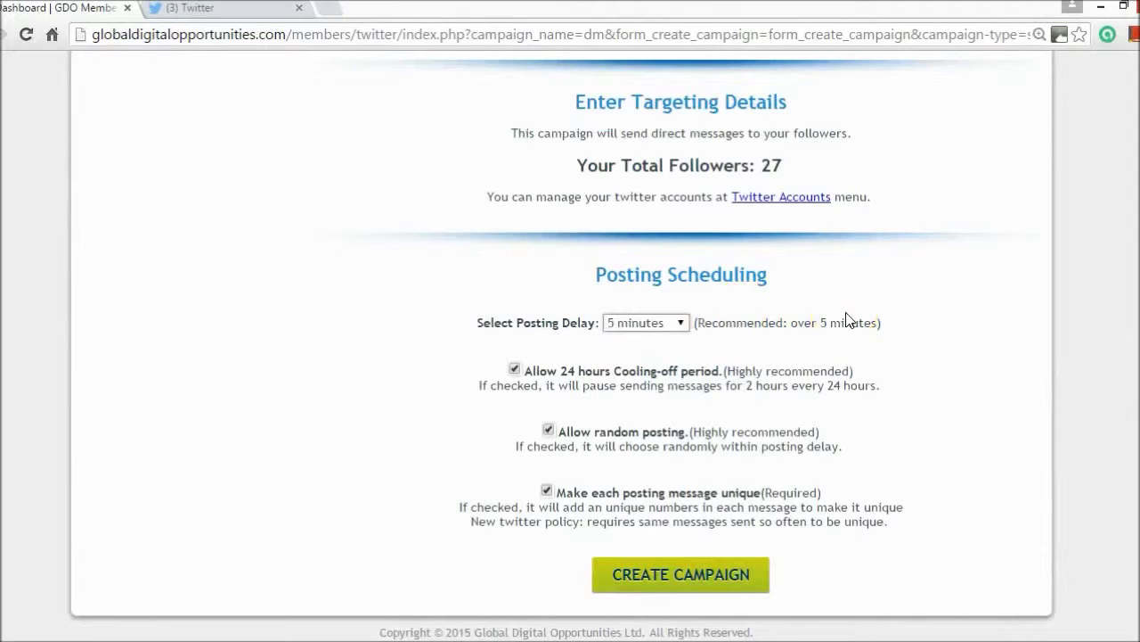
click(642, 320)
click(643, 322)
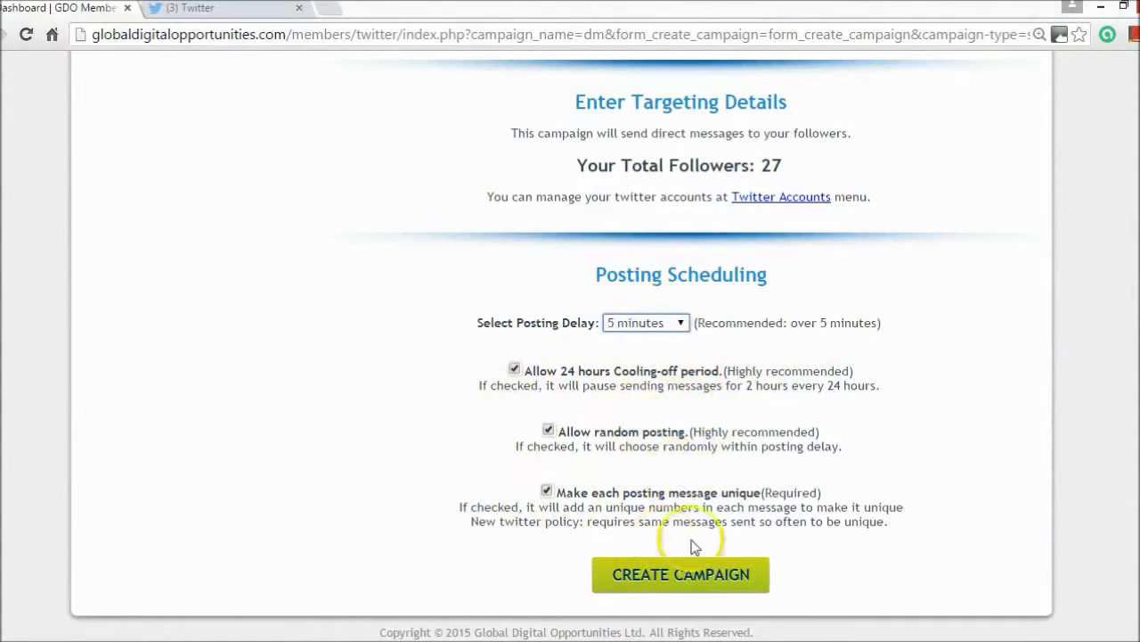
key(Home)
scroll(570, 357, down, 5)
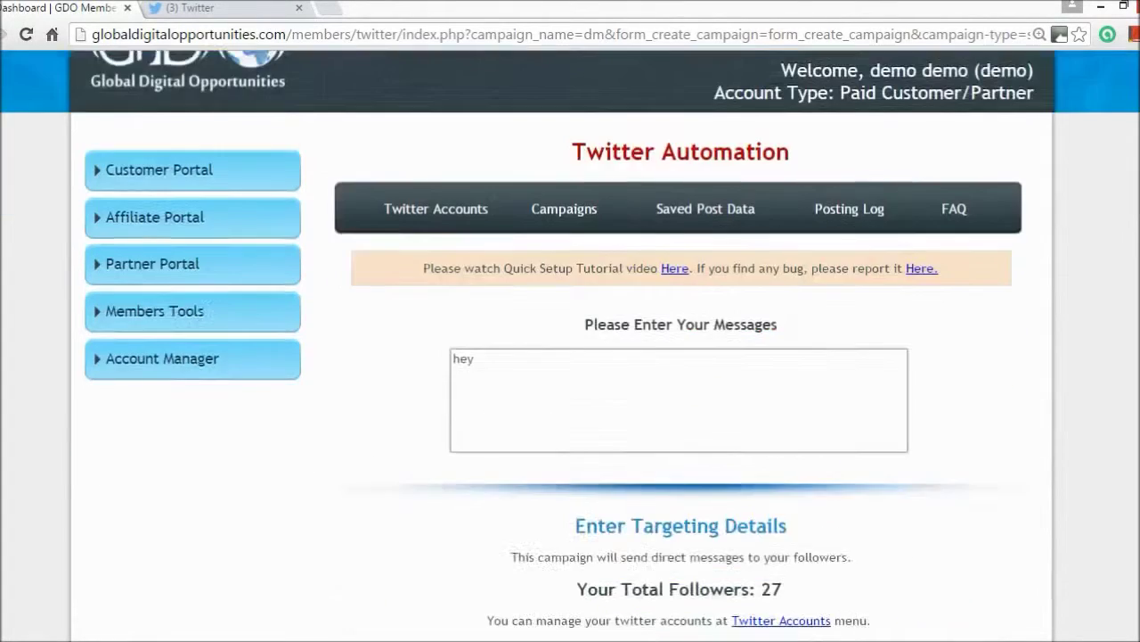
scroll(570, 356, down, 3)
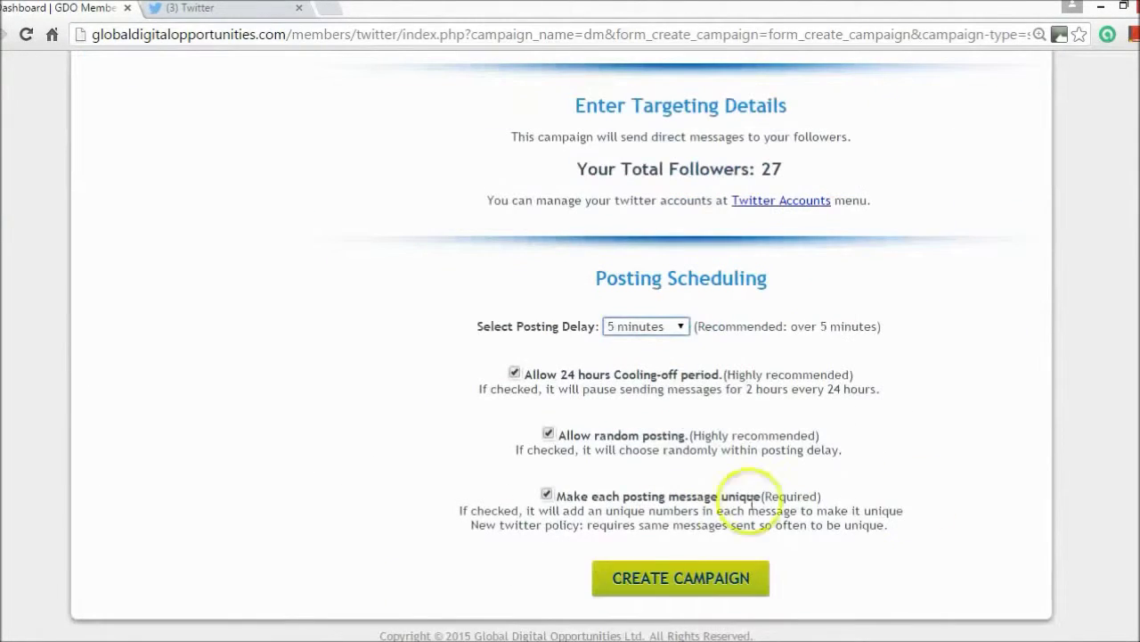
key(Home)
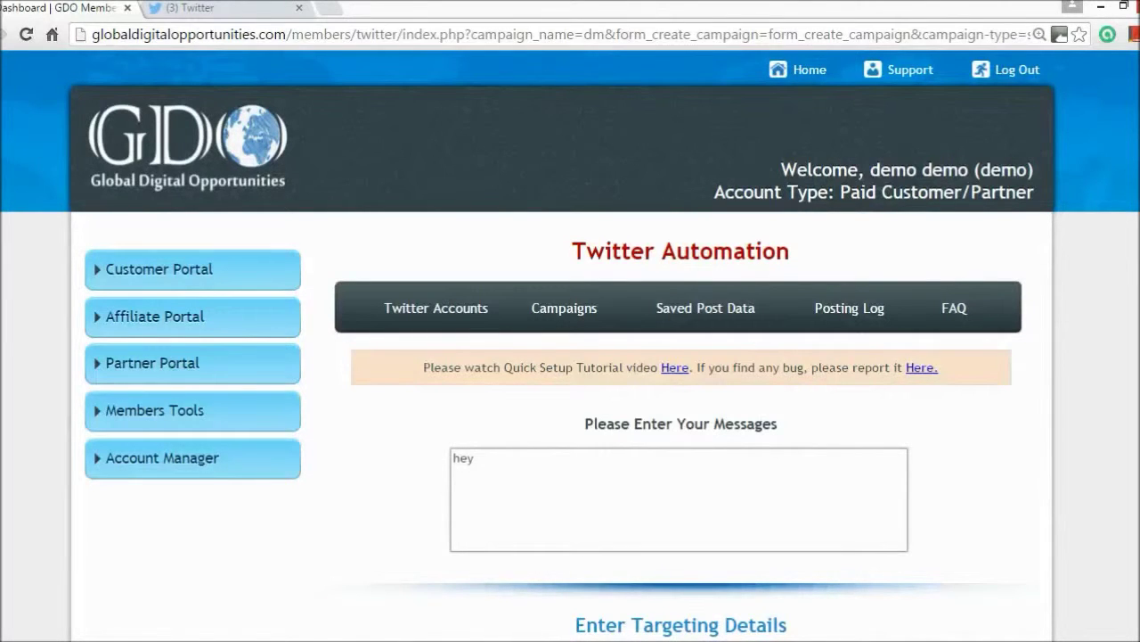
- Switch to Twitter and follow the third account suggested under Who to follow
click(221, 11)
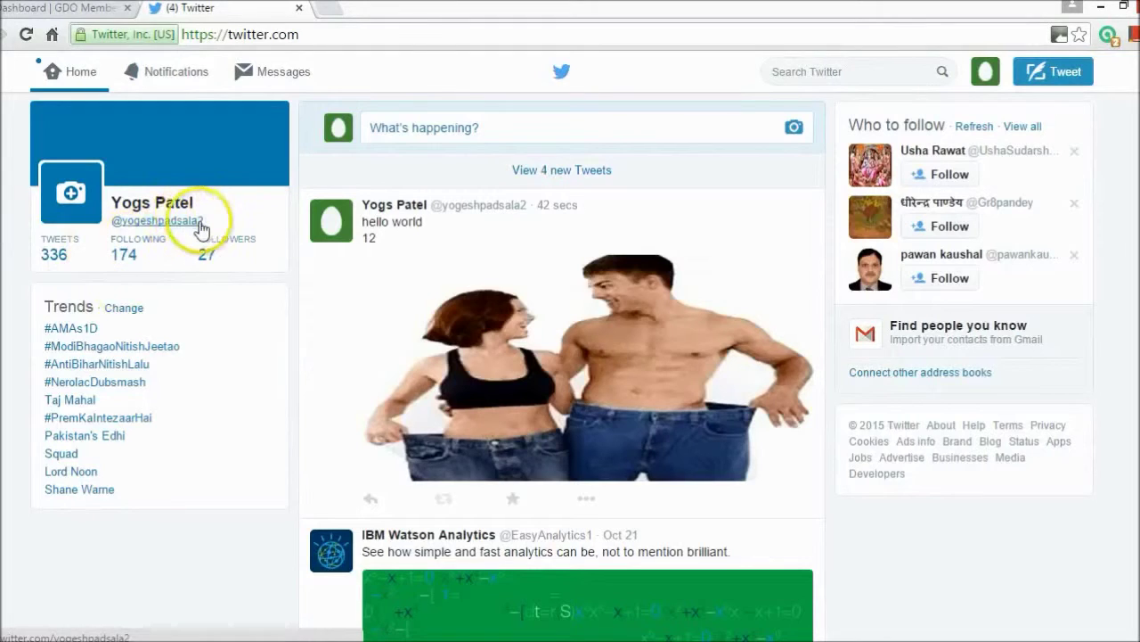
mouse_move(881, 179)
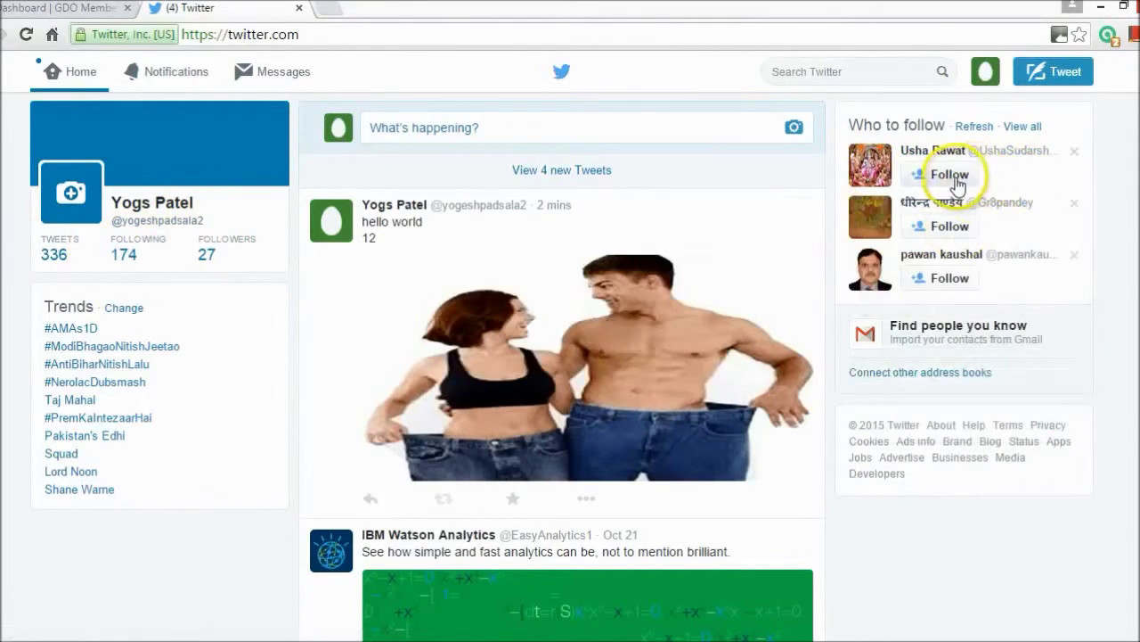
click(947, 277)
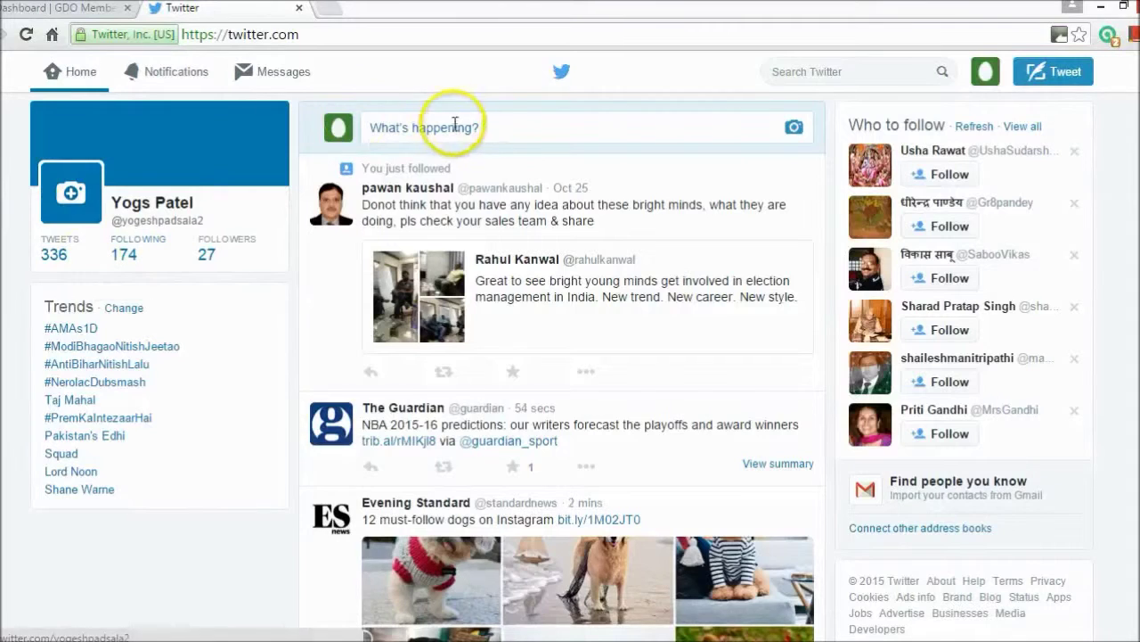
click(861, 69)
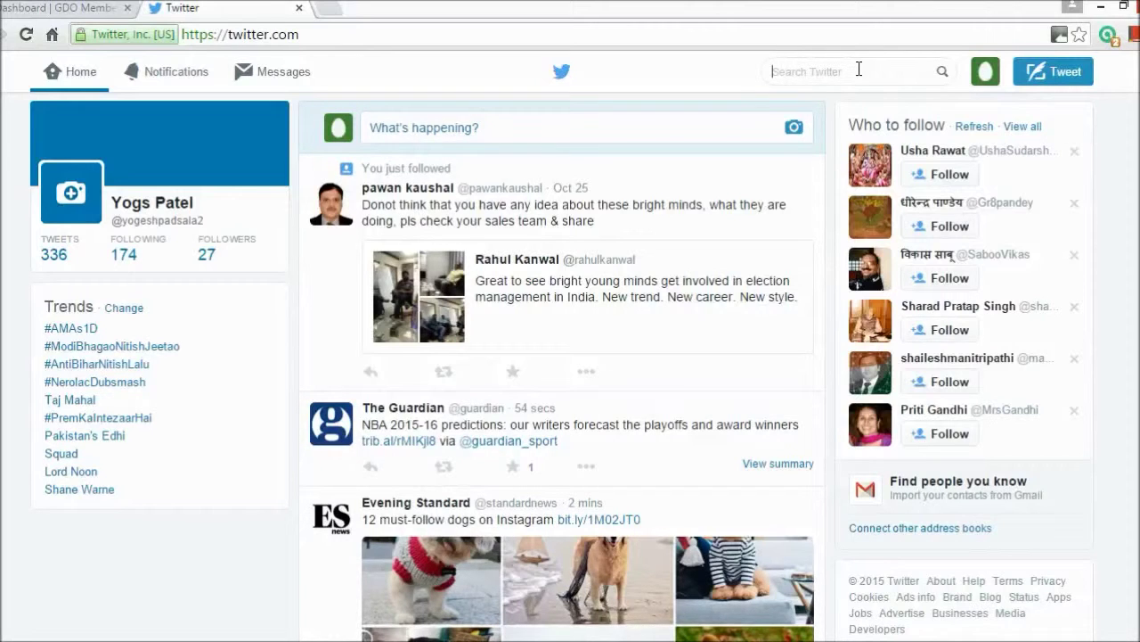
text(ray hi)
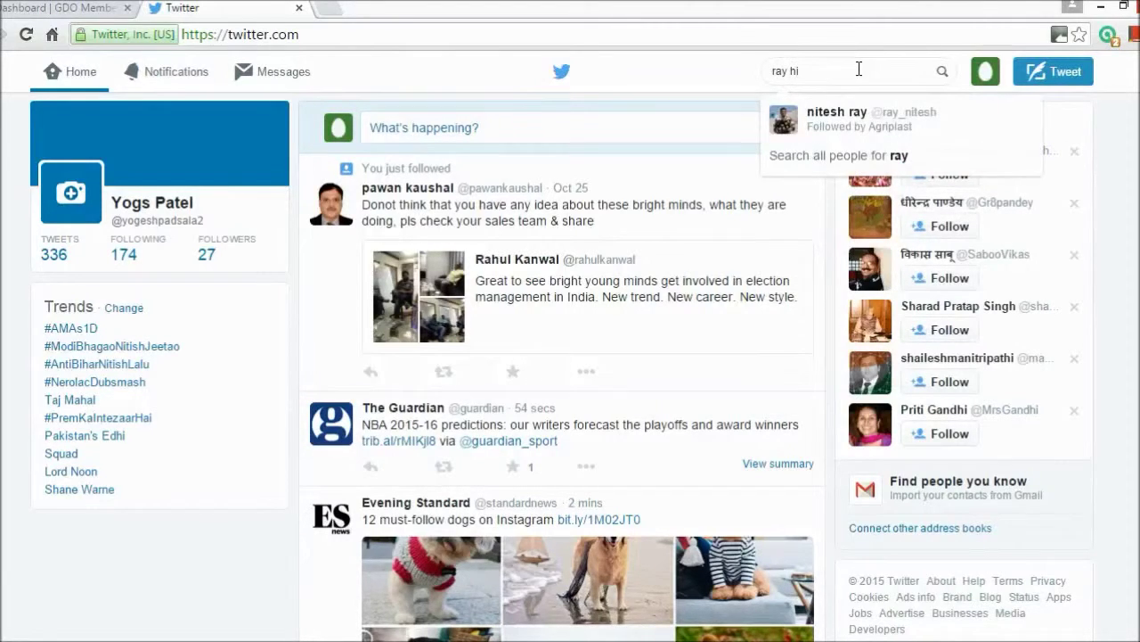
text(gdon)
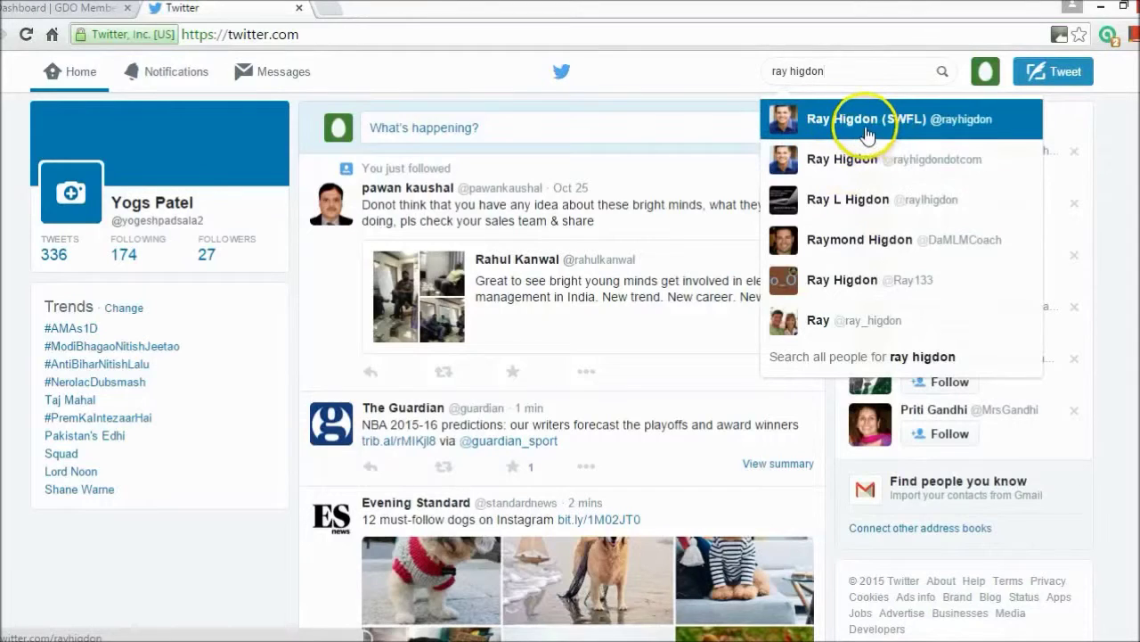
click(845, 159)
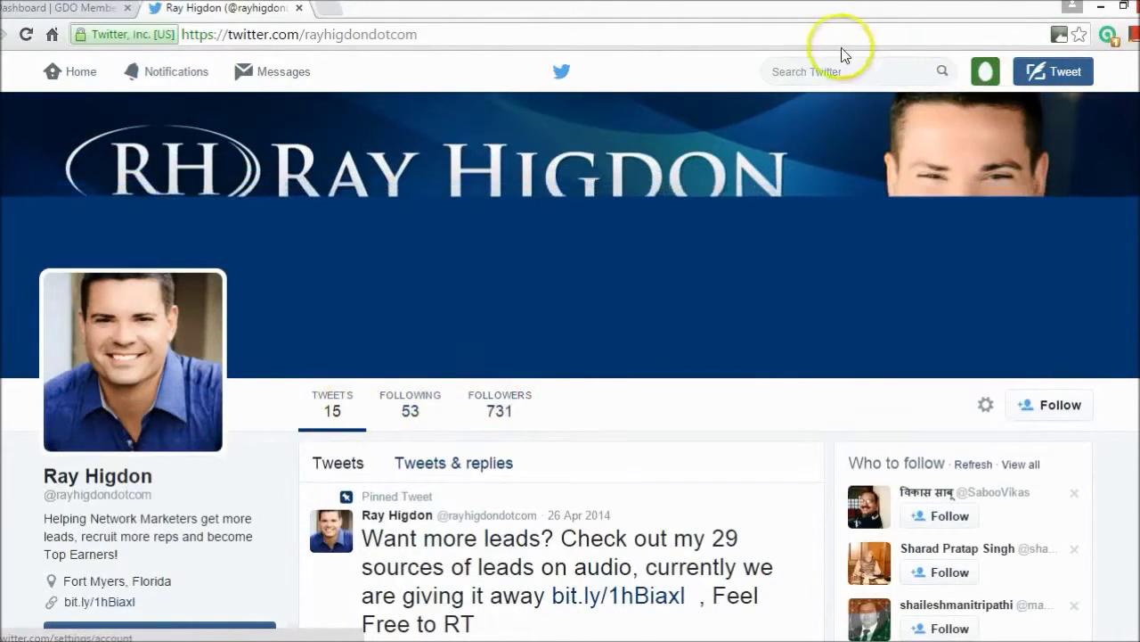
click(825, 71)
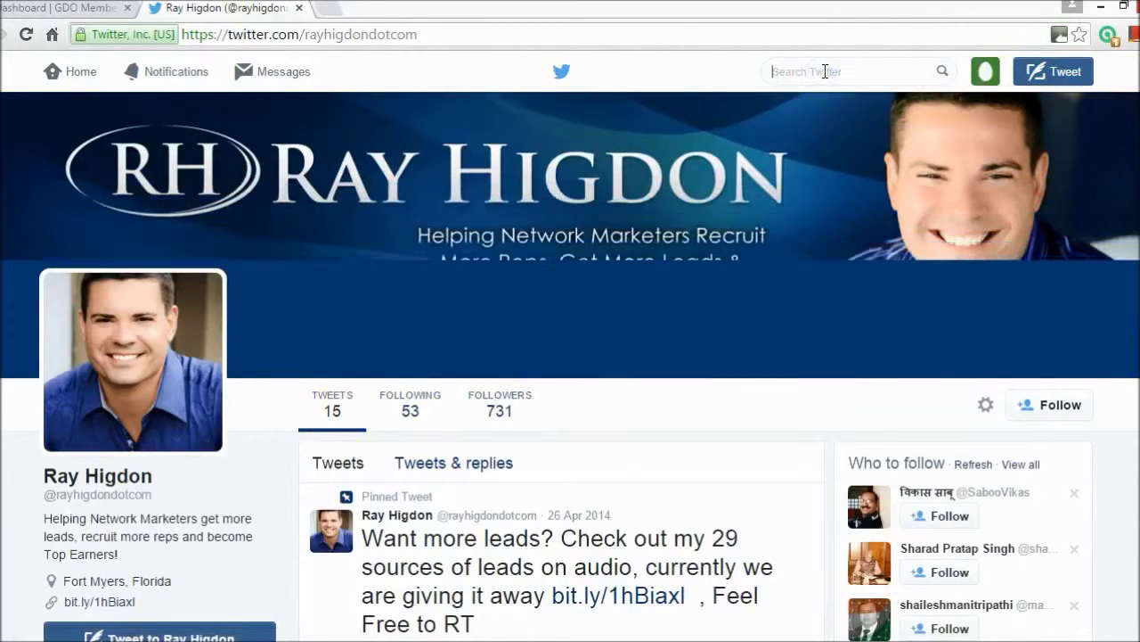
text(ray)
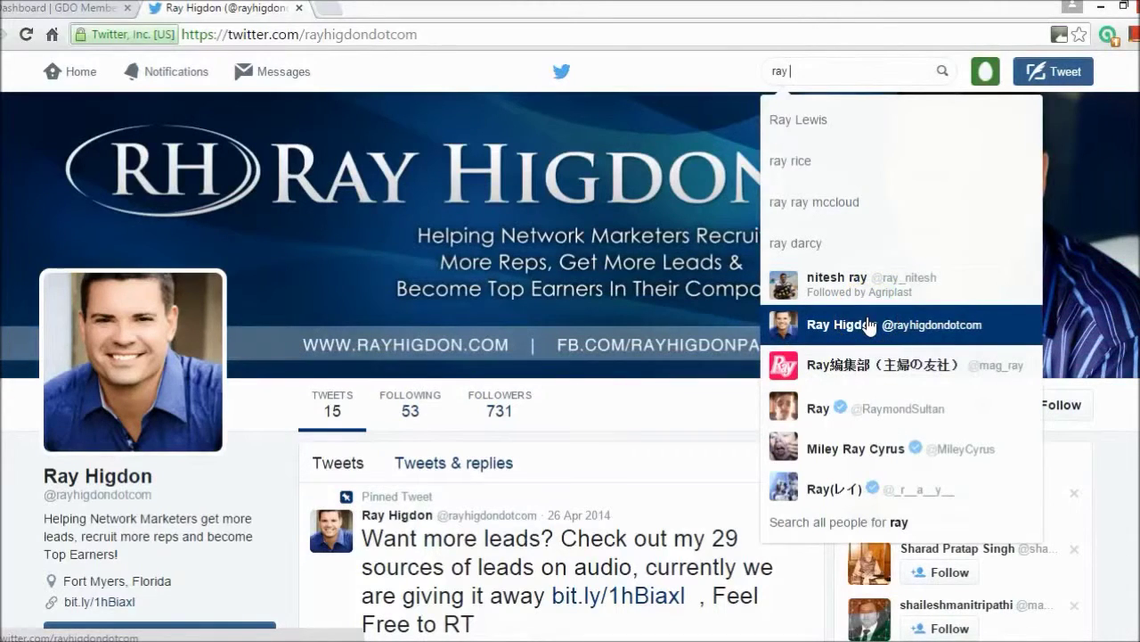
text(higdon)
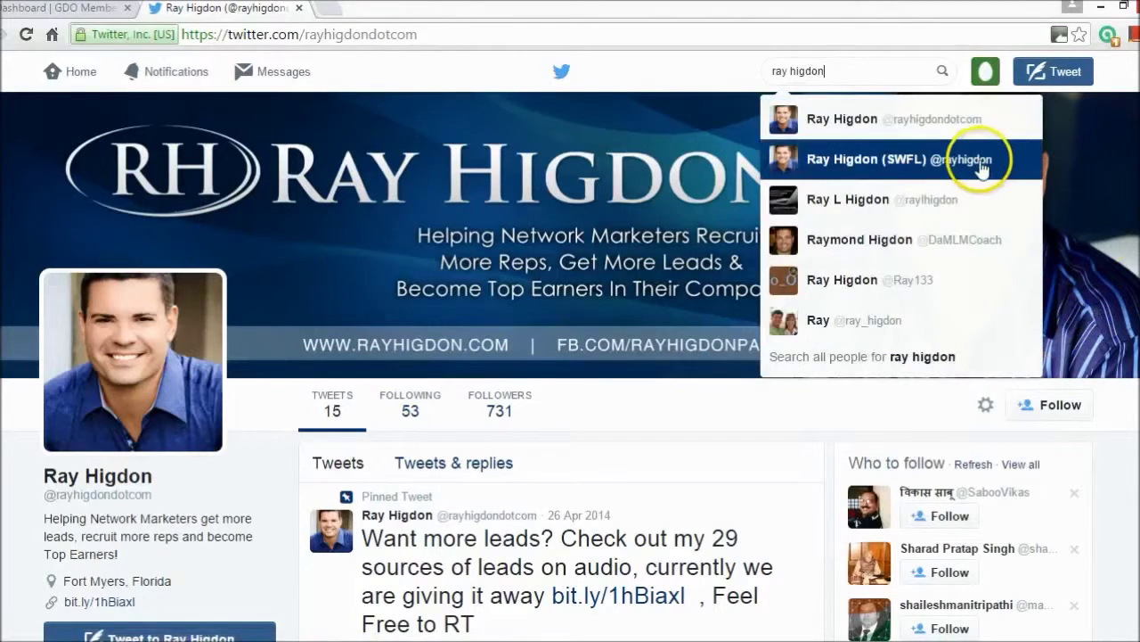
click(980, 160)
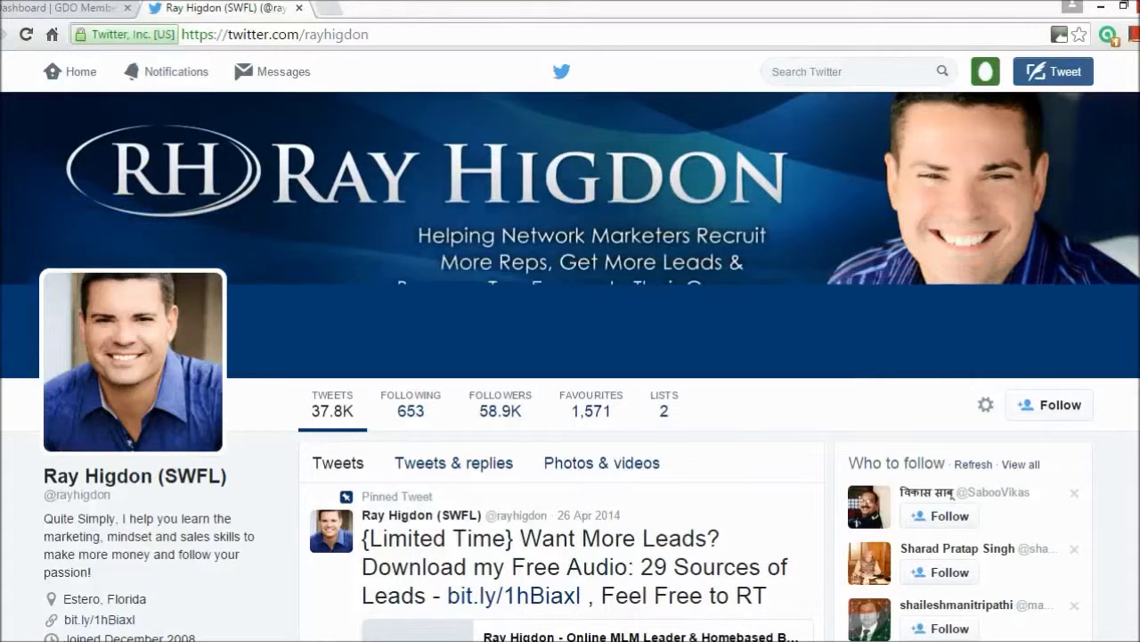
scroll(570, 357, down, 2)
scroll(570, 356, down, 2)
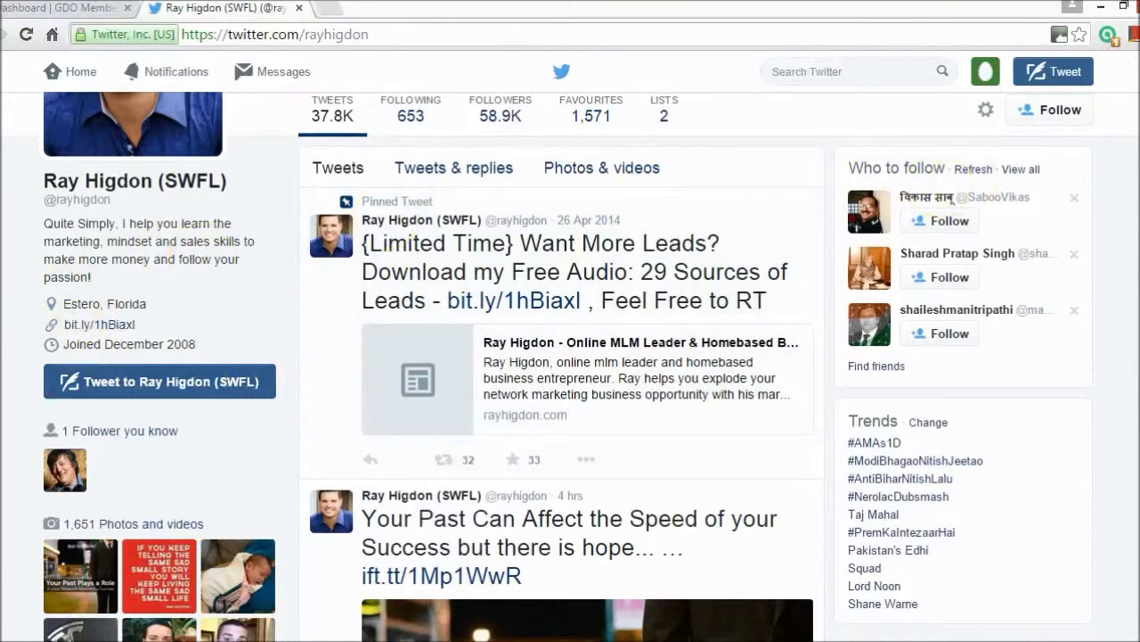
scroll(570, 356, up, 3)
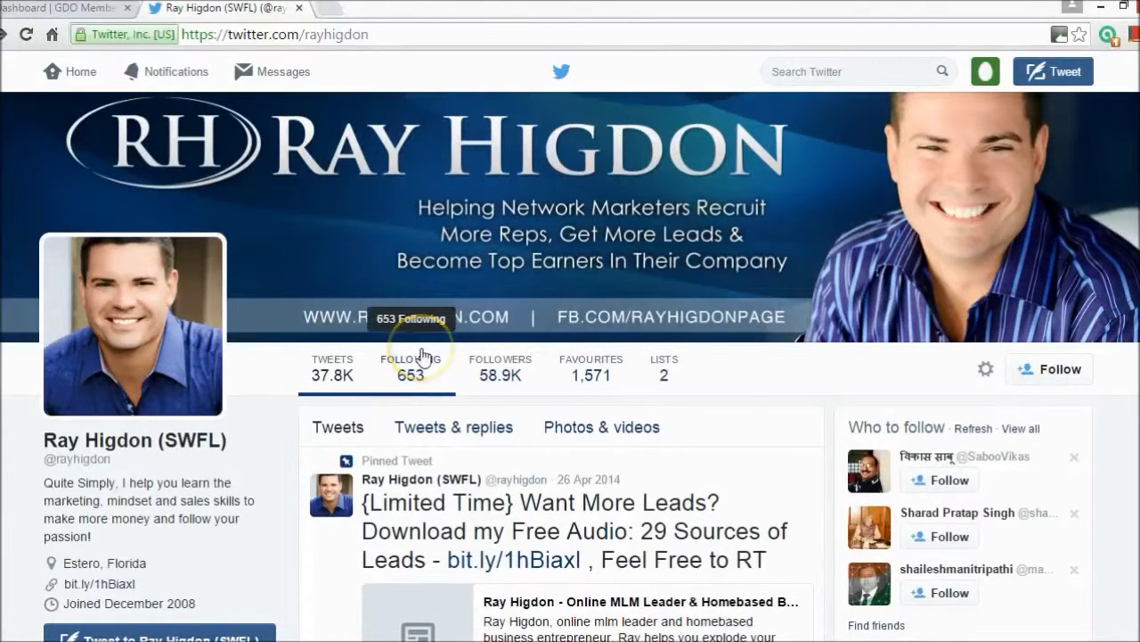
- Open the list of people following Ray Higdon (SWFL) and browse through the follower cards
click(510, 381)
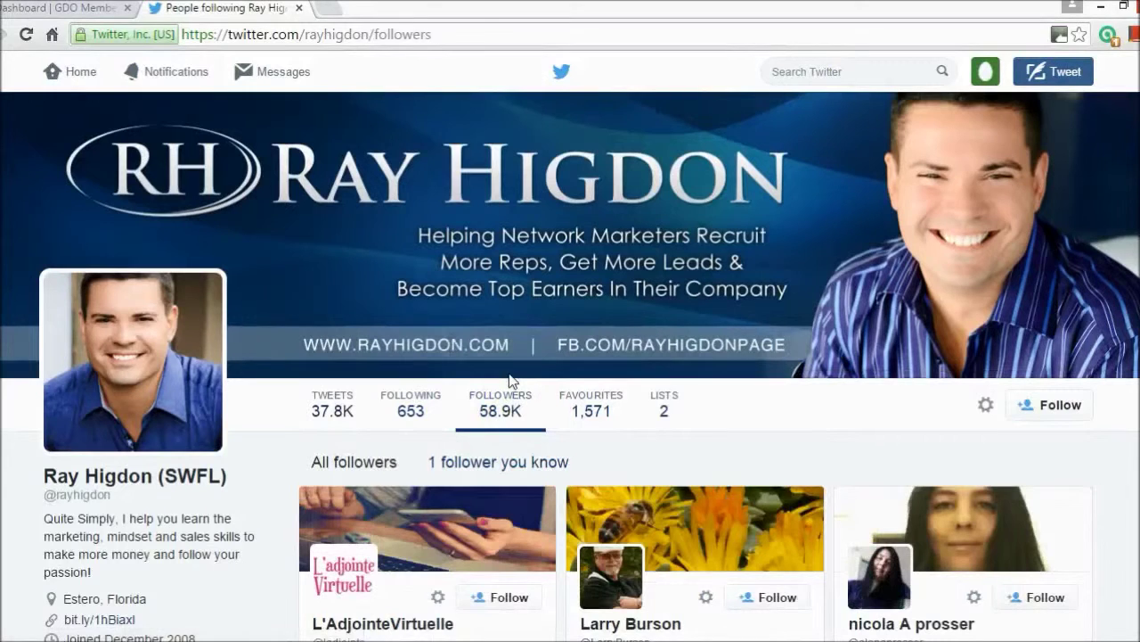
scroll(510, 379, down, 3)
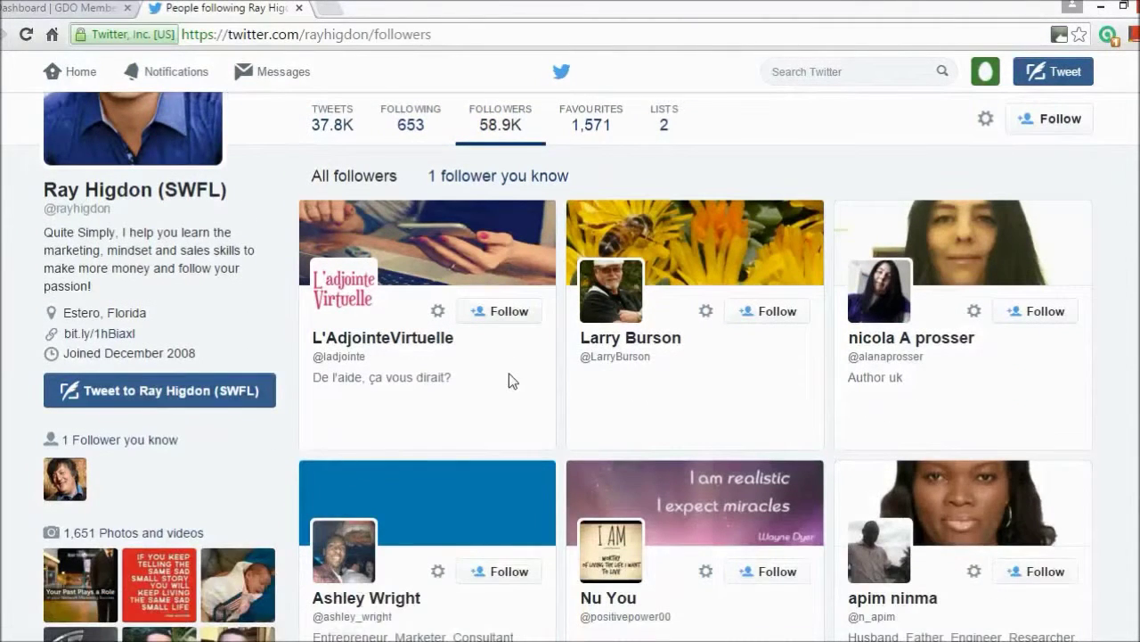
scroll(513, 381, down, 1)
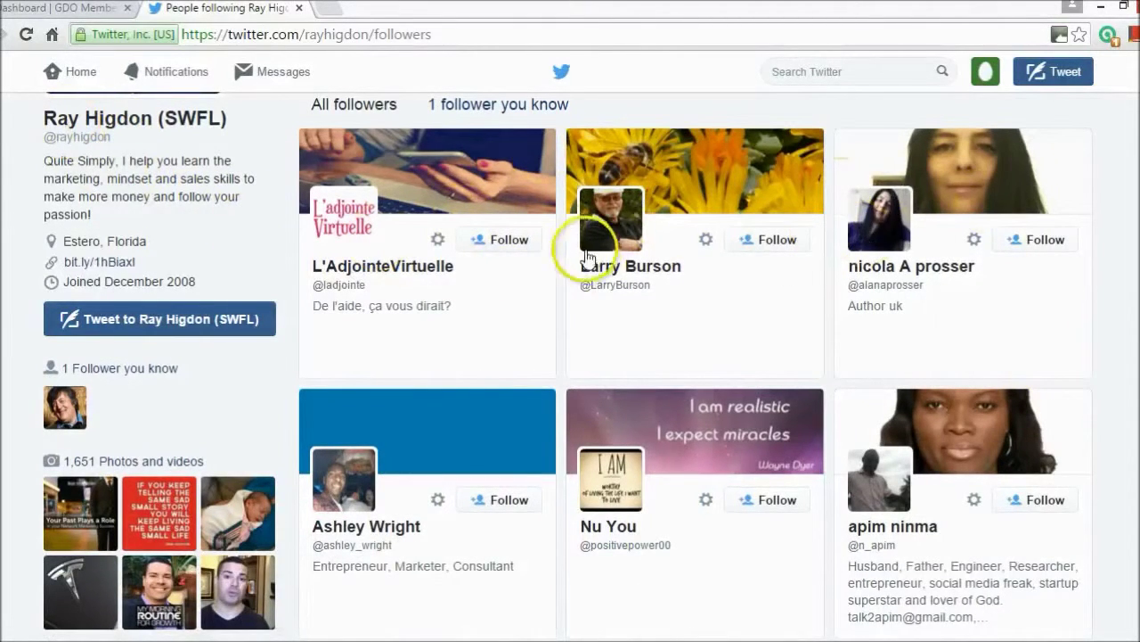
scroll(975, 246, down, 1)
scroll(695, 366, down, 6)
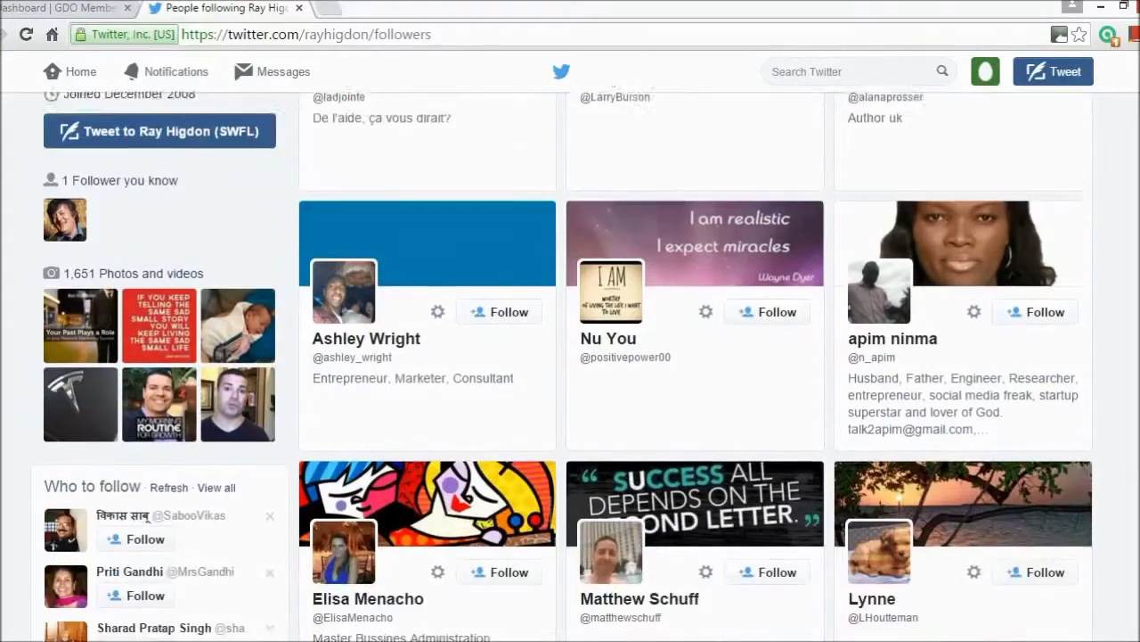
scroll(695, 365, down, 7)
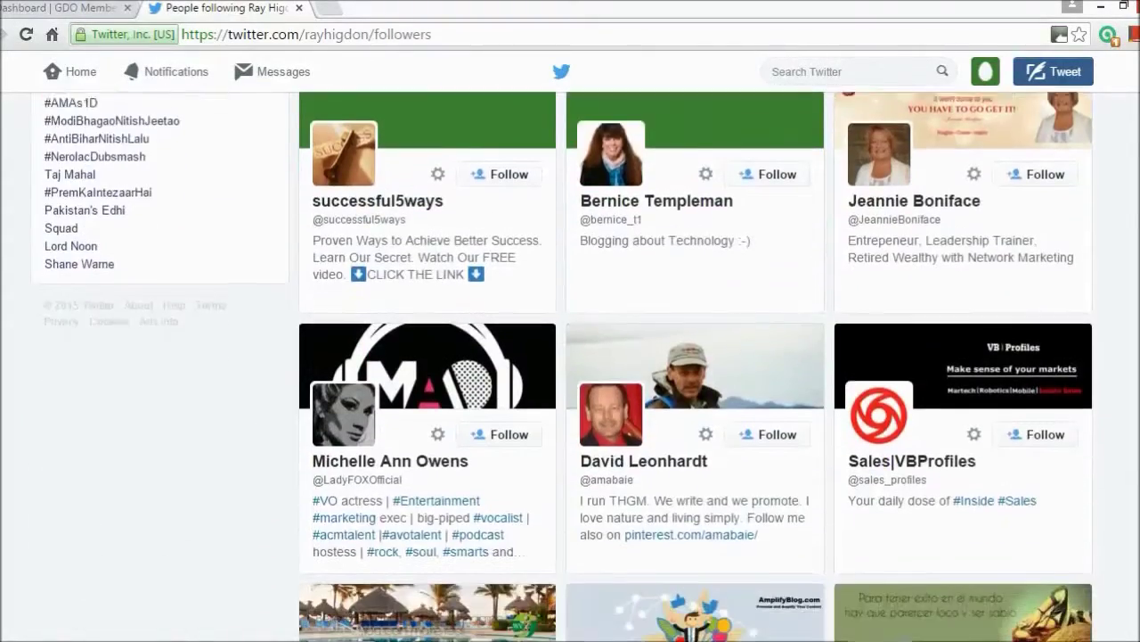
scroll(695, 365, up, 14)
scroll(566, 180, down, 5)
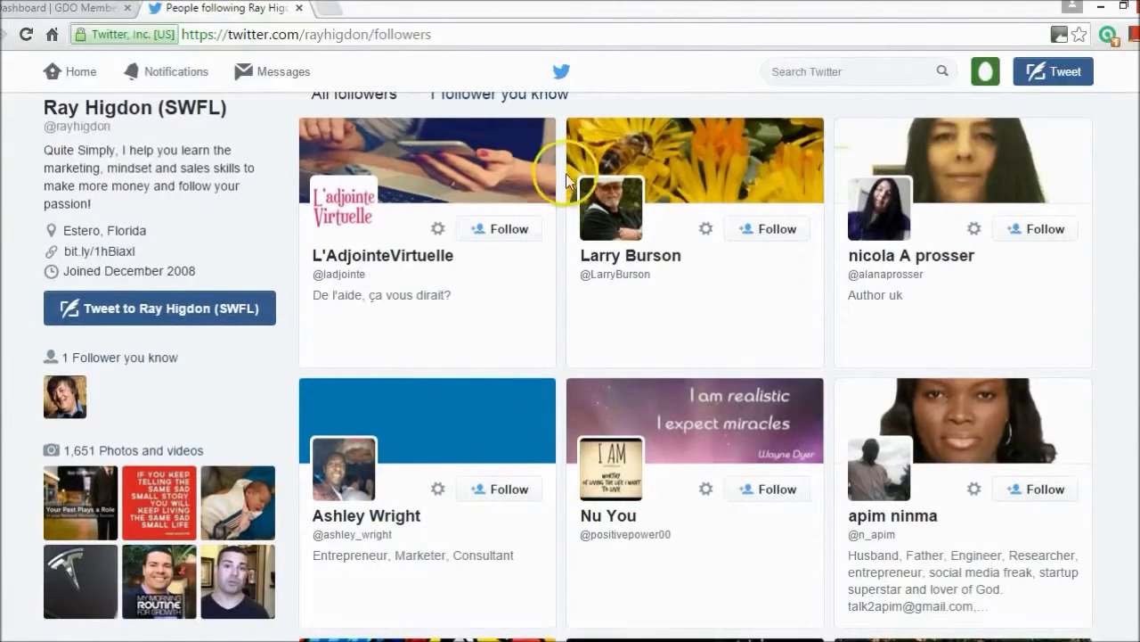
- Follow the first six accounts in Ray Higdon's followers list
click(504, 228)
click(782, 229)
click(1021, 228)
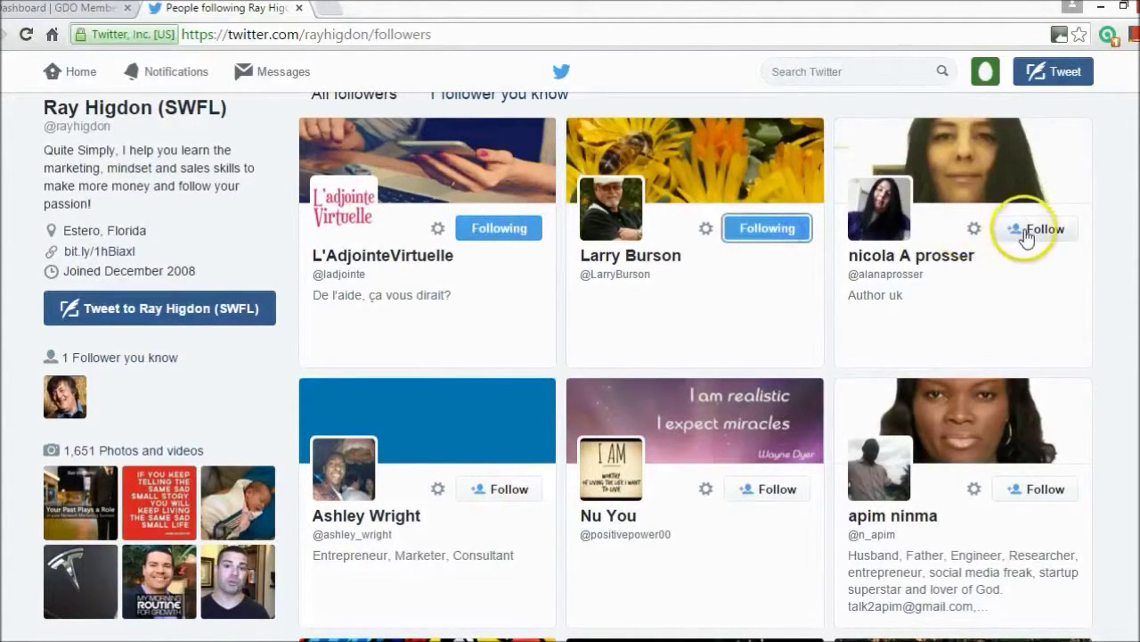
click(1029, 490)
click(768, 488)
click(473, 486)
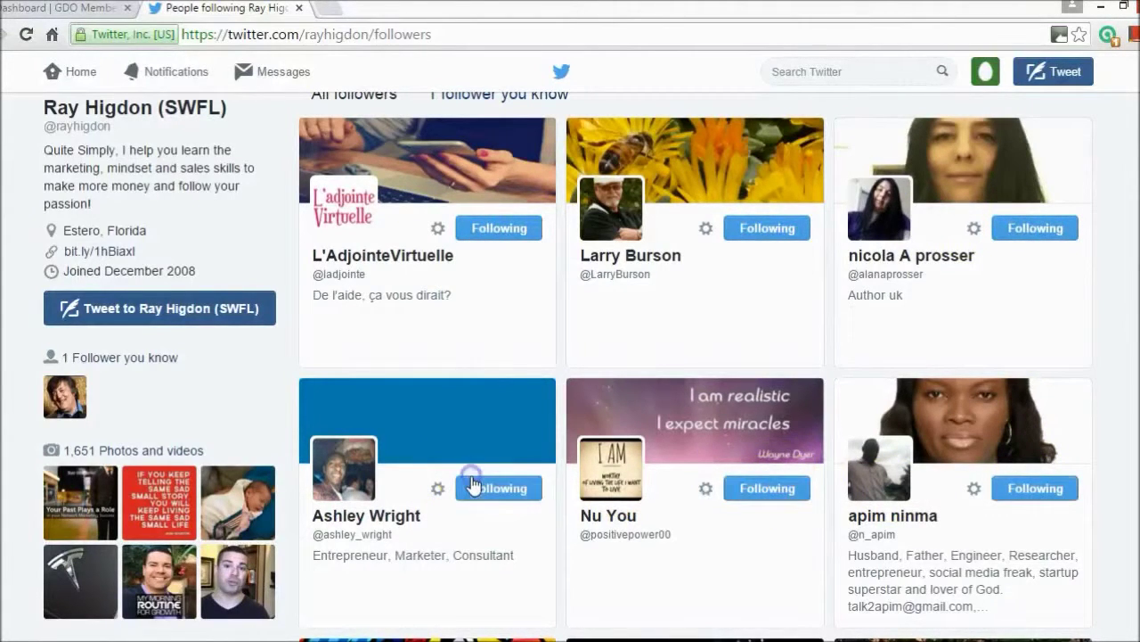
scroll(570, 365, down, 7)
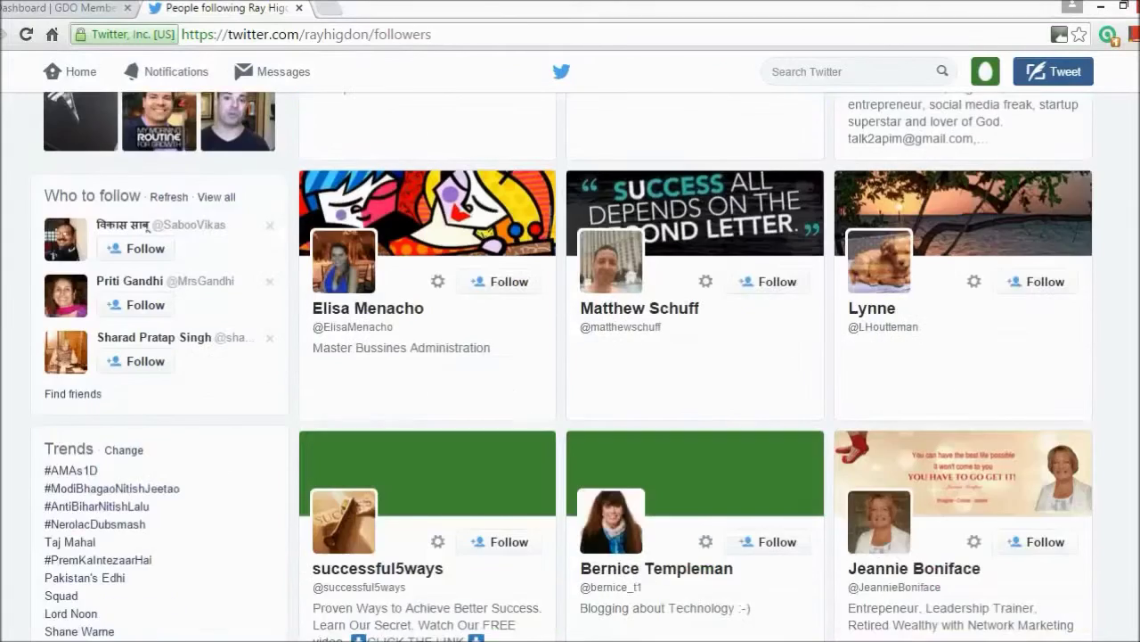
scroll(570, 365, up, 15)
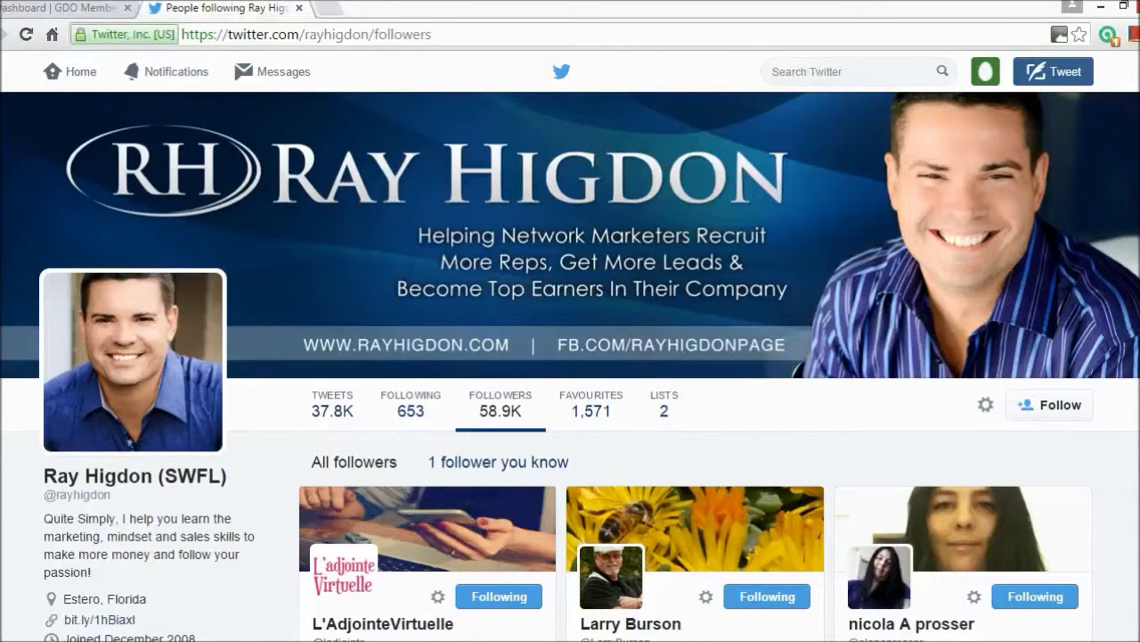
scroll(570, 367, down, 1)
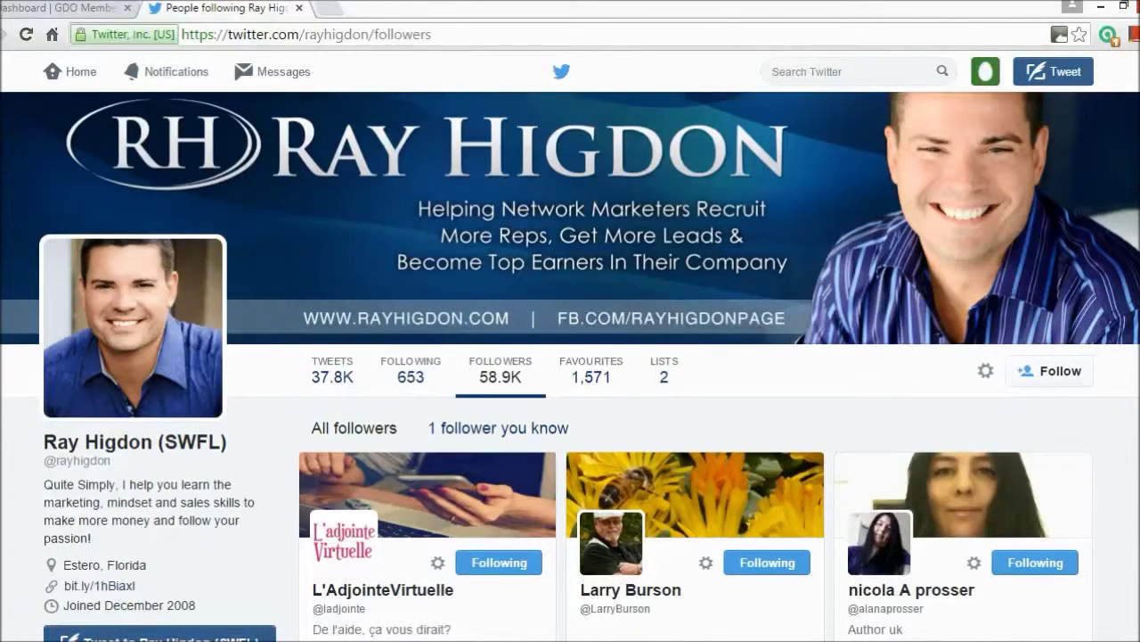
scroll(571, 366, down, 5)
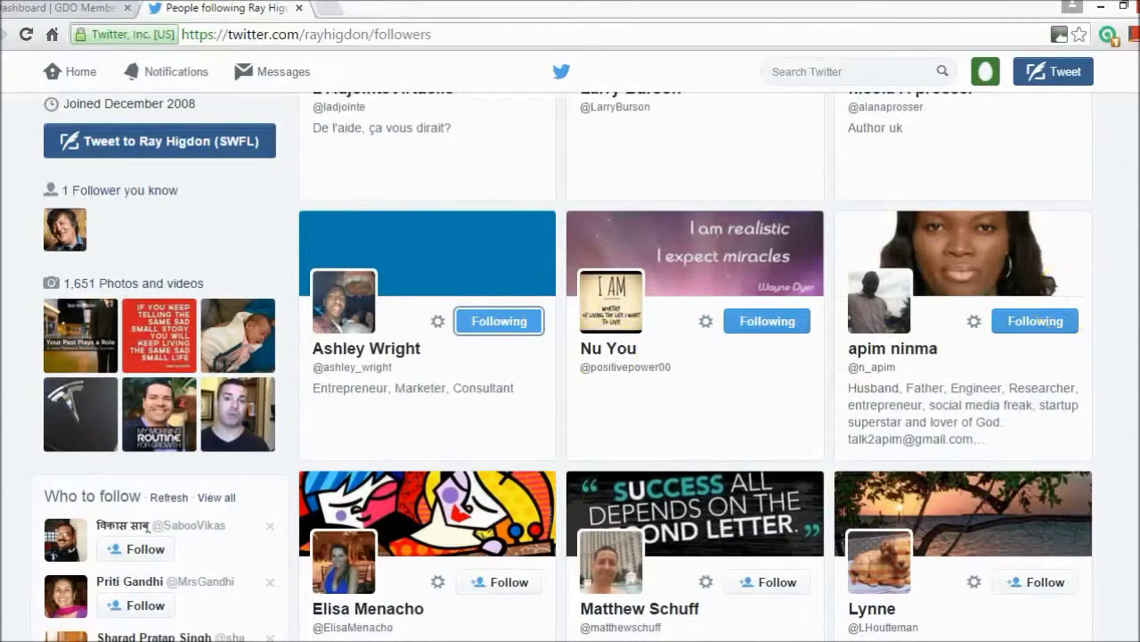
scroll(570, 366, up, 6)
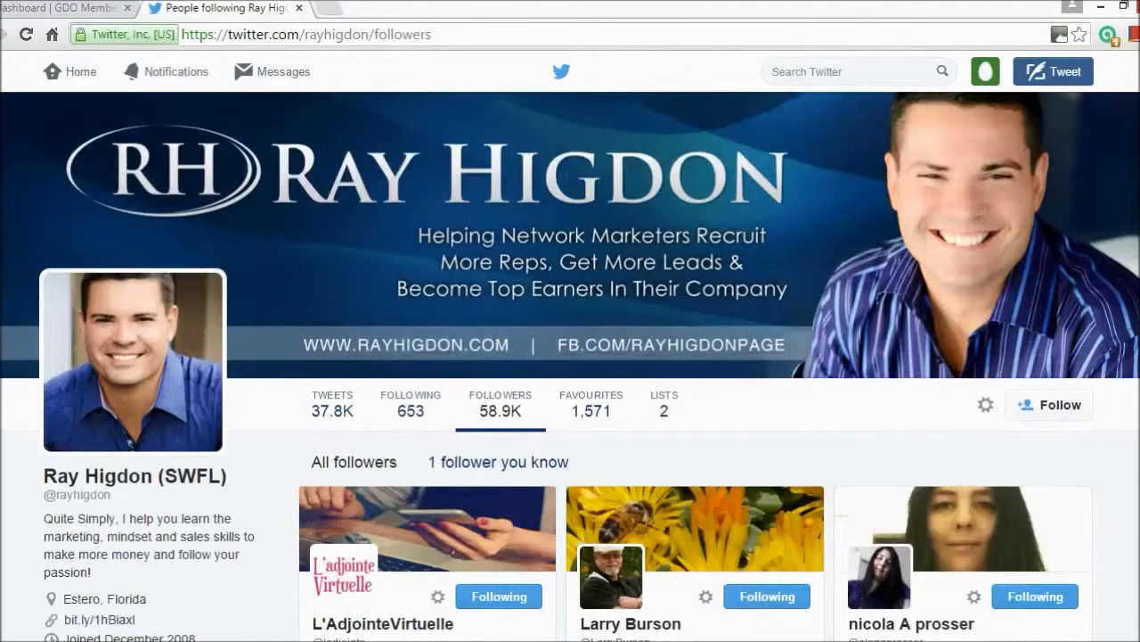
click(880, 68)
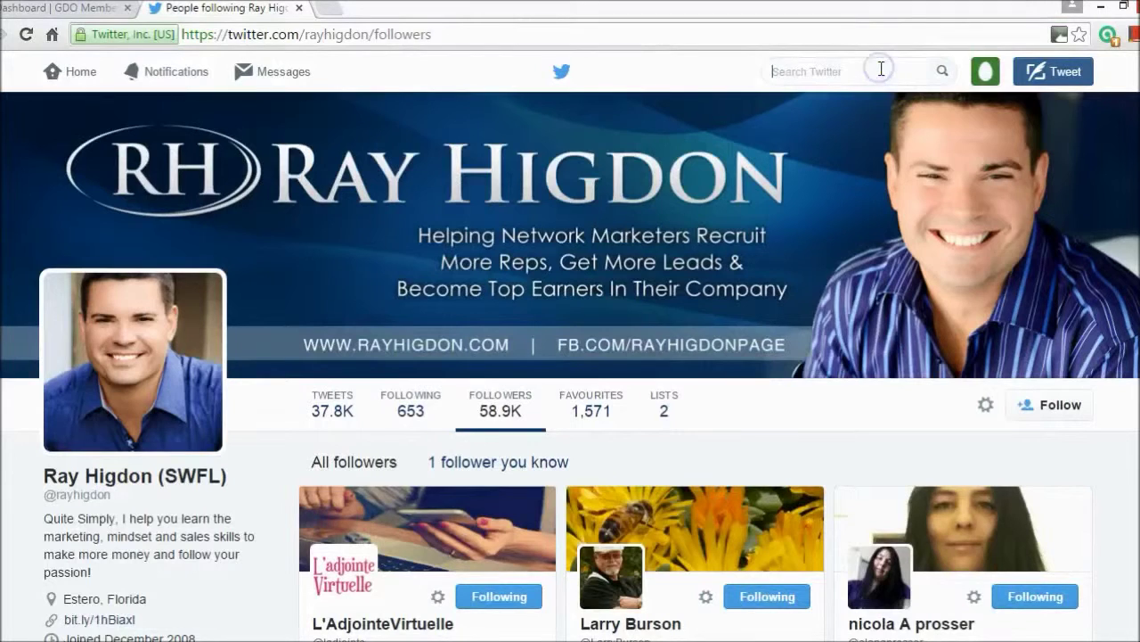
text(tin)
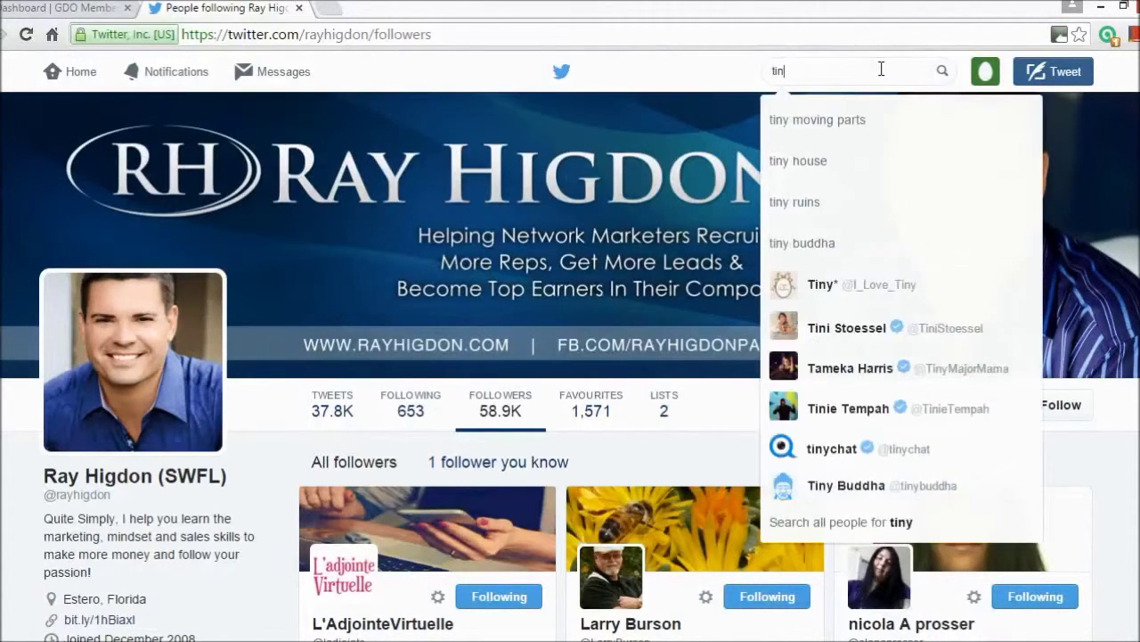
key(BackSpace)
key(BackSpace)
key(BackSpace)
text(ony)
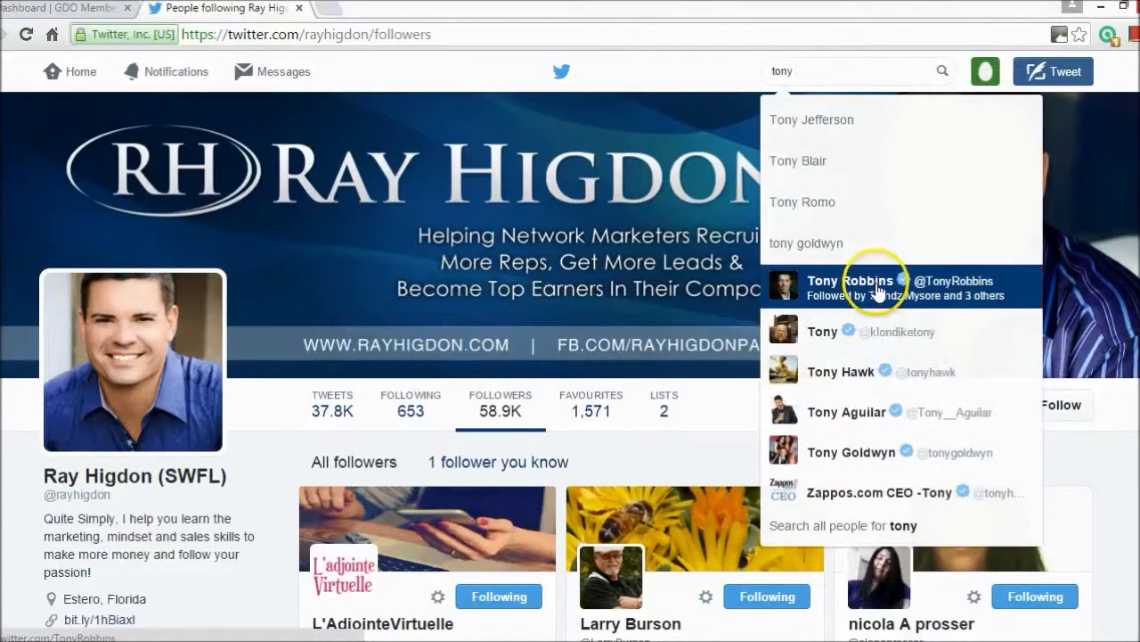
click(874, 288)
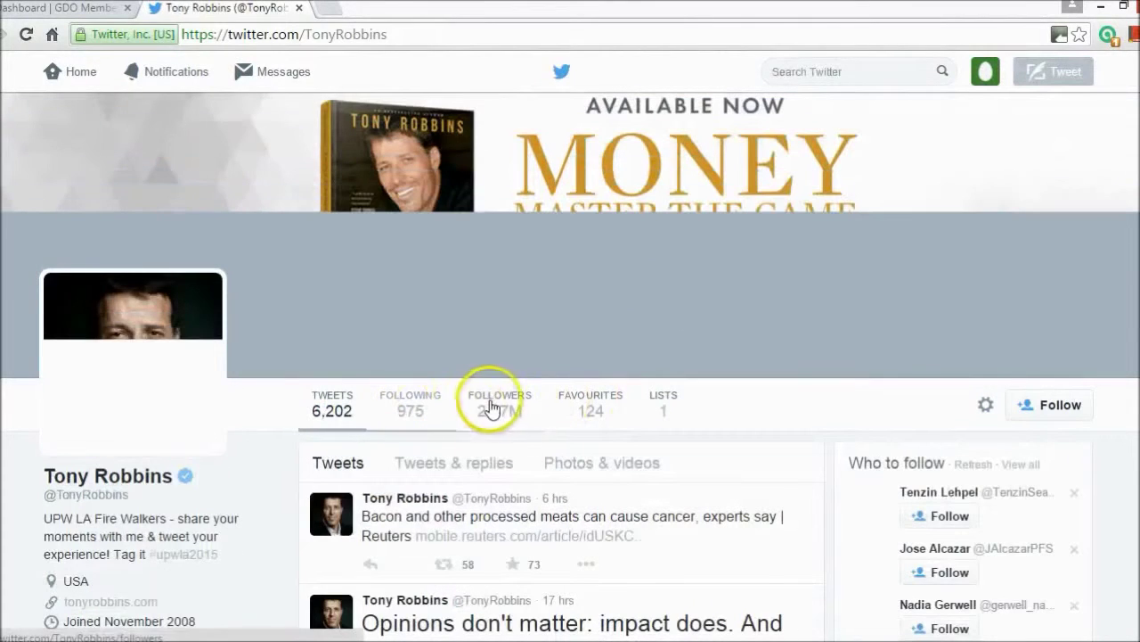
- Open the list of people following Tony Robbins and browse through the follower cards
click(503, 411)
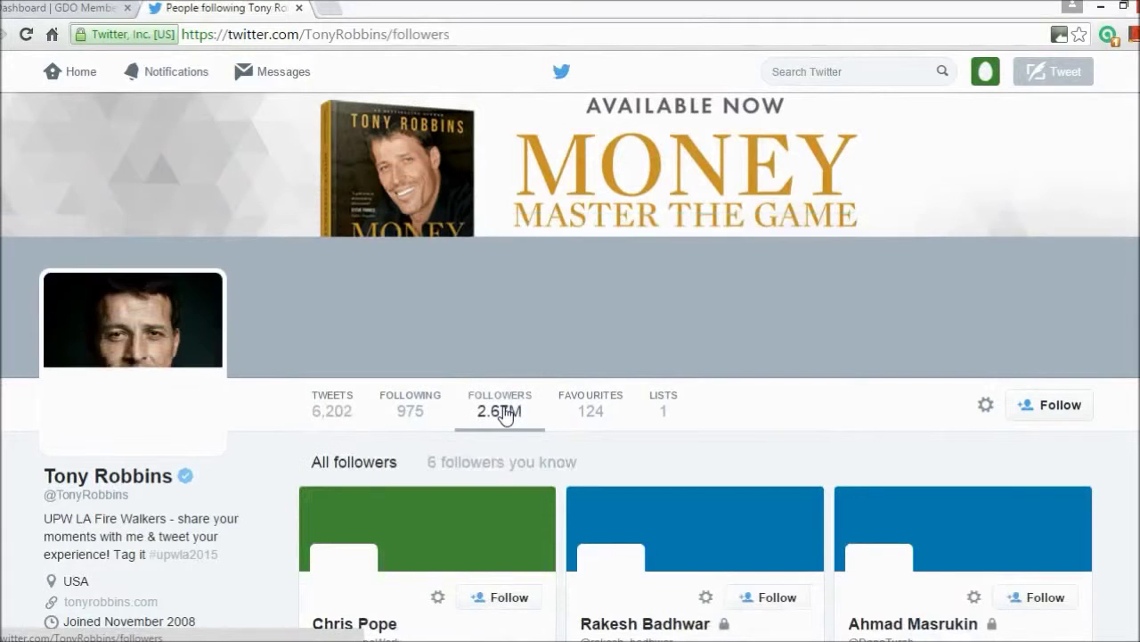
scroll(571, 357, down, 3)
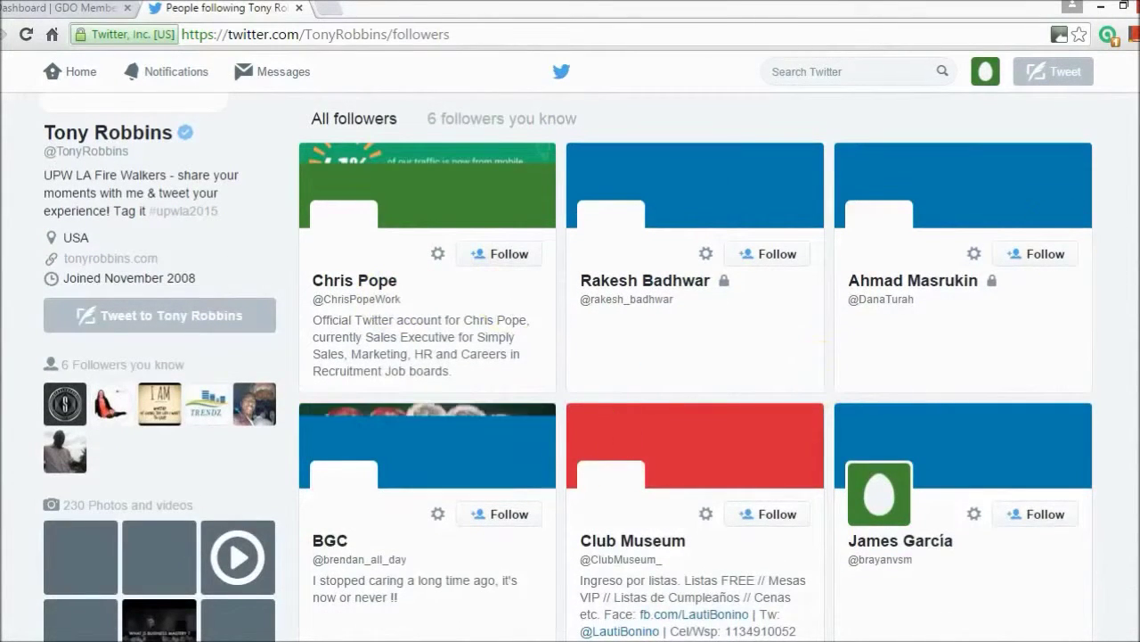
scroll(570, 356, down, 6)
scroll(570, 356, down, 3)
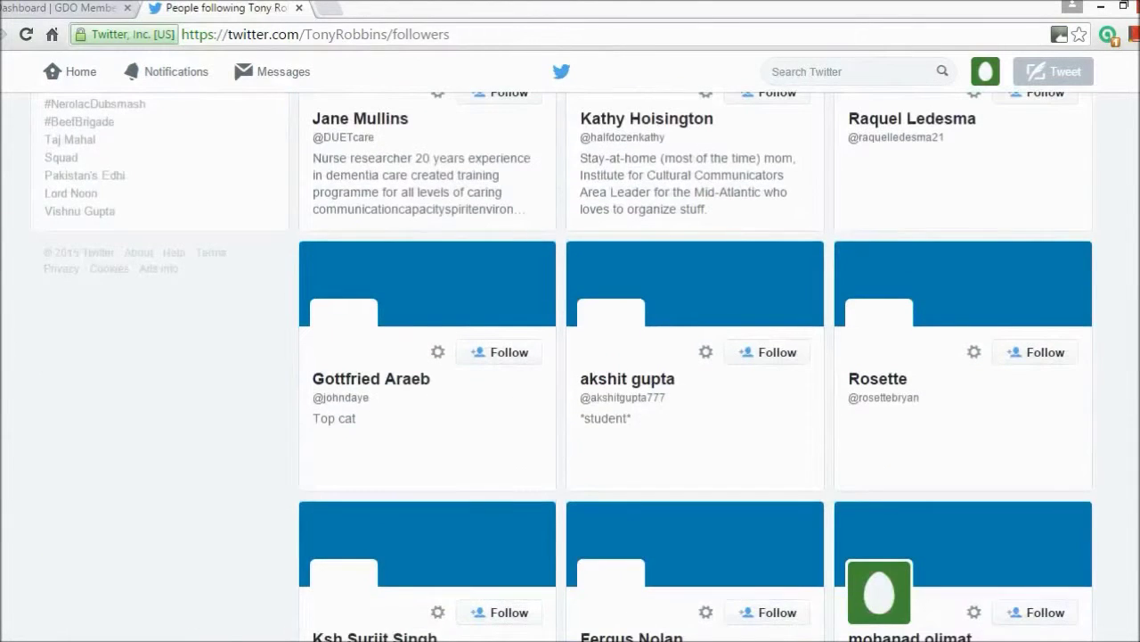
scroll(571, 357, up, 15)
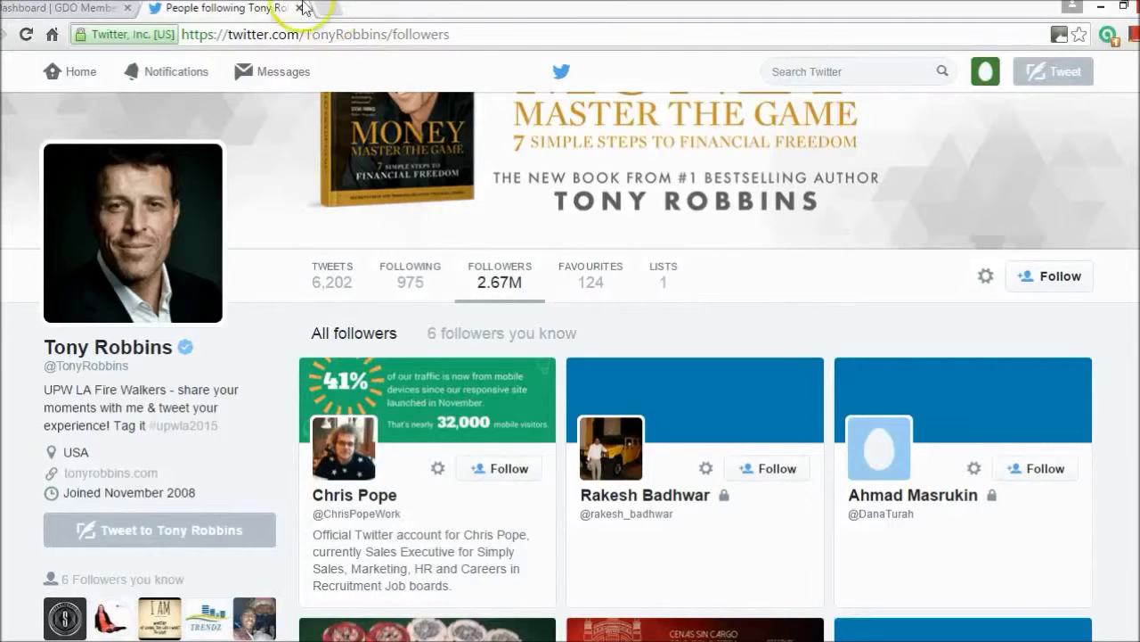
- Glance at the GDO Twitter Automation page, return to Twitter, and open the signed-in account's own profile to look over its tweets
click(71, 9)
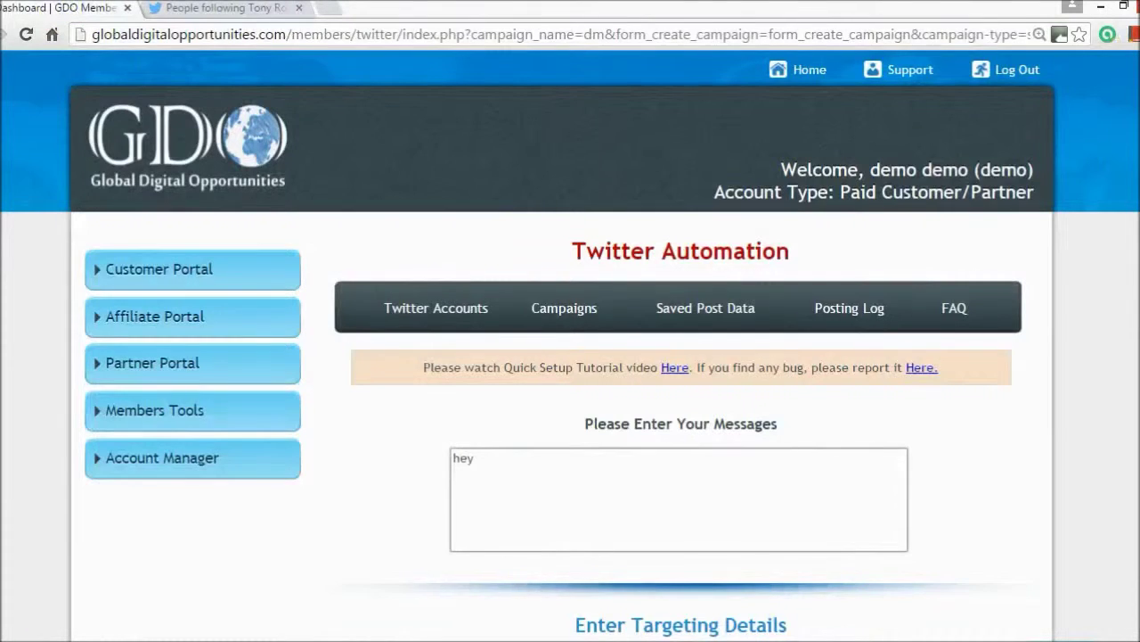
click(174, 8)
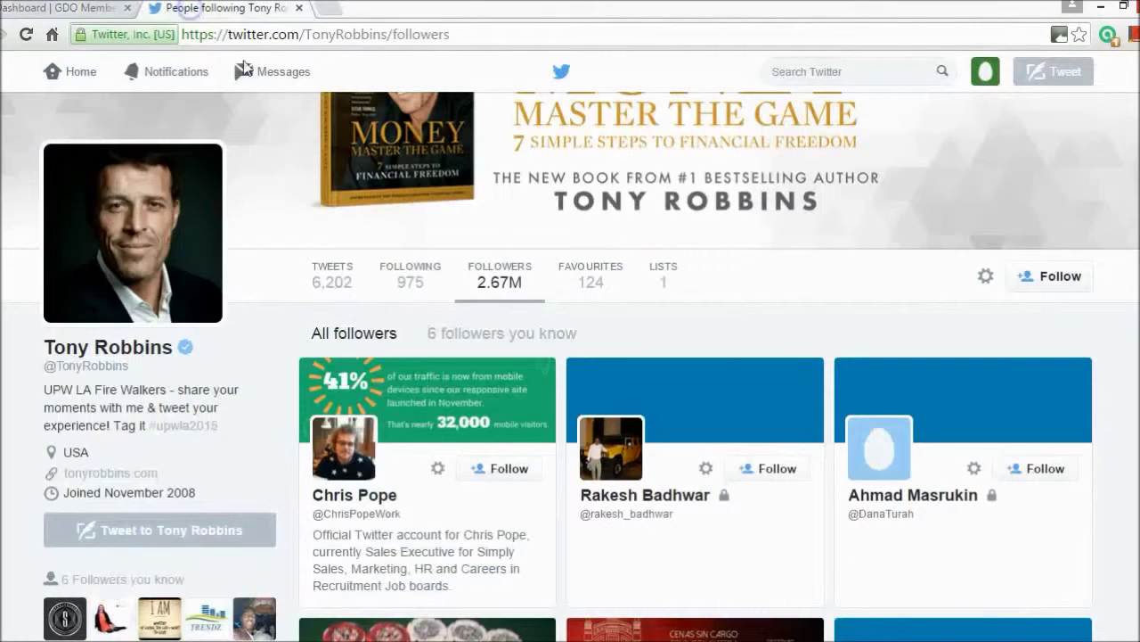
click(973, 73)
click(924, 125)
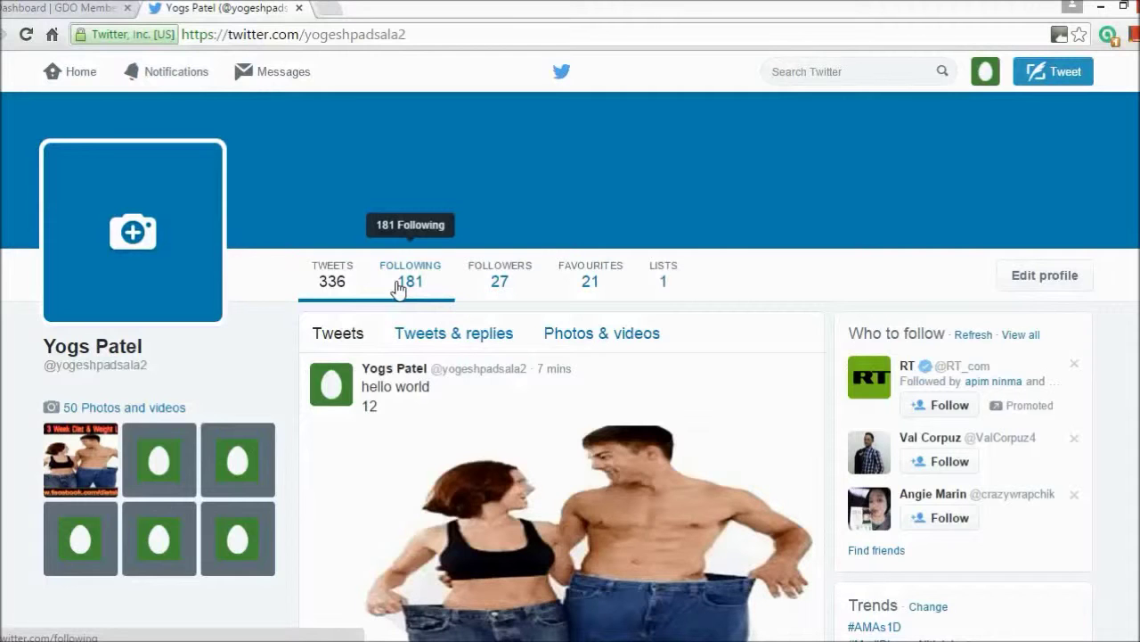
scroll(561, 400, down, 8)
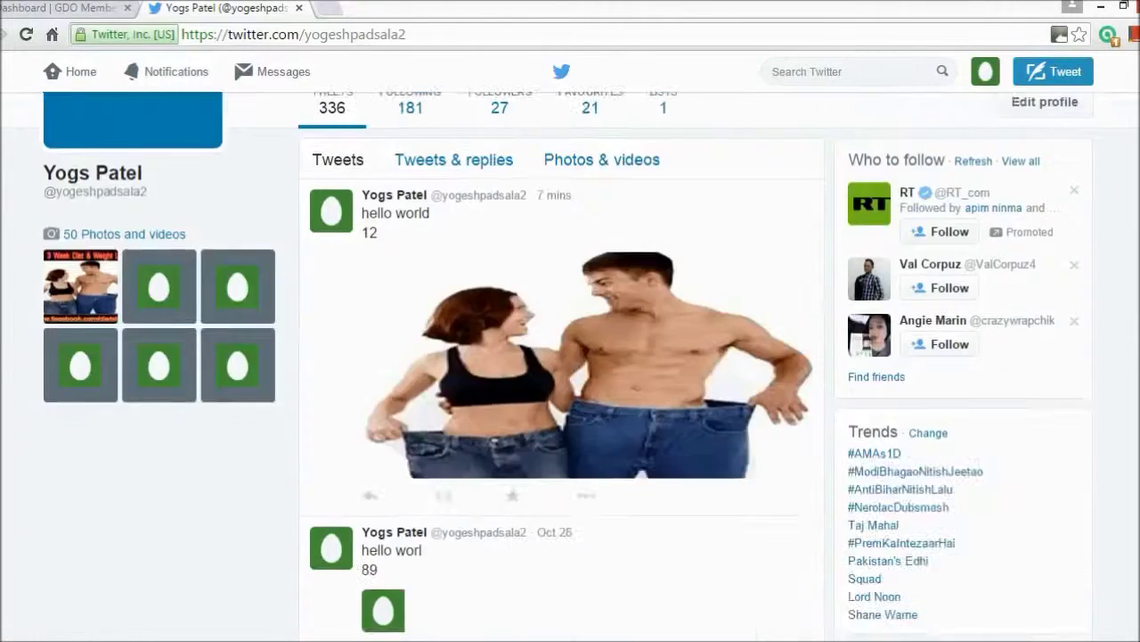
scroll(561, 401, up, 8)
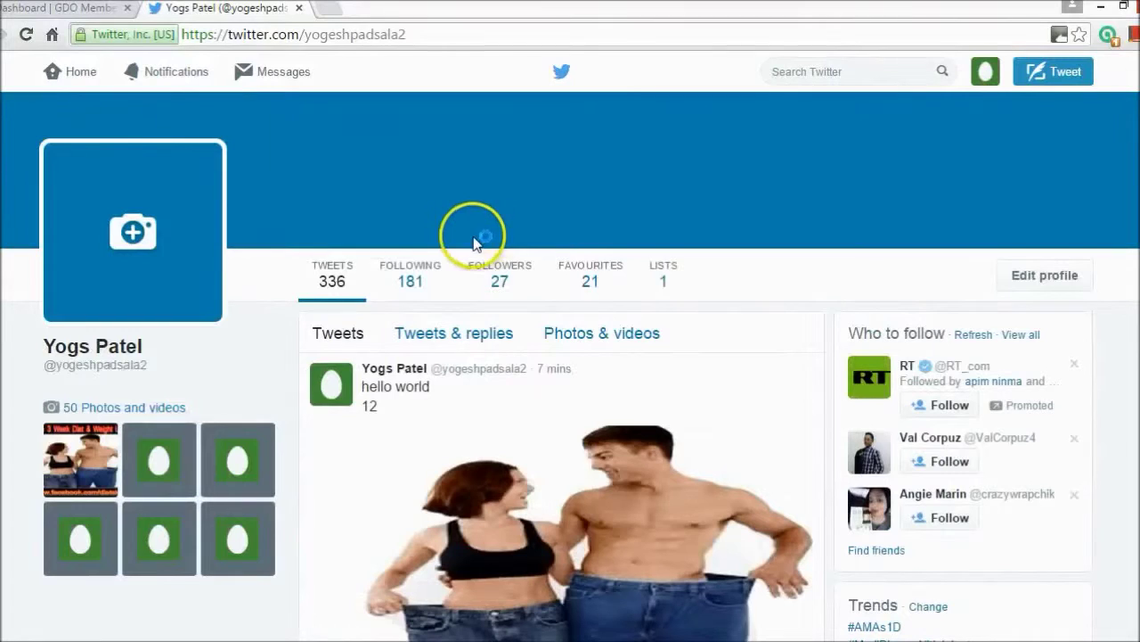
- Open the list of accounts the signed-in profile is following and browse through the cards
click(415, 272)
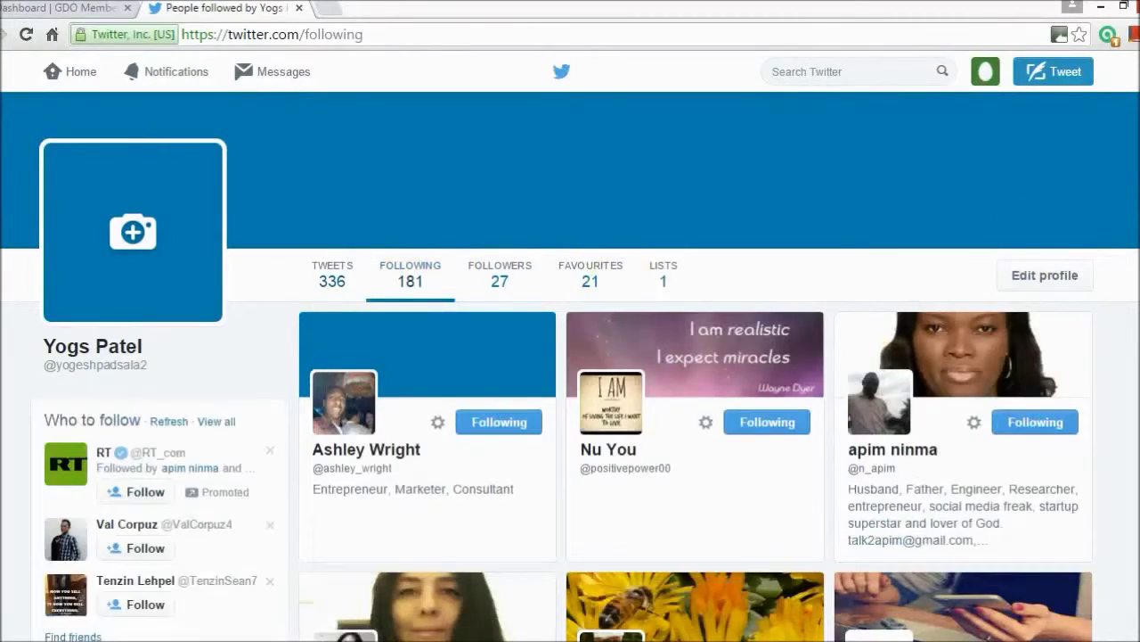
scroll(886, 313, down, 3)
scroll(695, 356, down, 2)
scroll(695, 356, down, 5)
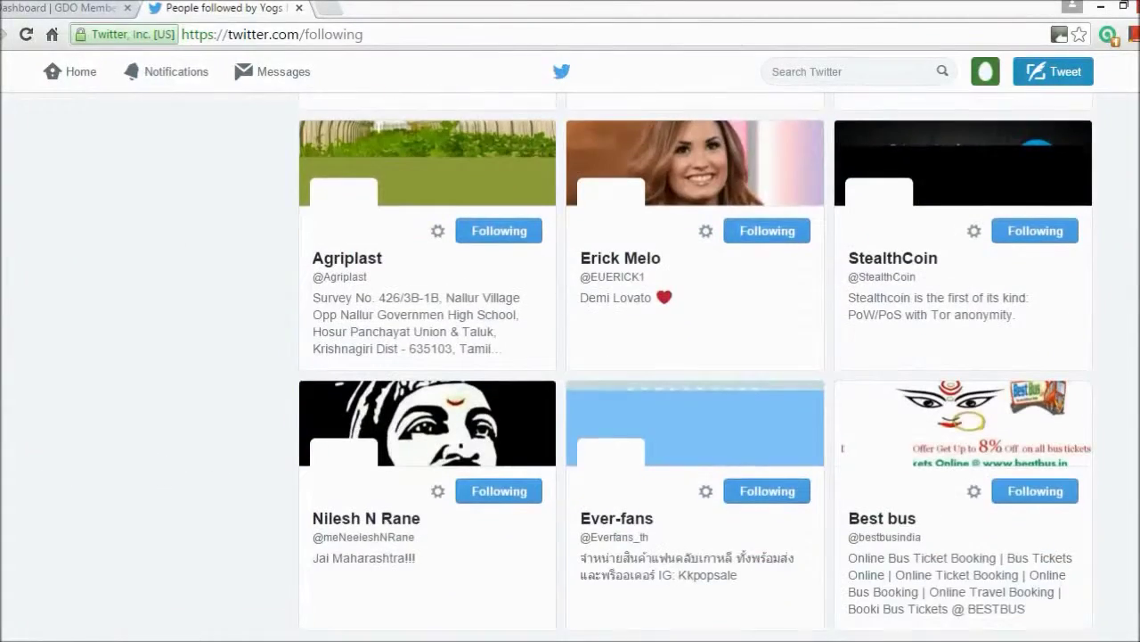
scroll(348, 126, up, 10)
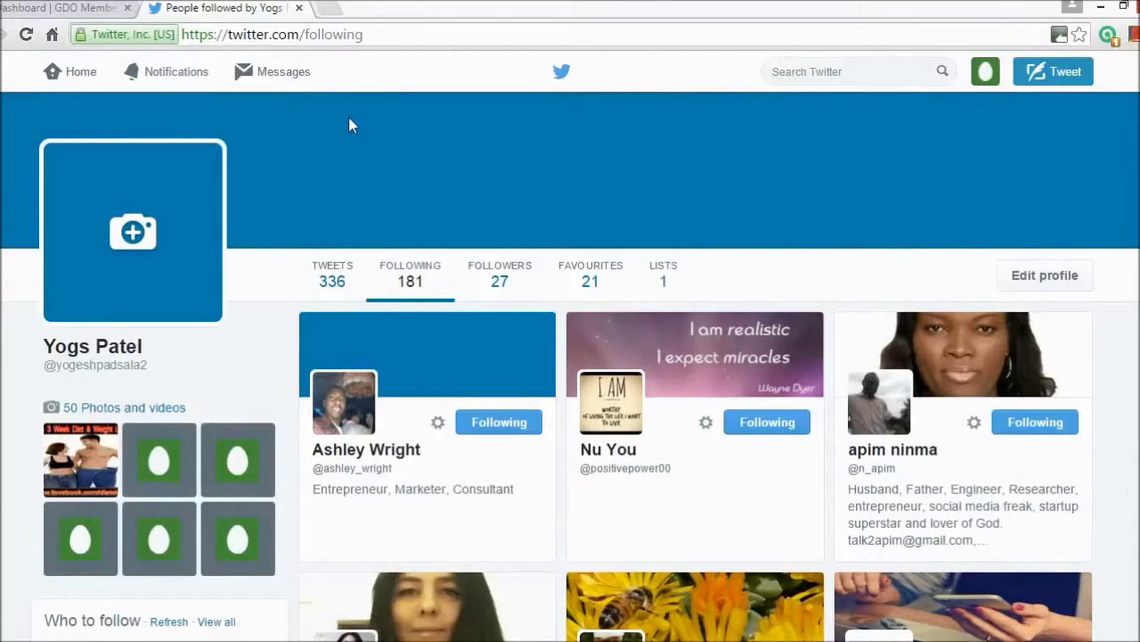
- Switch to the GDO Twitter Automation page, expand the Customer Portal section to view its tools, and collapse it again
click(85, 8)
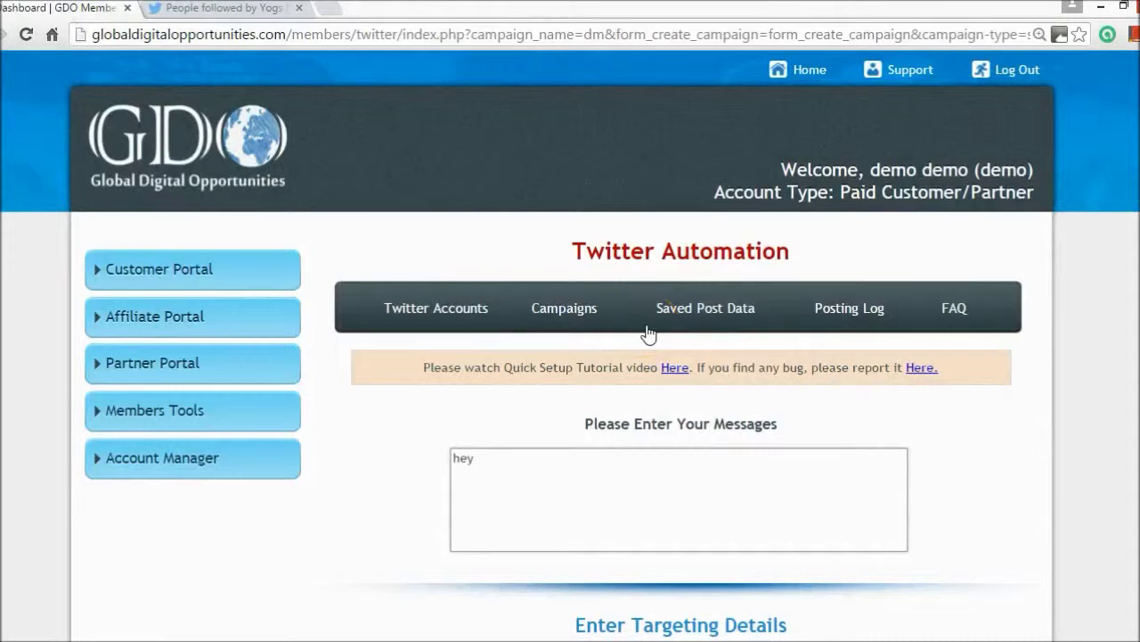
click(174, 269)
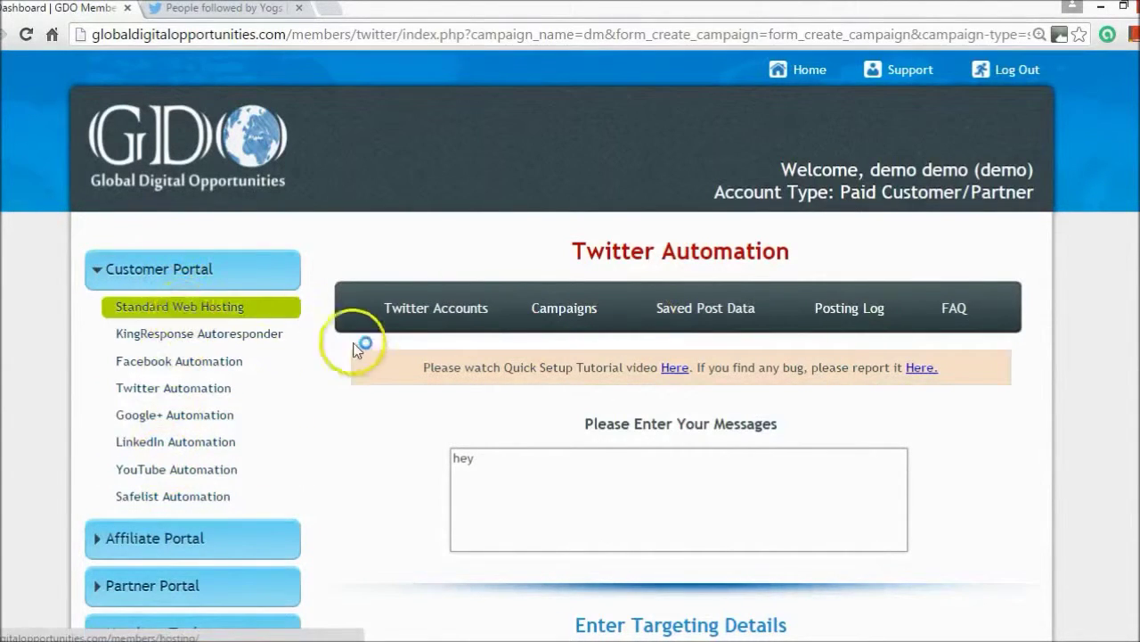
click(152, 257)
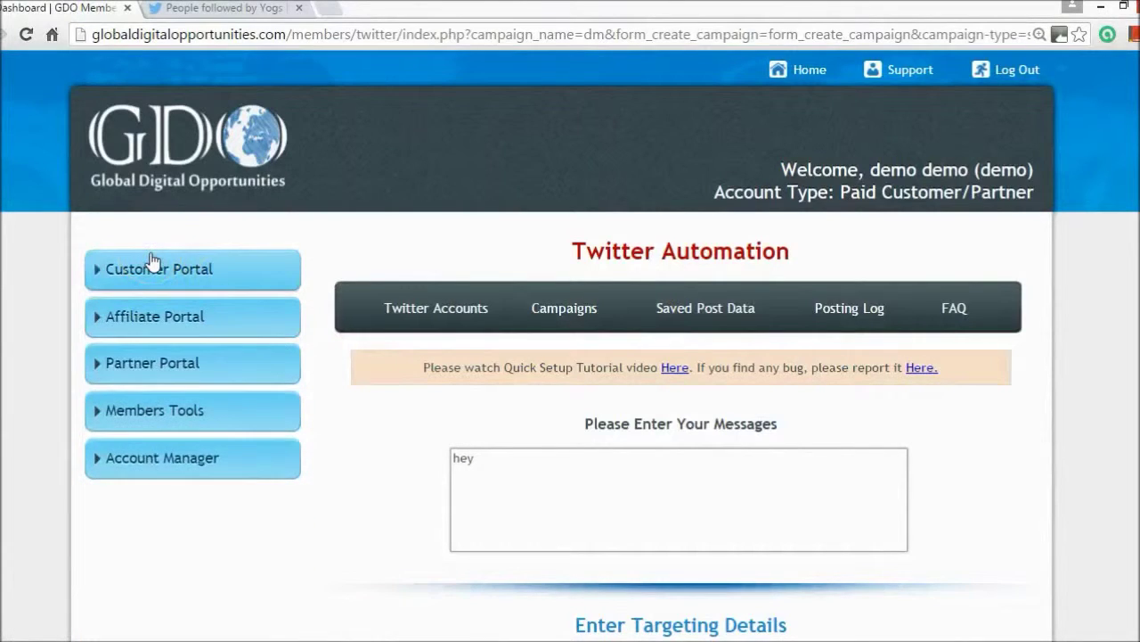